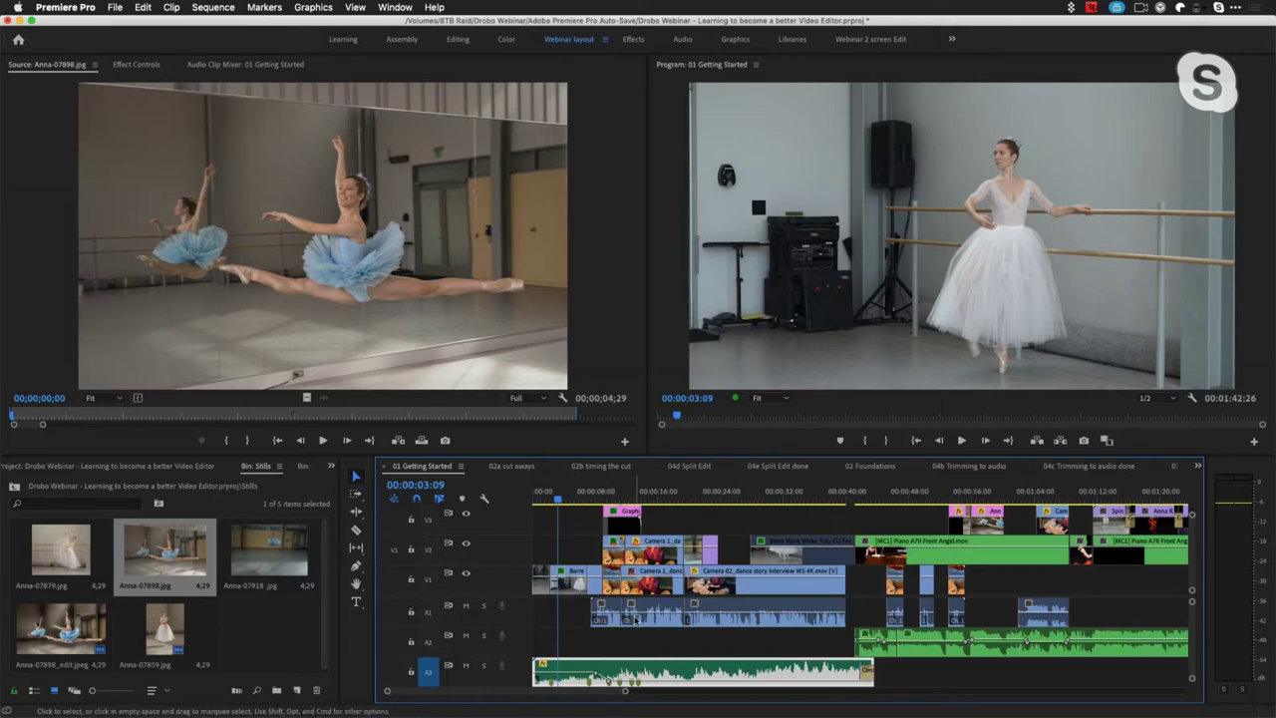
# Open the 02a cut aways sequence and play across the cut between the two interview clips
pyautogui.click(623, 498)
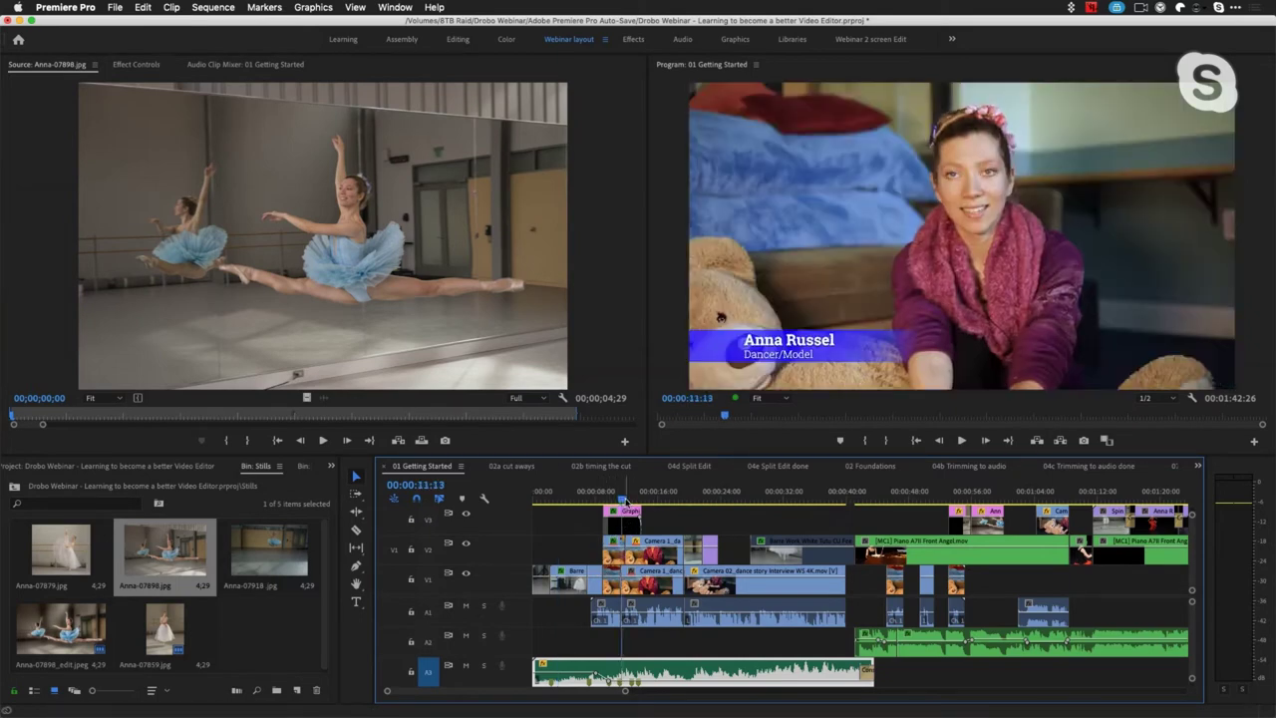
pyautogui.click(511, 466)
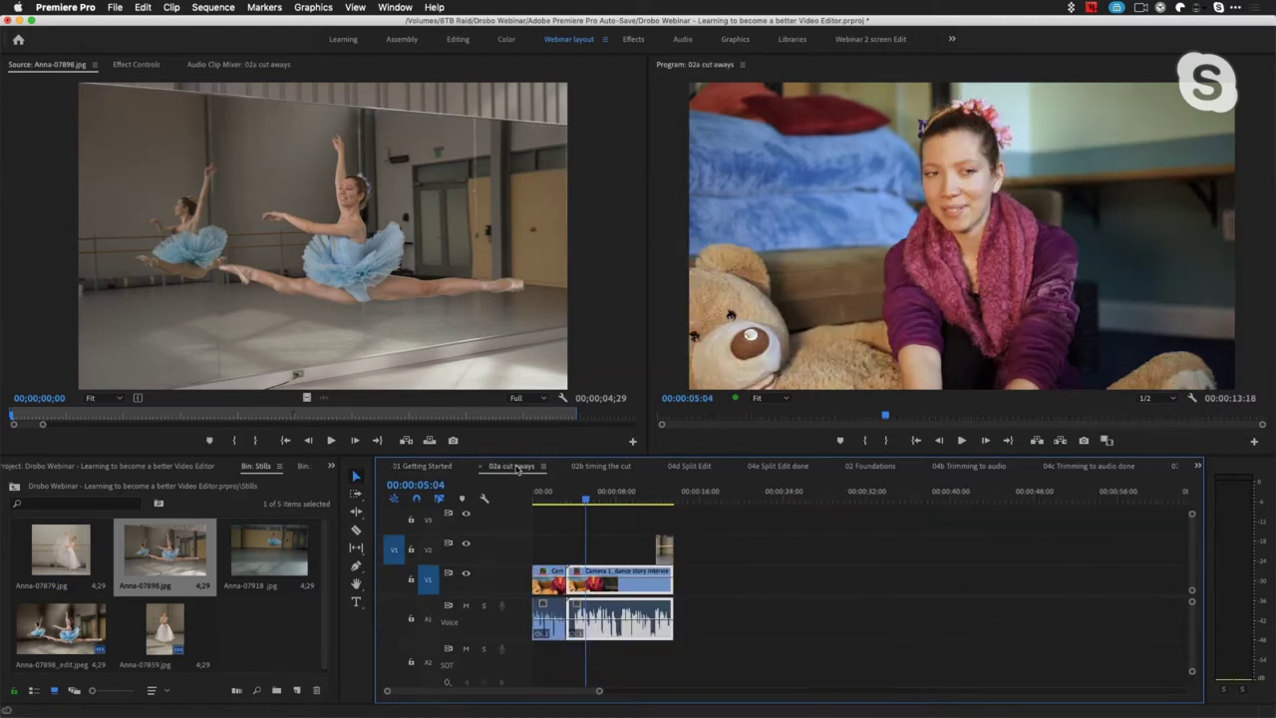
pyautogui.click(559, 503)
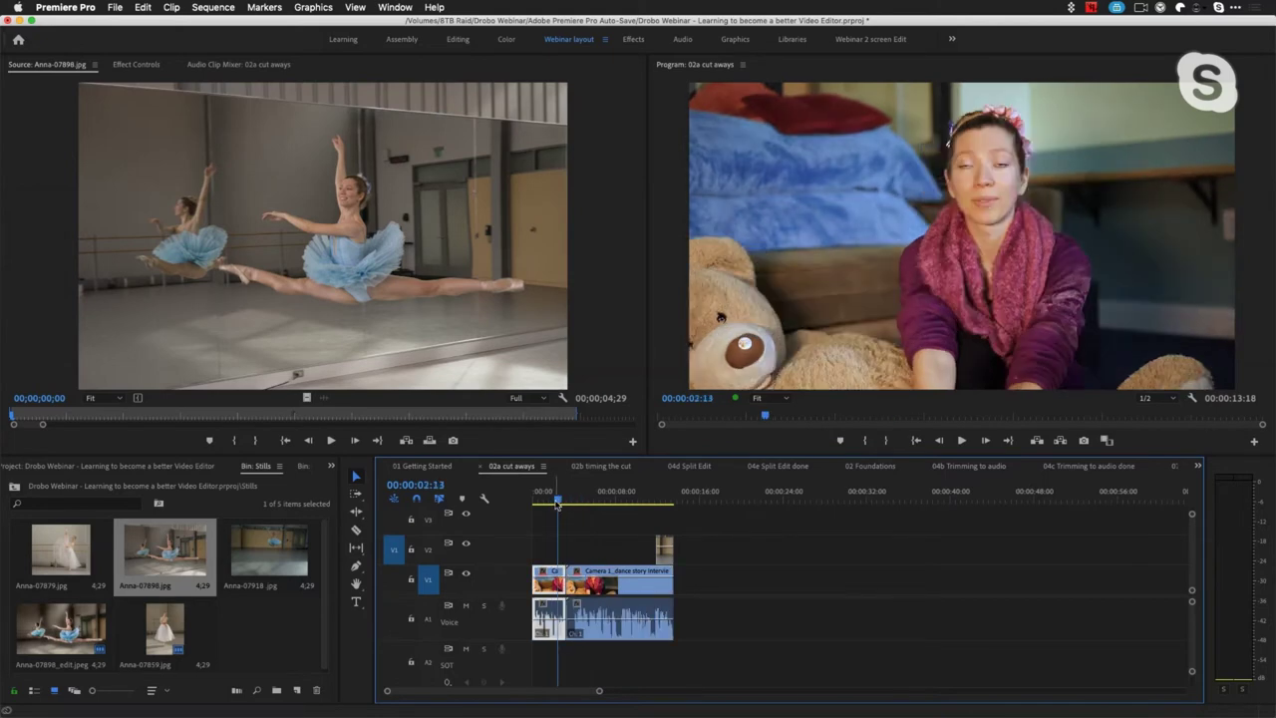
pyautogui.moveTo(554, 503); pyautogui.dragTo(551, 503)
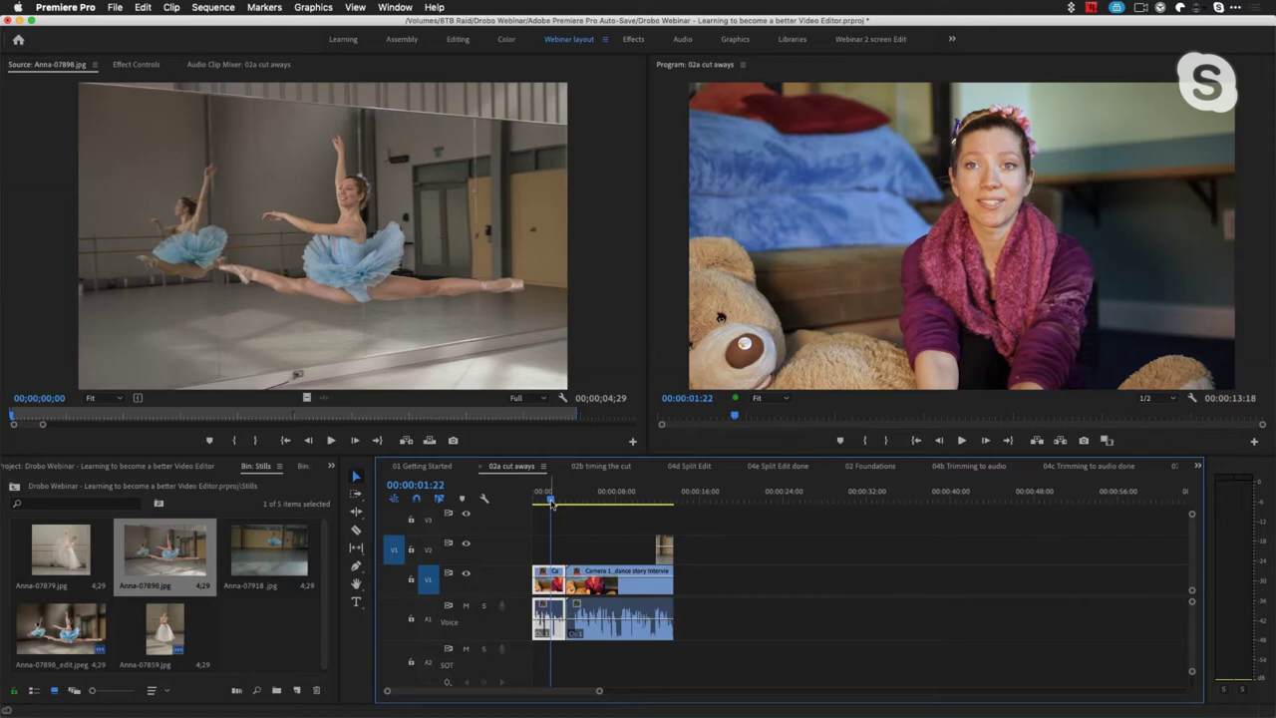
pyautogui.press('space')
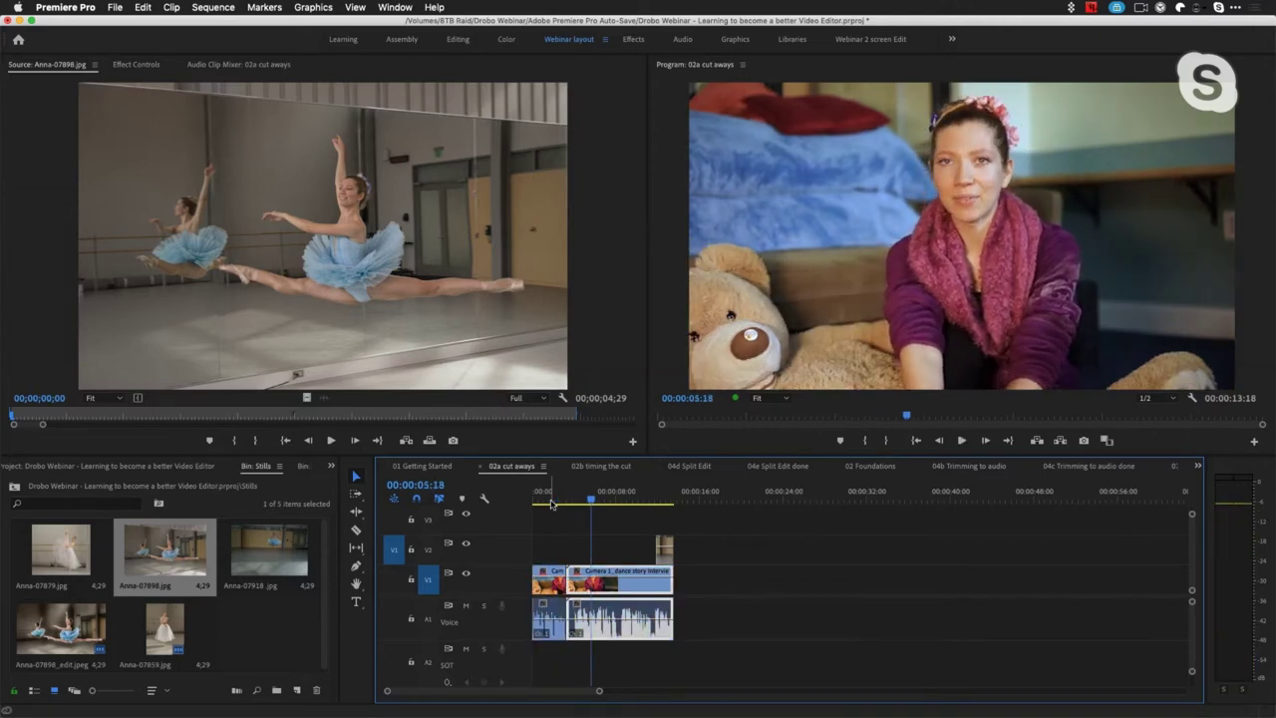
pyautogui.click(534, 503)
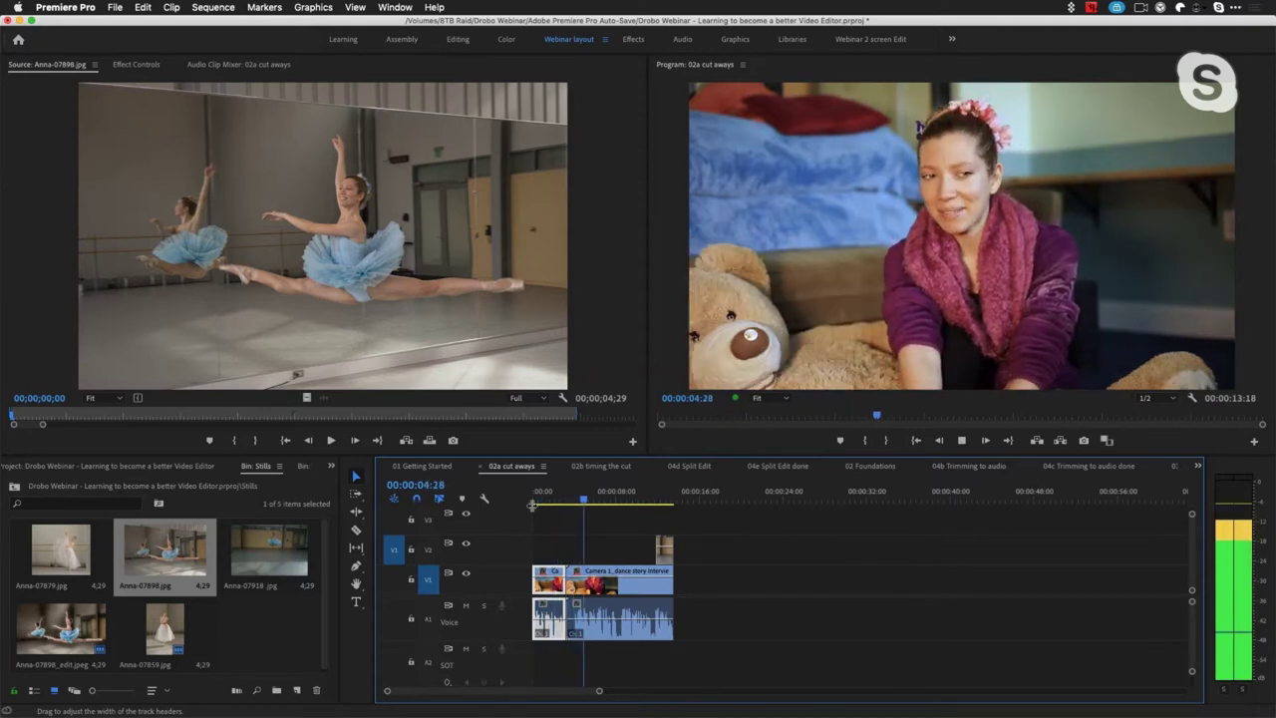
pyautogui.press('space')
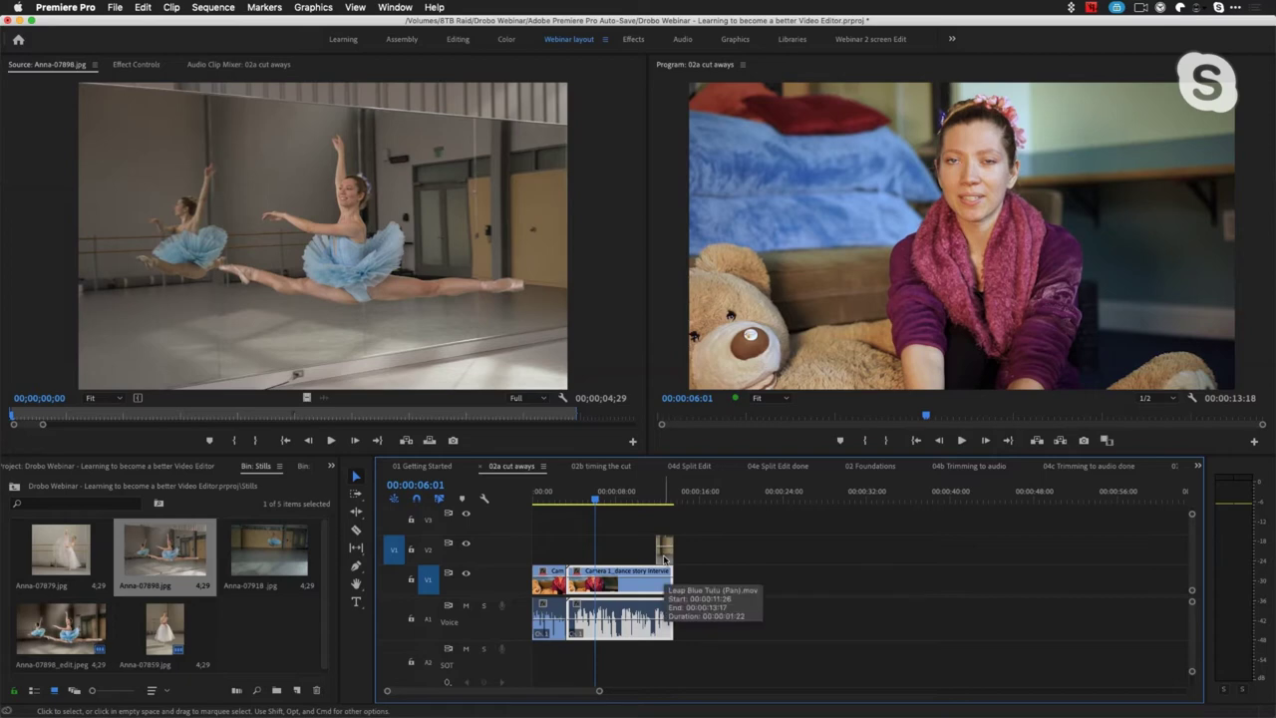
# Extend the Leap Blue Tutu (Pan).mov cutaway to about 3 seconds and preview it on V2 straddling the cut between the interview clips
pyautogui.moveTo(657, 556); pyautogui.dragTo(628, 563)
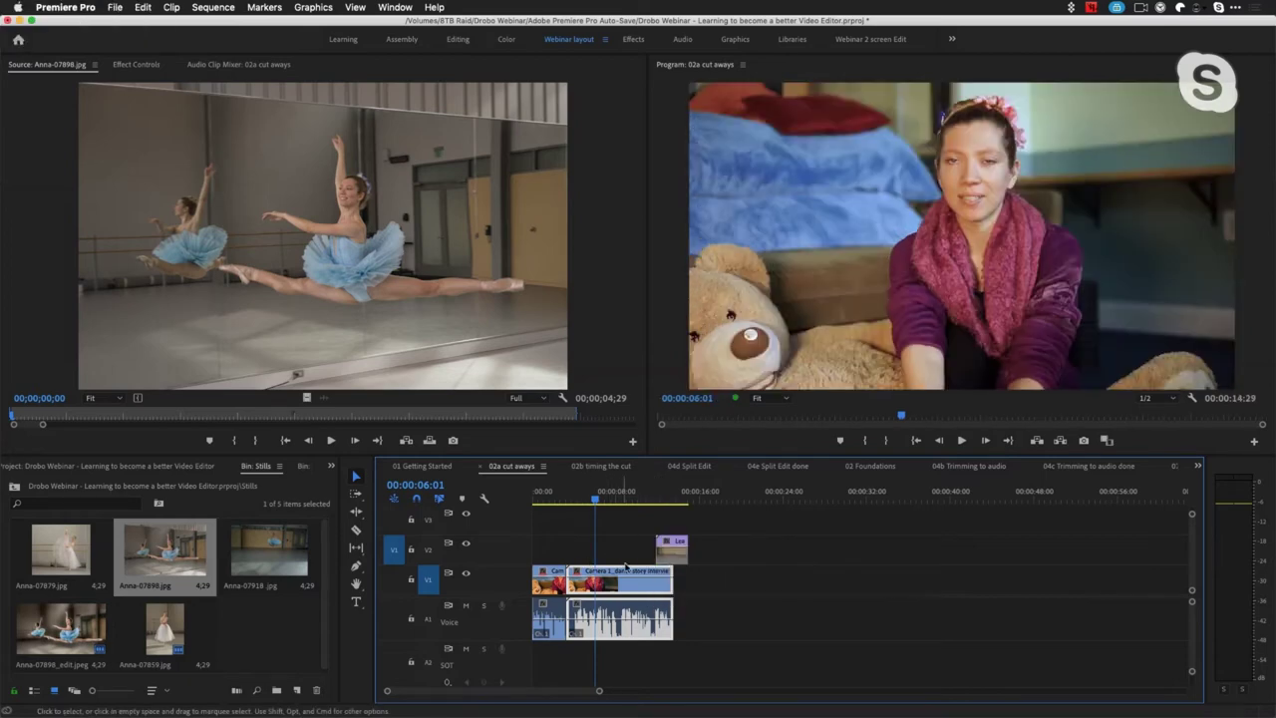
pyautogui.click(673, 499)
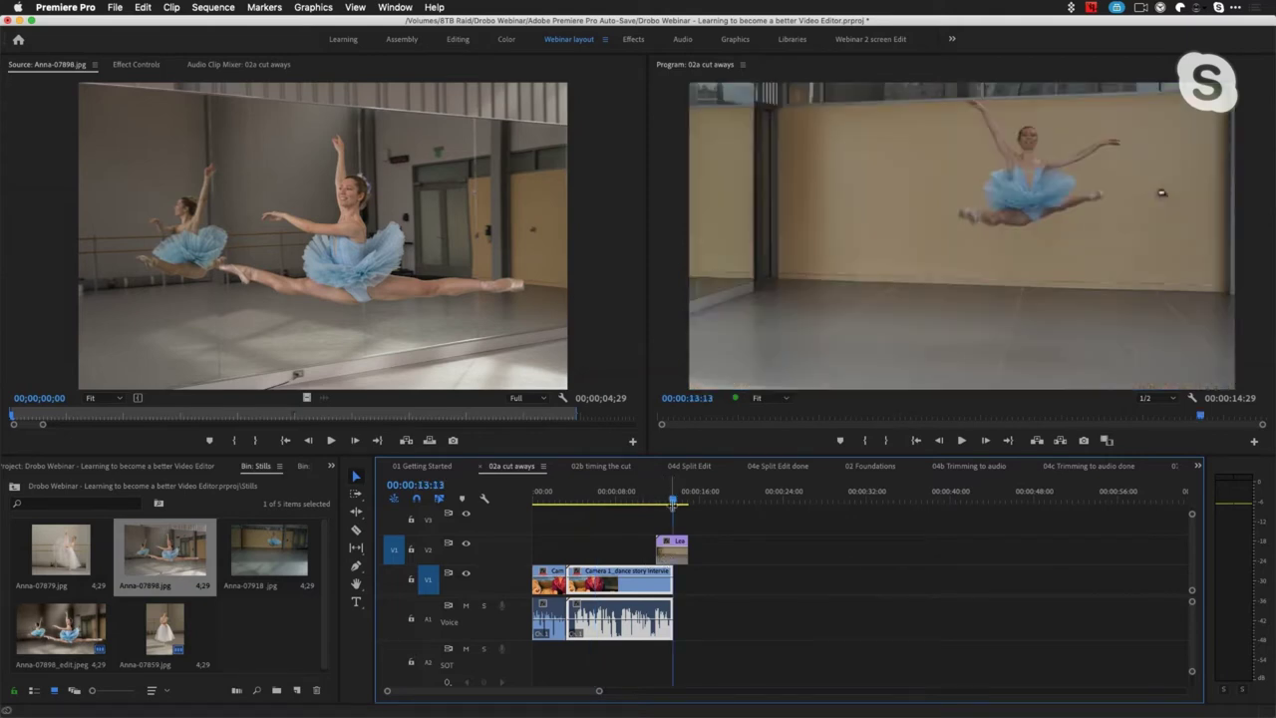
pyautogui.moveTo(677, 560); pyautogui.dragTo(577, 566)
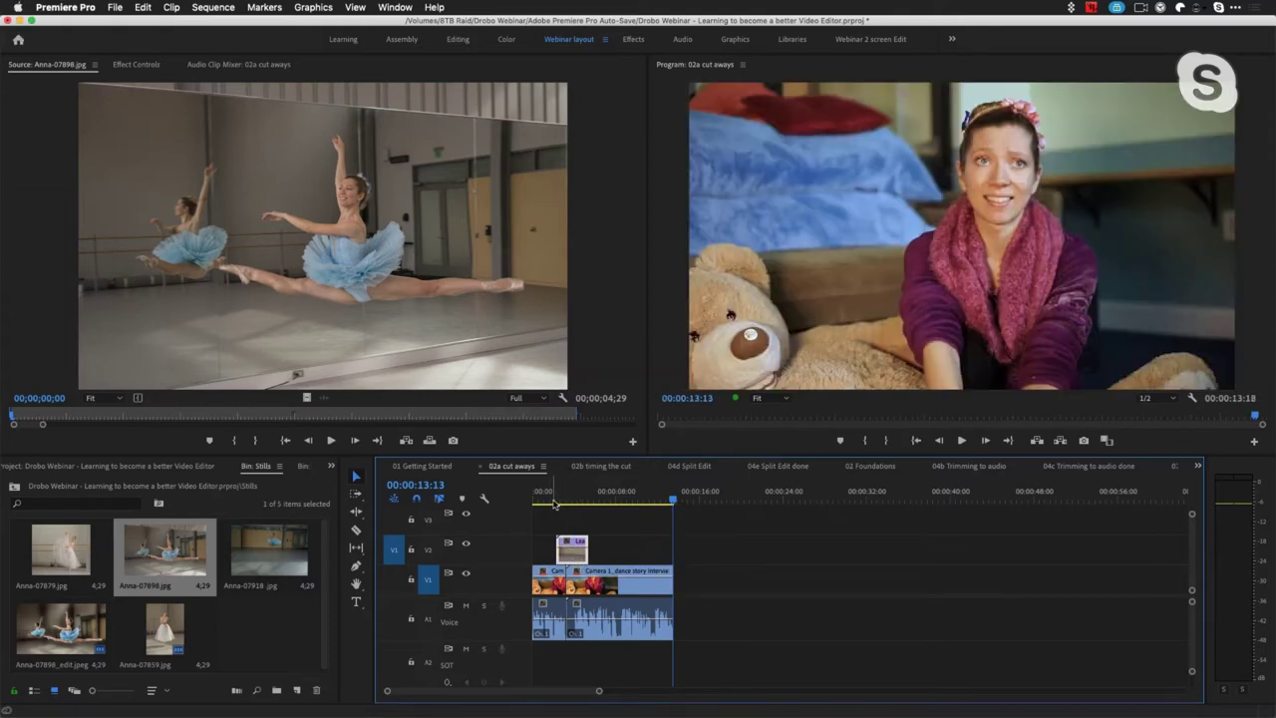
pyautogui.click(554, 503)
pyautogui.press('space')
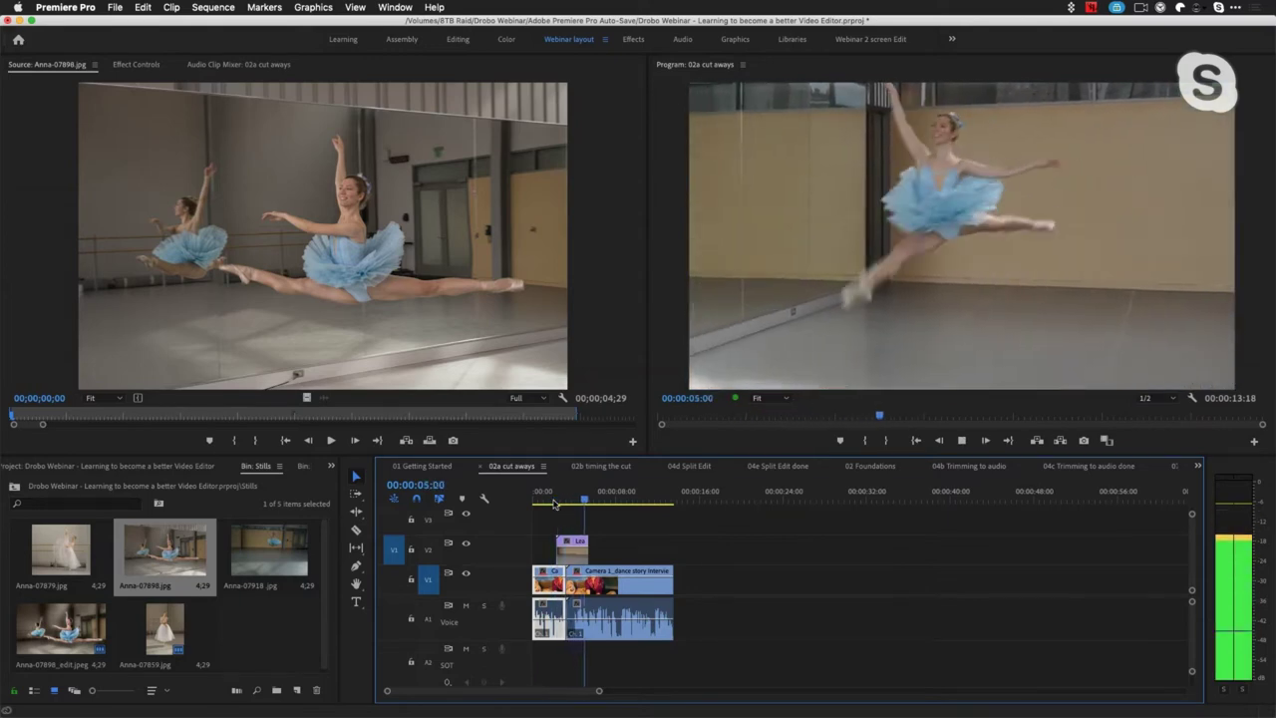
pyautogui.press('space')
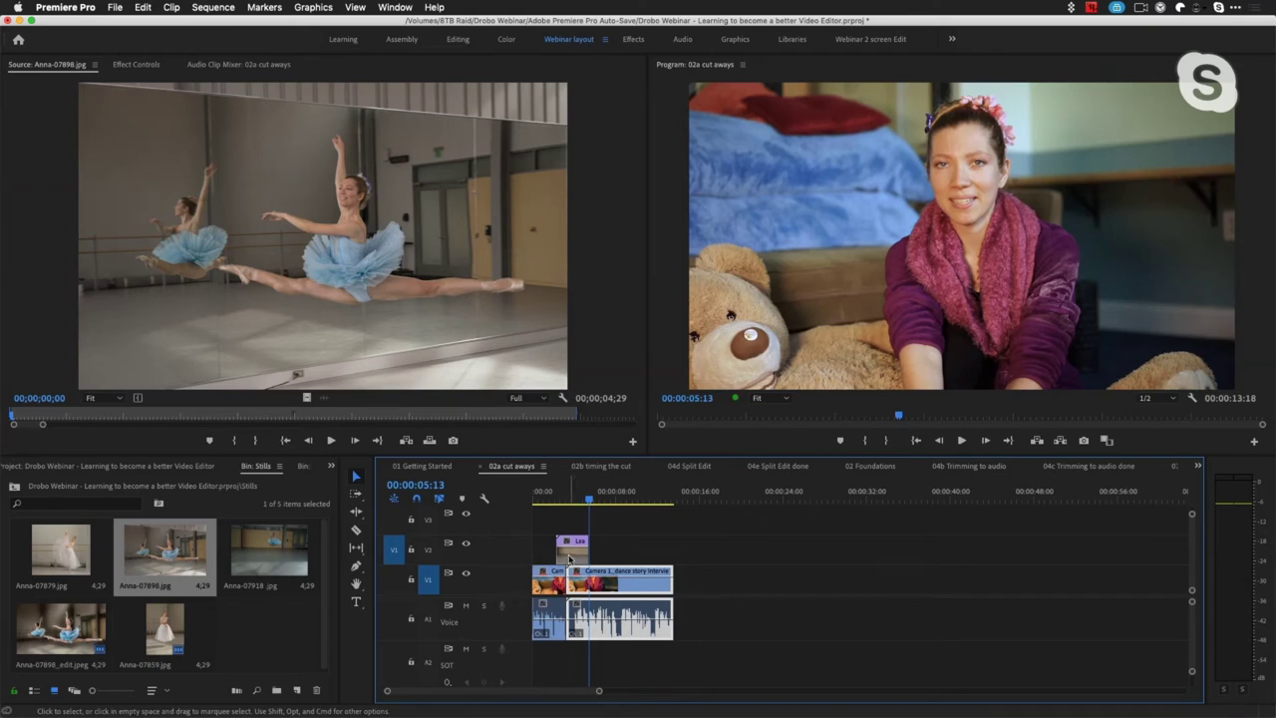
# Align the start of the Leap Blue Tutu cutaway with the interview cut and fit the whole sequence in a maximized timeline
pyautogui.moveTo(569, 558); pyautogui.dragTo(577, 571)
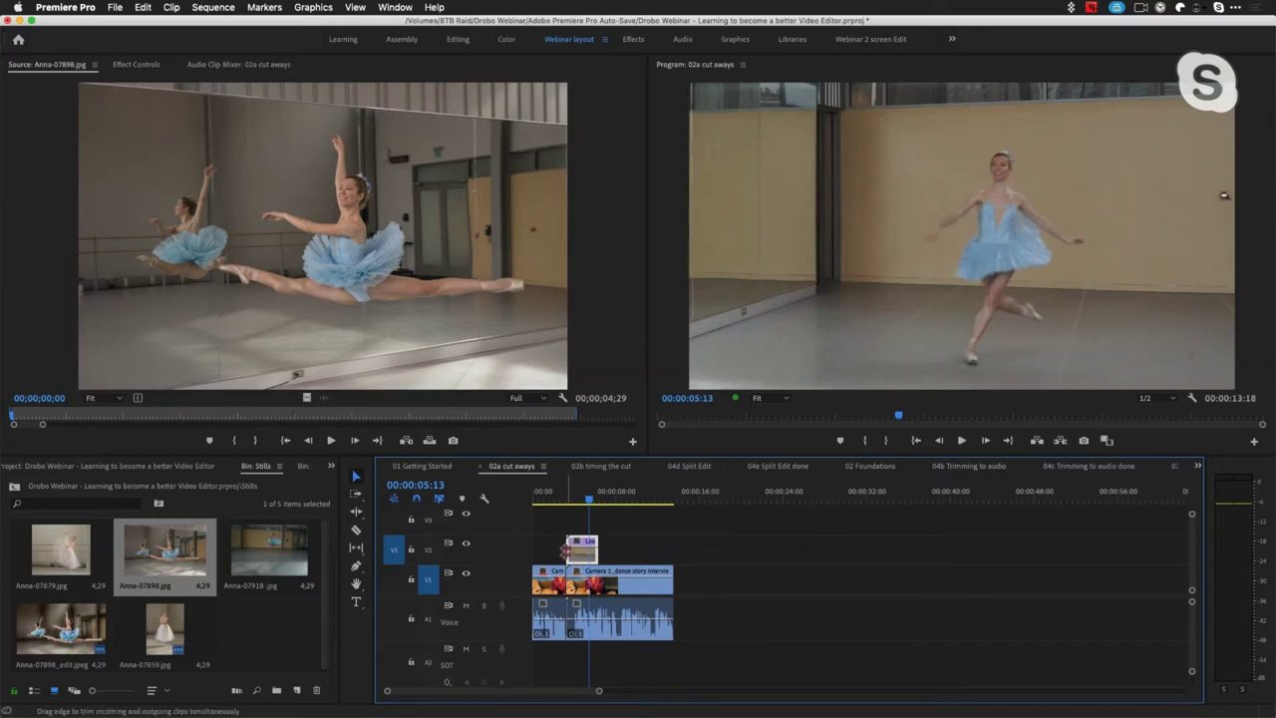
pyautogui.moveTo(574, 502); pyautogui.dragTo(564, 507)
pyautogui.press('`')
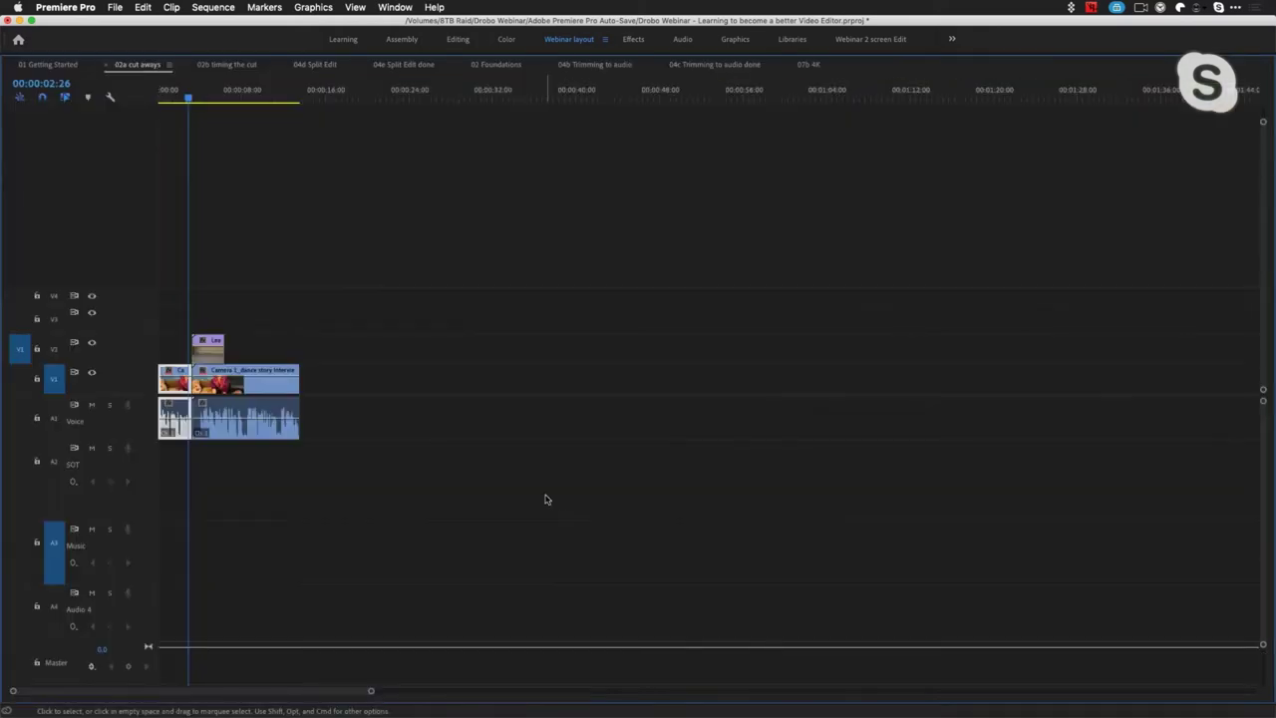
pyautogui.press('\\')
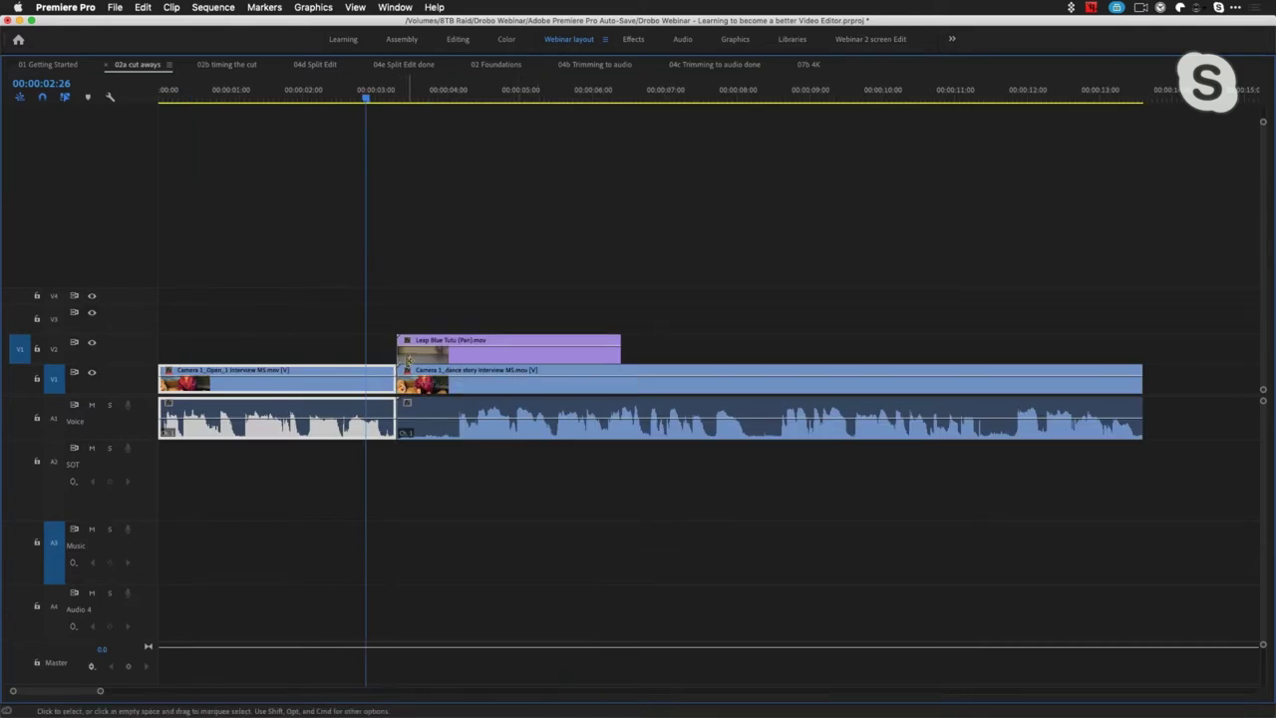
pyautogui.moveTo(412, 360); pyautogui.dragTo(422, 358)
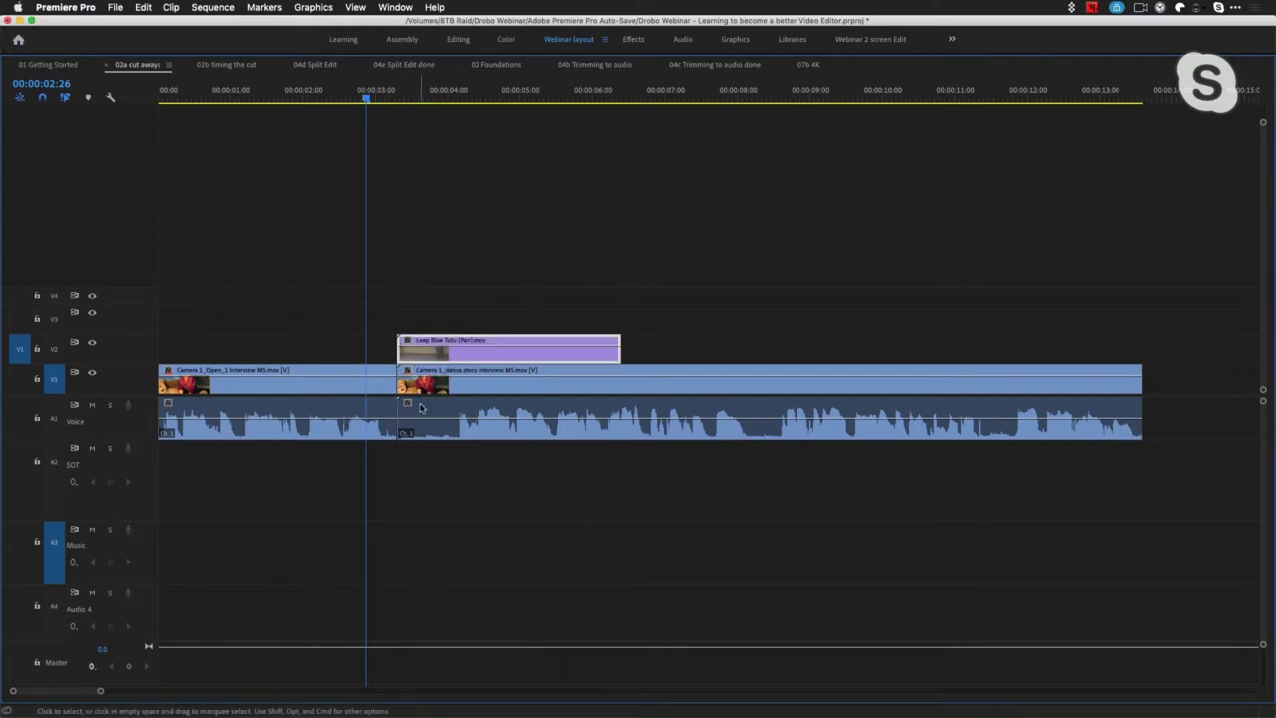
# Shift the Leap Blue Tutu cutaway to start at about 00:00:04:00, restore the panel layout, and play across the interview cut
pyautogui.moveTo(444, 357); pyautogui.dragTo(500, 351)
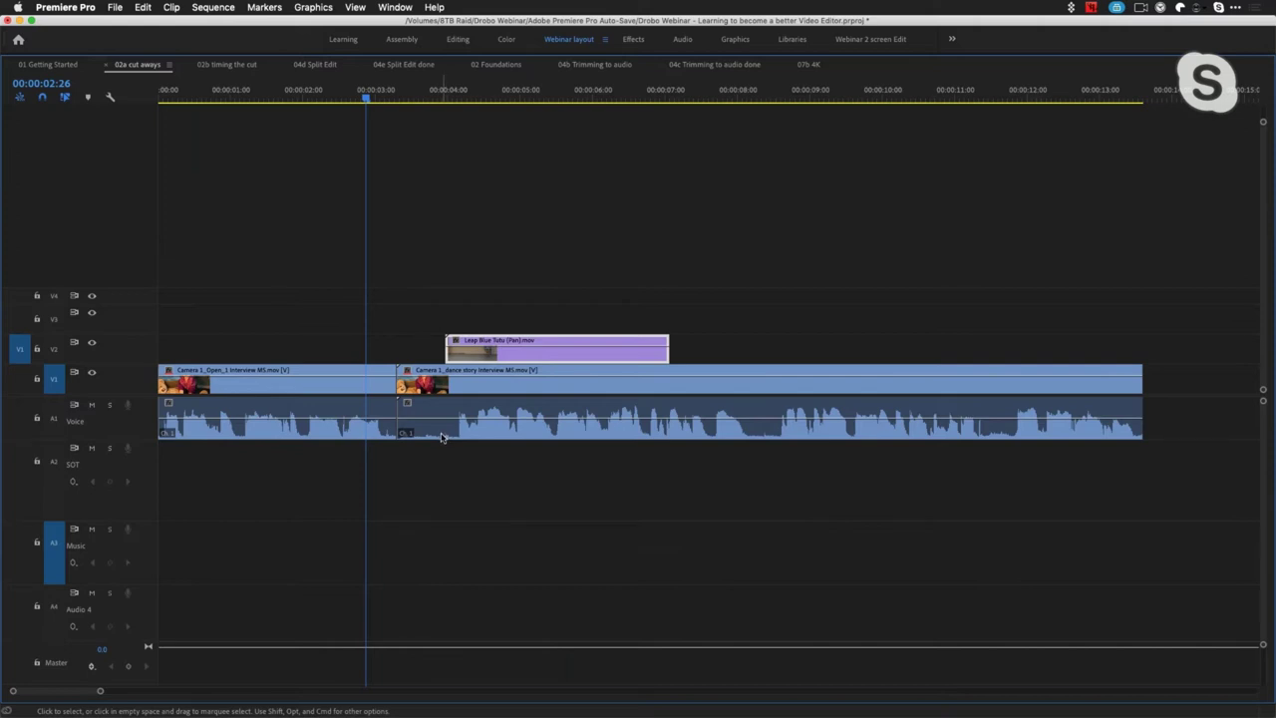
pyautogui.press('`')
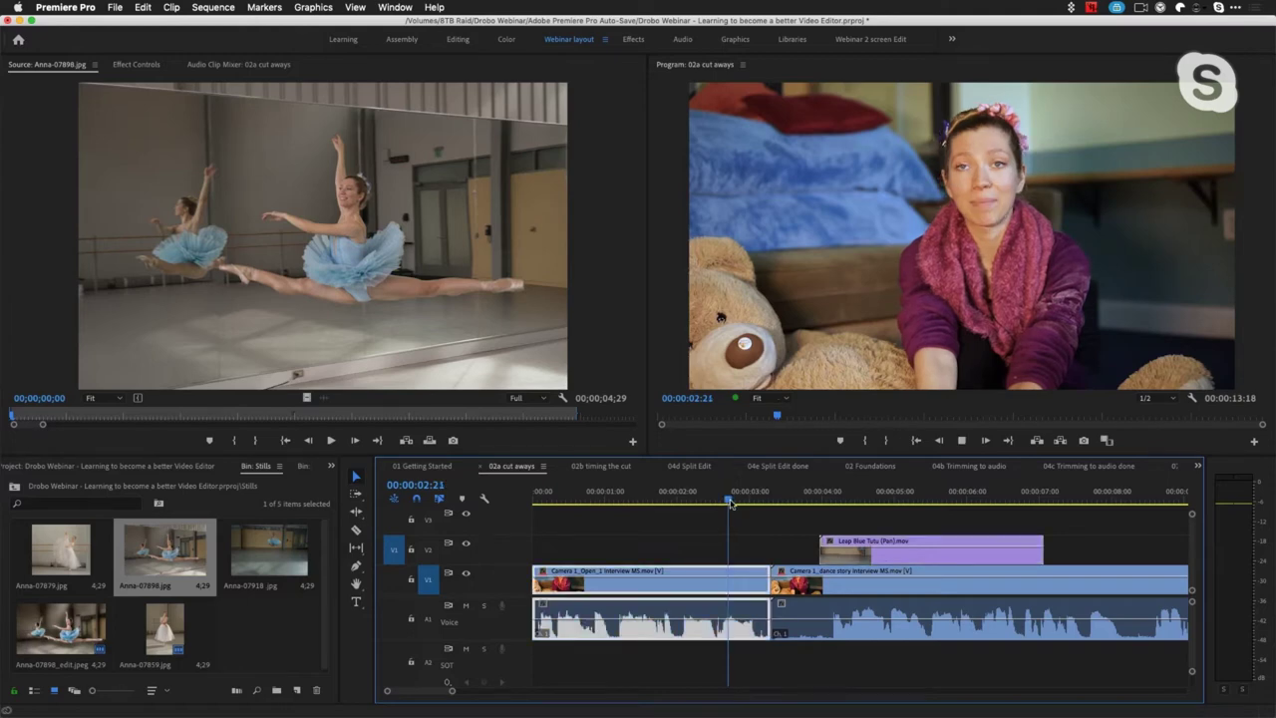
pyautogui.press('space')
pyautogui.click(607, 501)
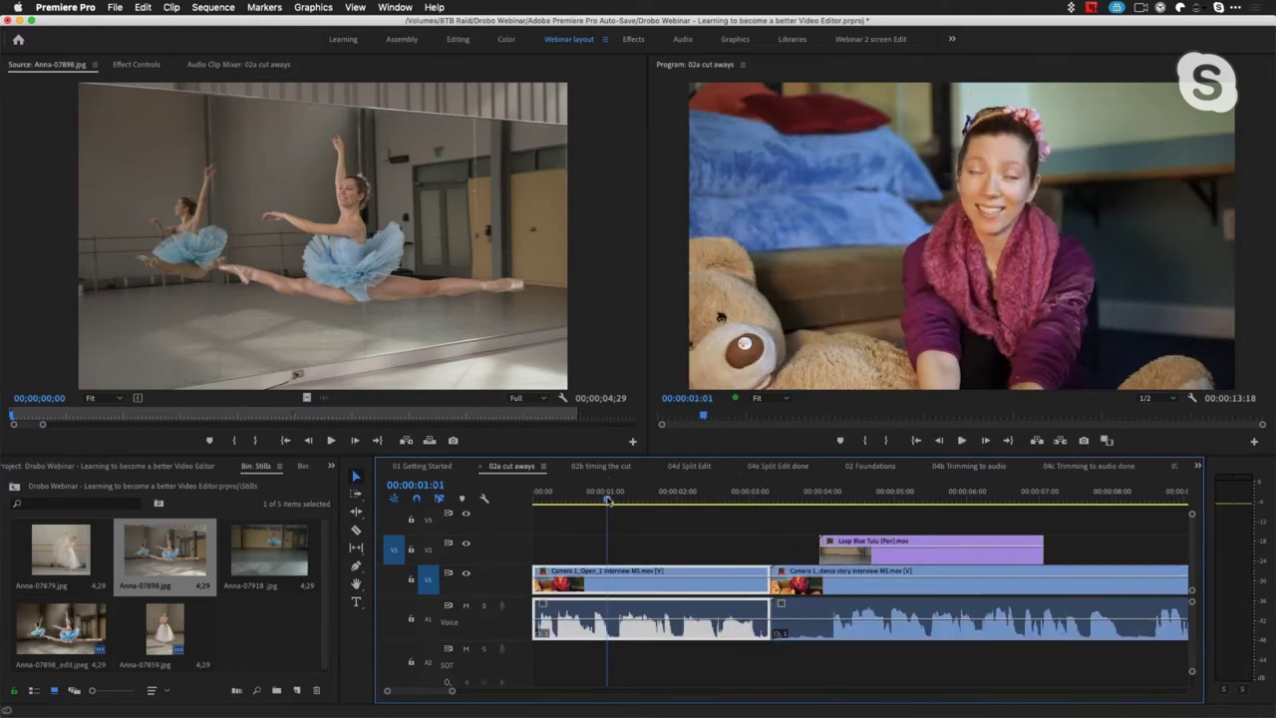
pyautogui.press('space')
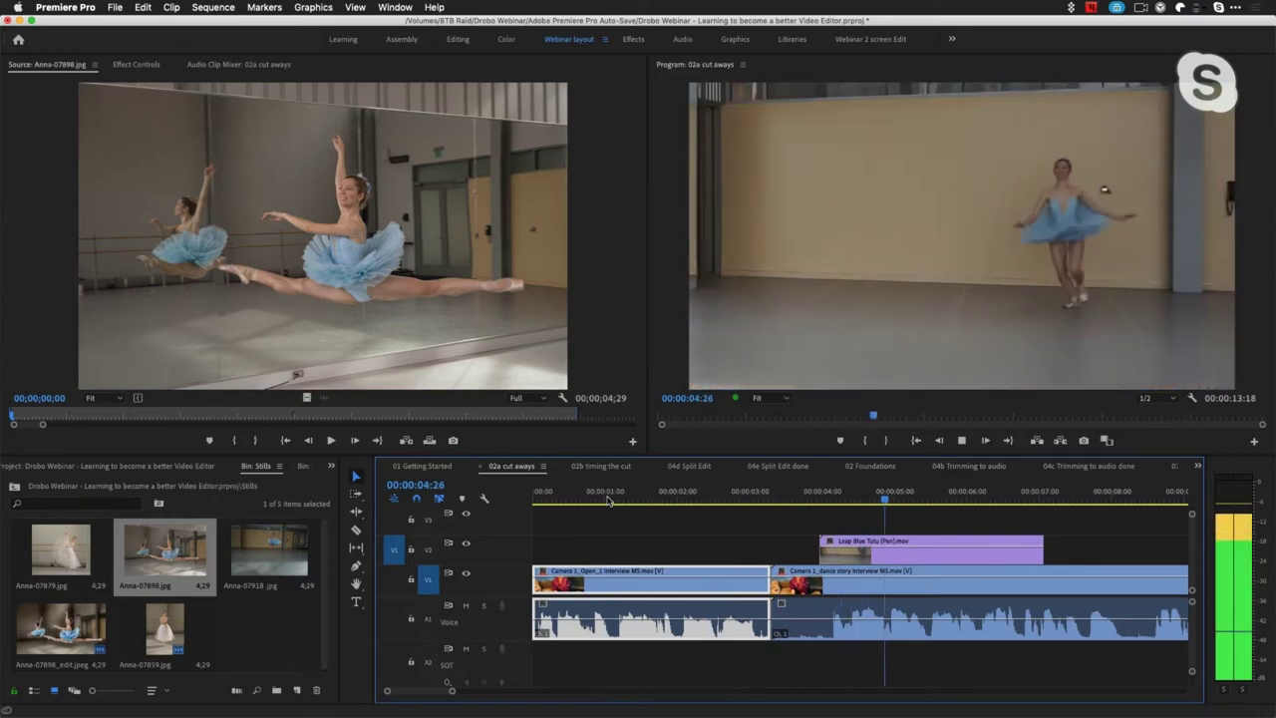
pyautogui.press('space')
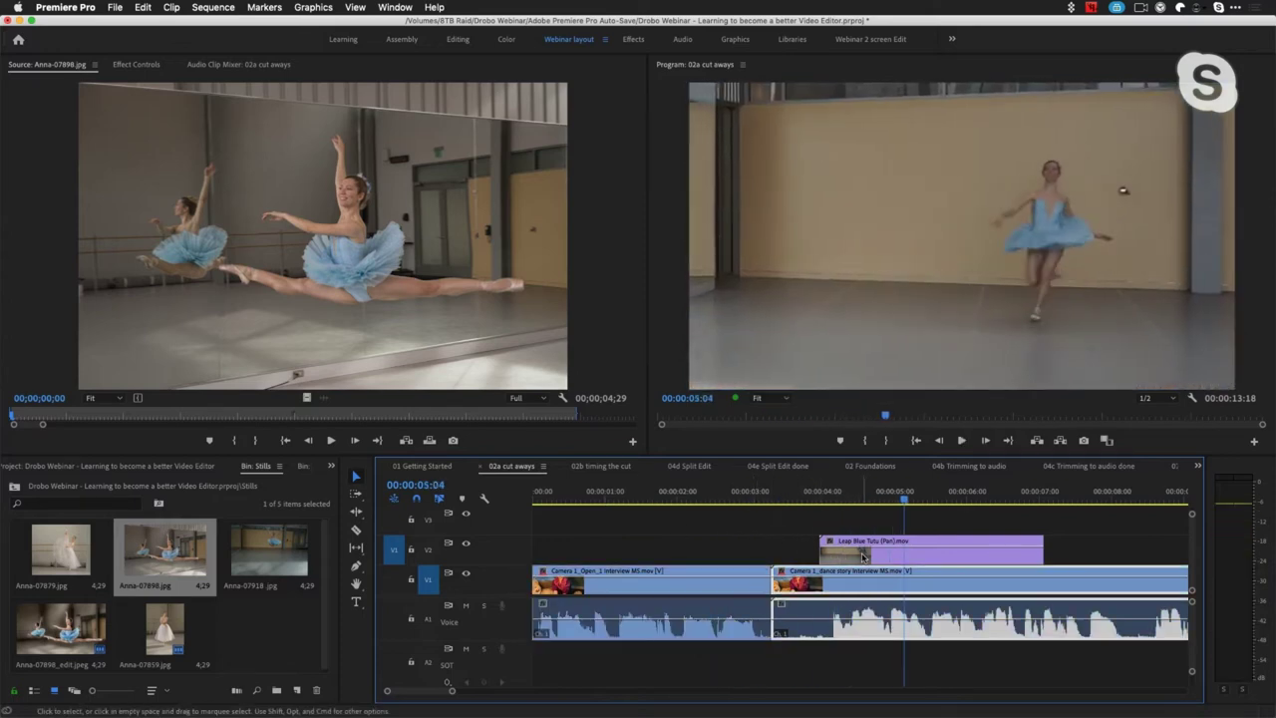
# Ripple-trim about 20 frames of silence from the start of the dance story interview clip and realign the cutaway's start with the cut
pyautogui.moveTo(847, 543); pyautogui.dragTo(919, 545)
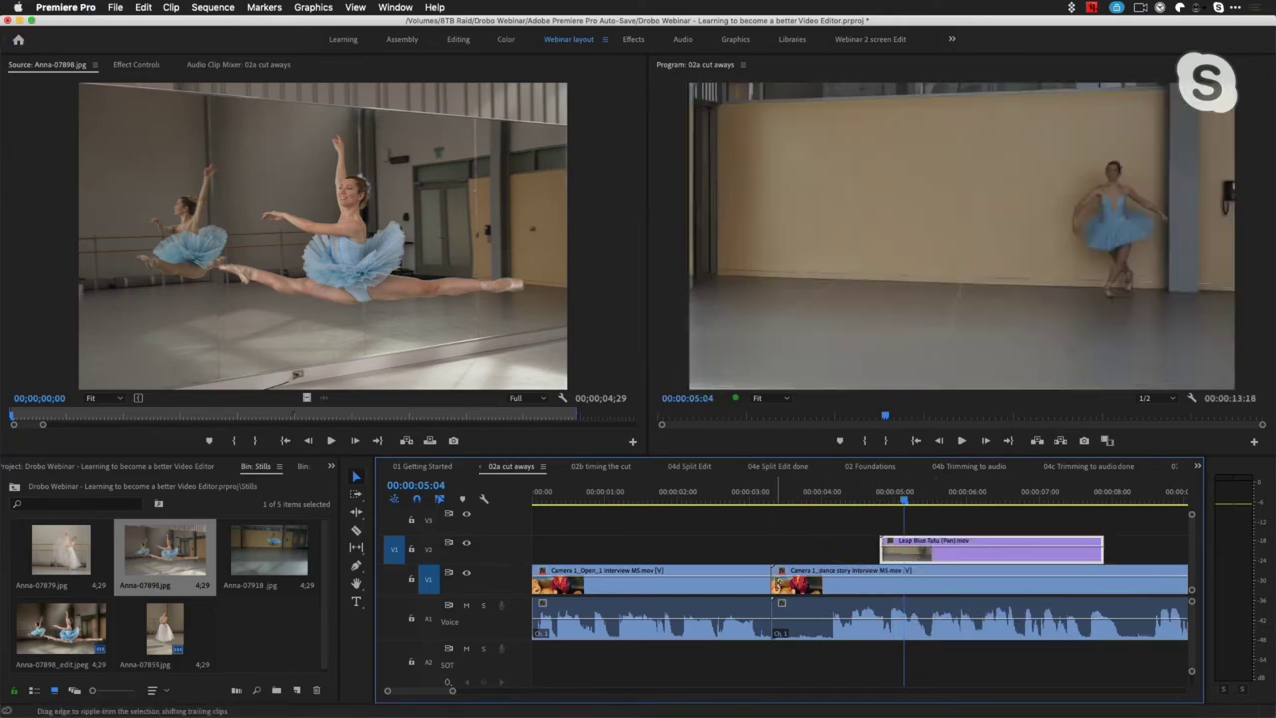
pyautogui.moveTo(780, 582); pyautogui.dragTo(824, 583)
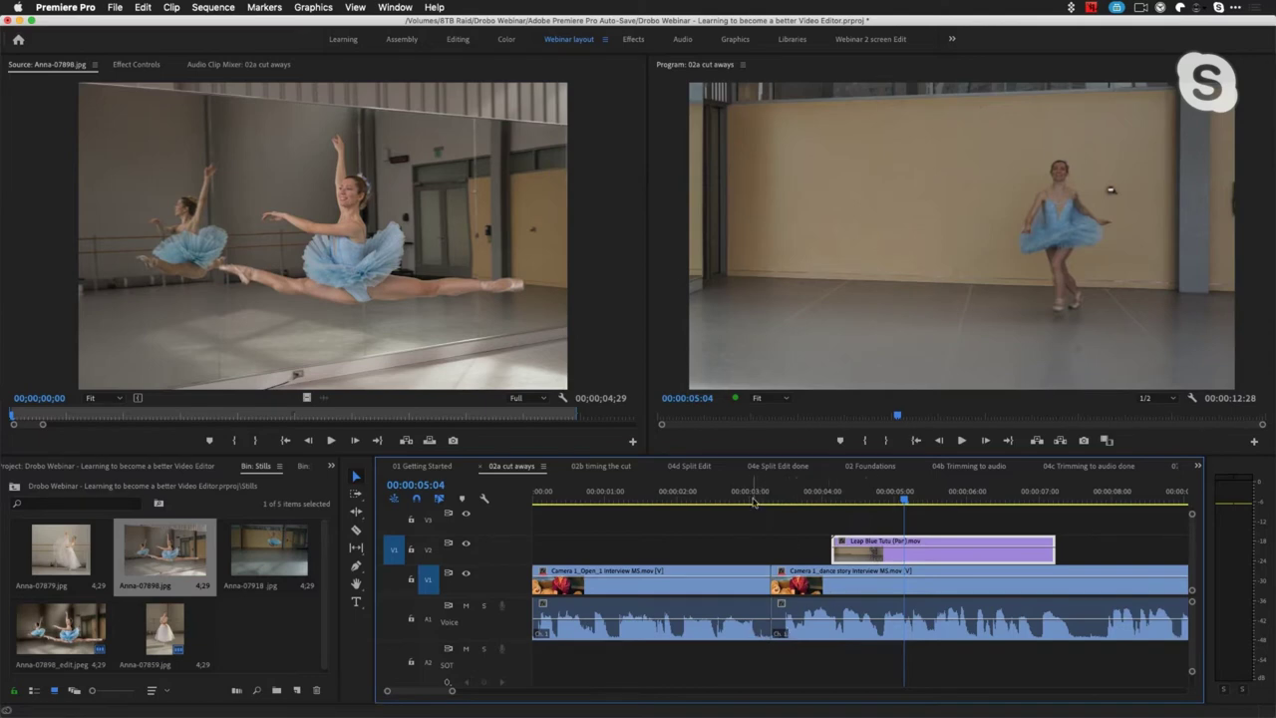
pyautogui.click(718, 501)
pyautogui.press('space')
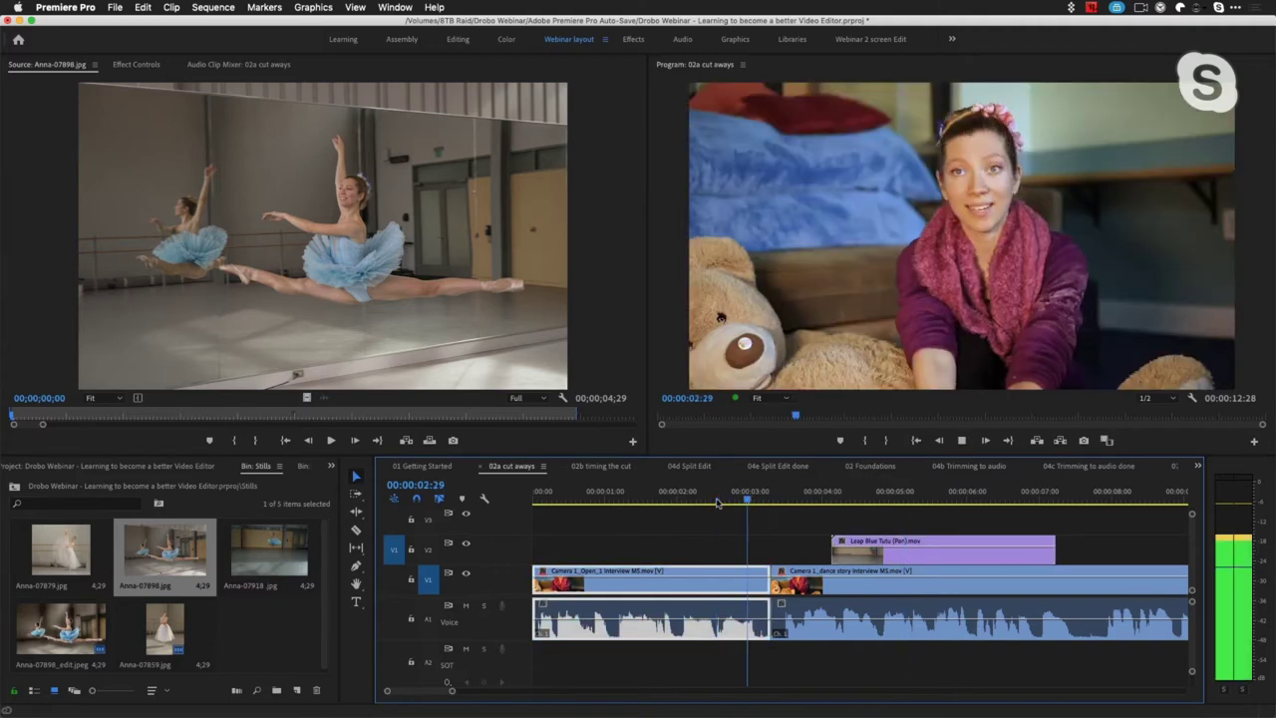
pyautogui.press('space')
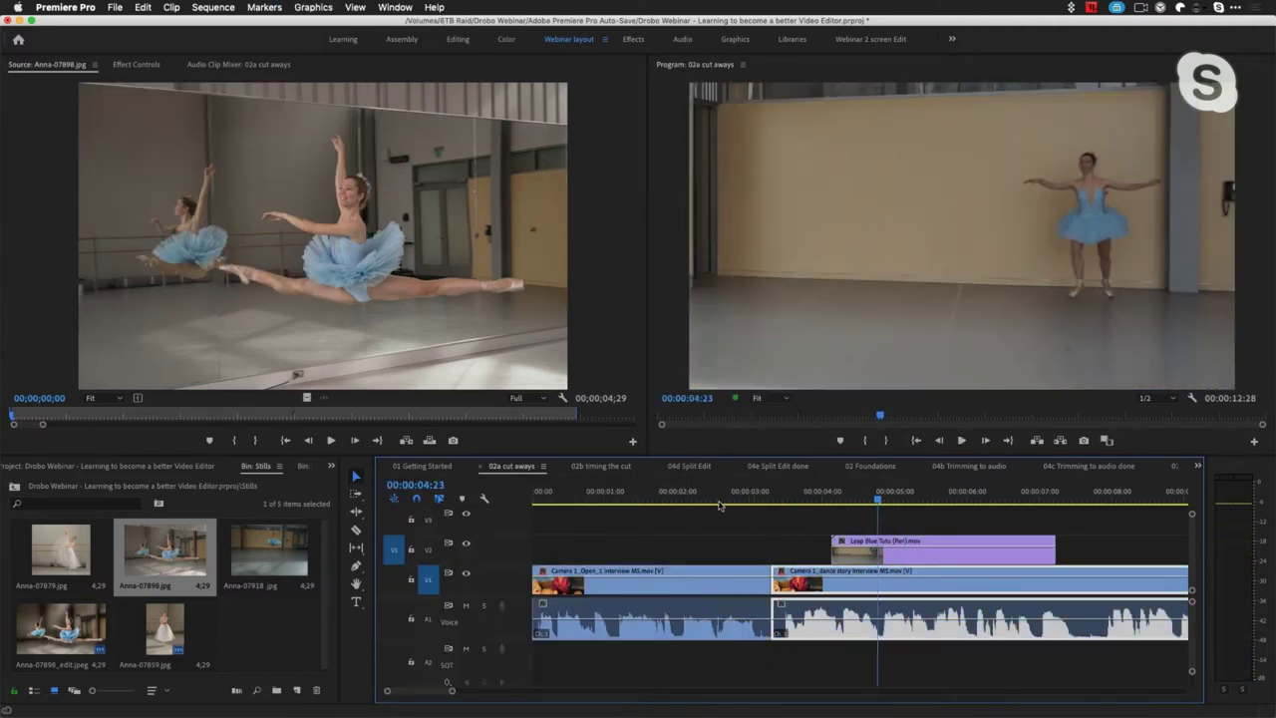
pyautogui.moveTo(870, 557); pyautogui.dragTo(816, 556)
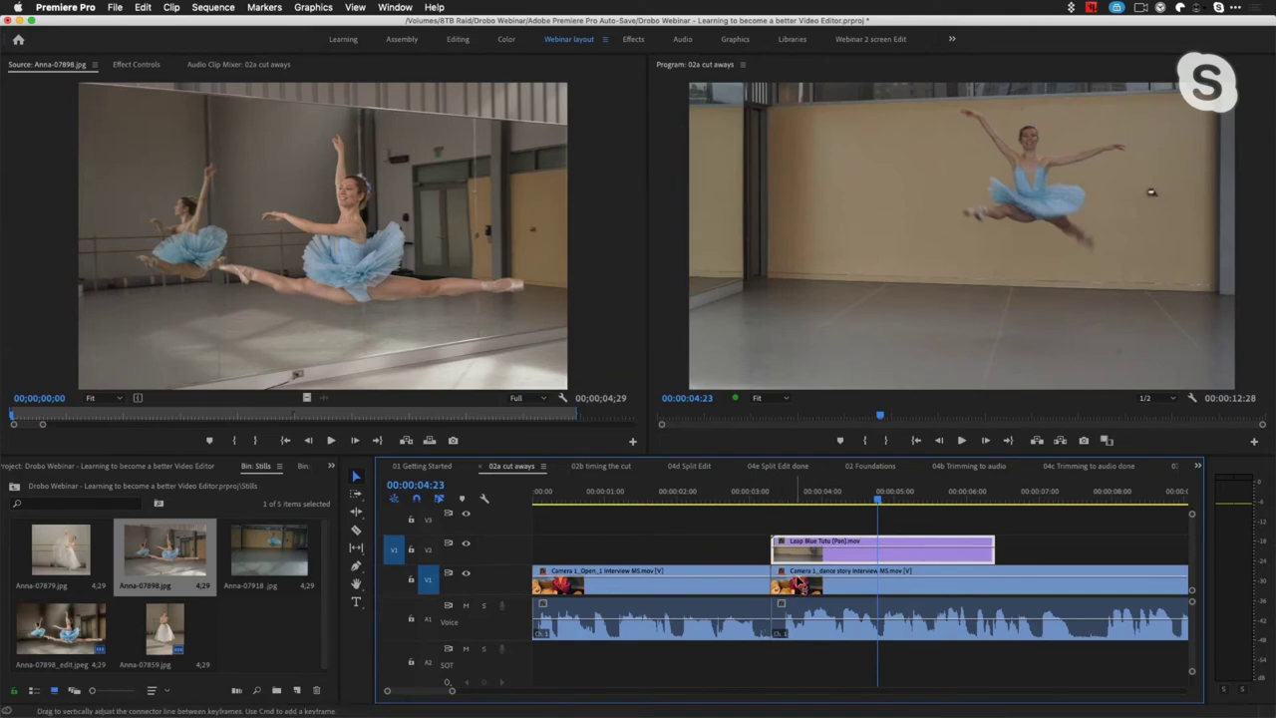
# Open the 02b timing the cut sequence and examine the dancer's movement in the close shot of her feet and the wide shot
pyautogui.click(602, 465)
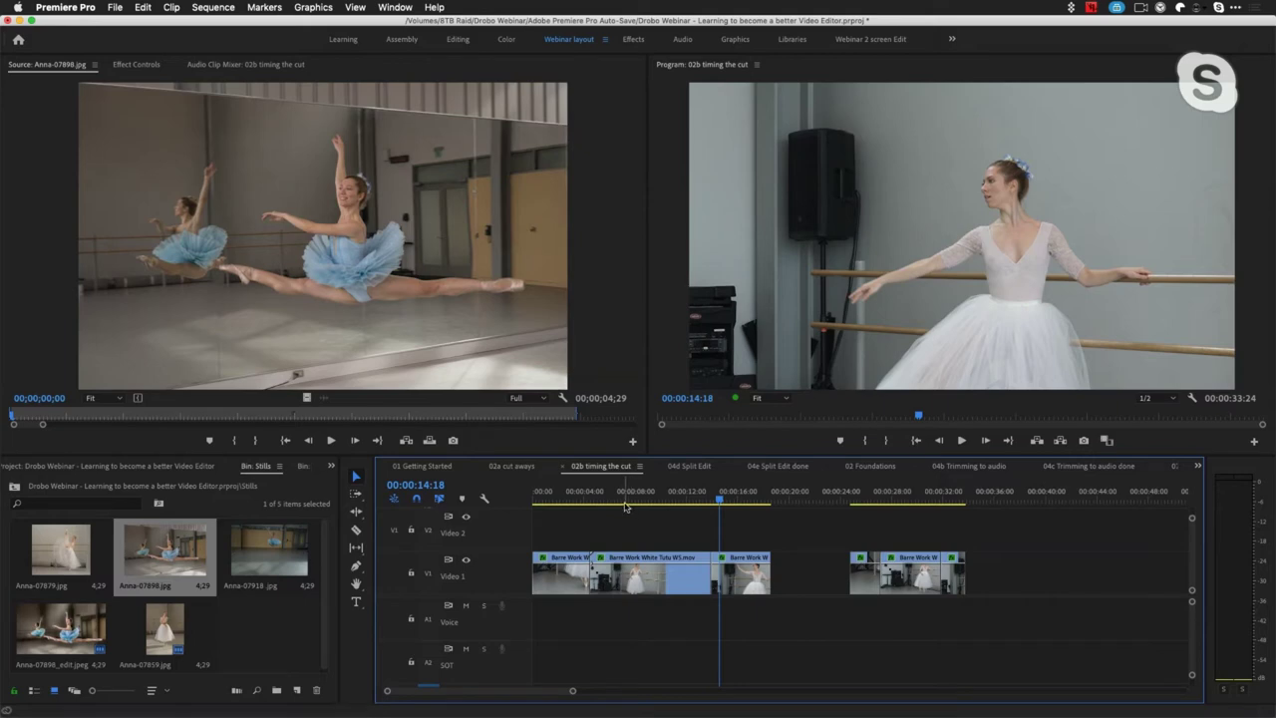
pyautogui.click(572, 498)
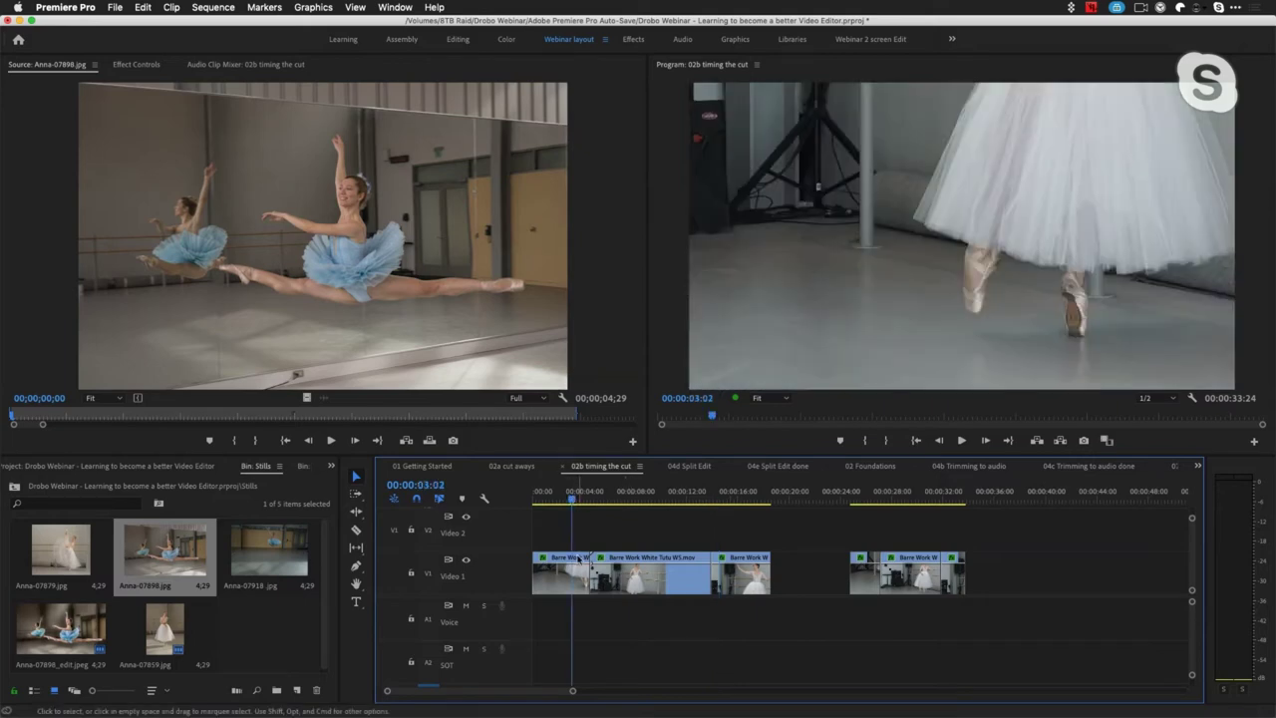
pyautogui.moveTo(574, 501); pyautogui.dragTo(570, 547)
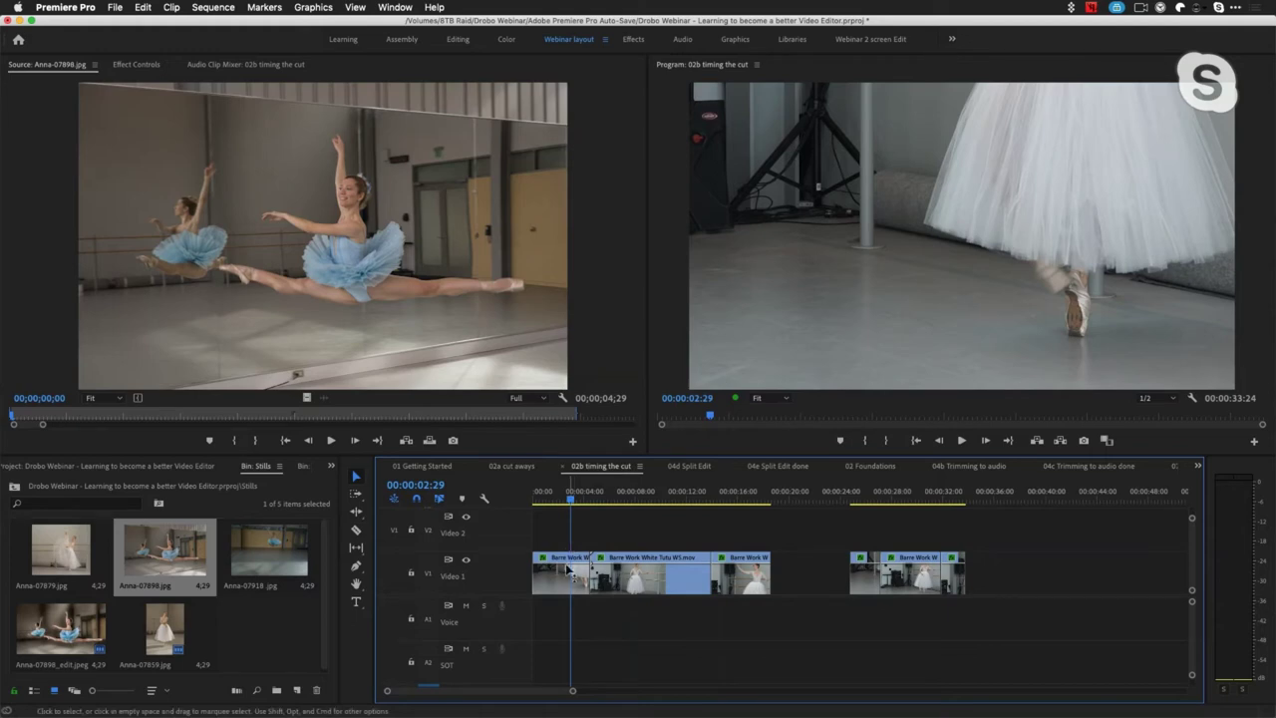
pyautogui.click(629, 498)
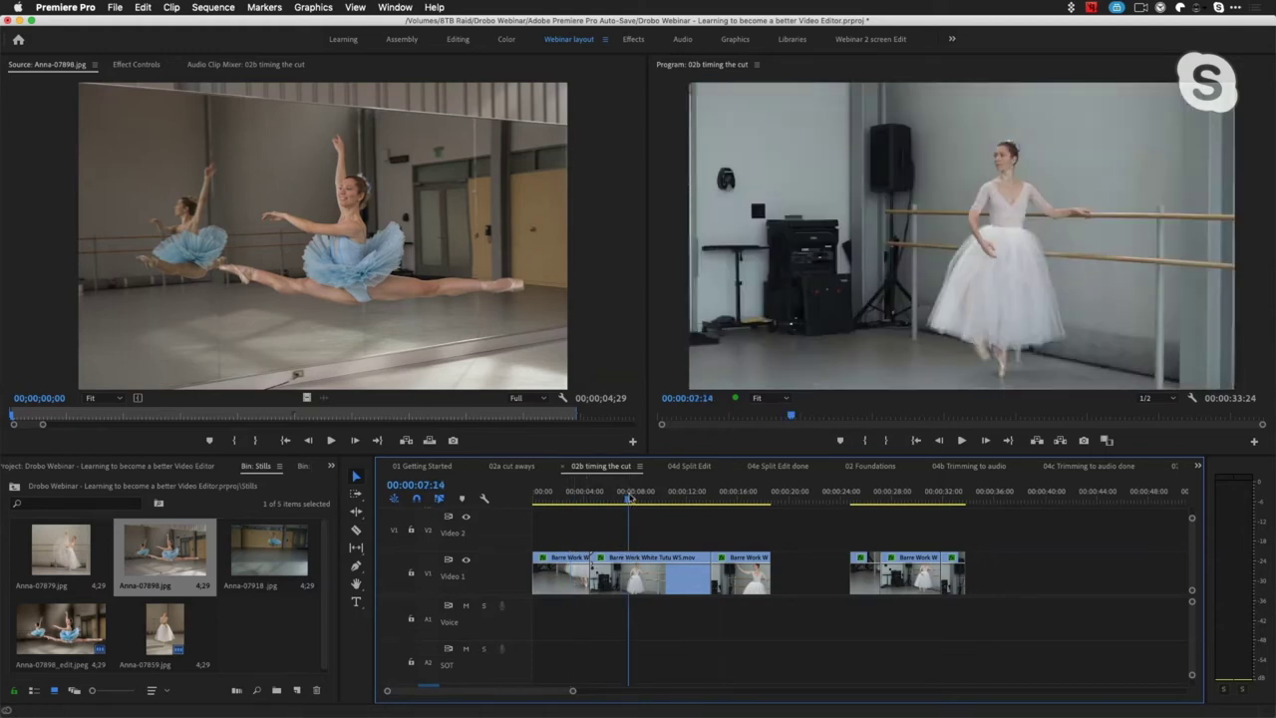
# Play across the first cut between the barre work clips and check how the dancer's movement carries into the wide shot
pyautogui.click(565, 499)
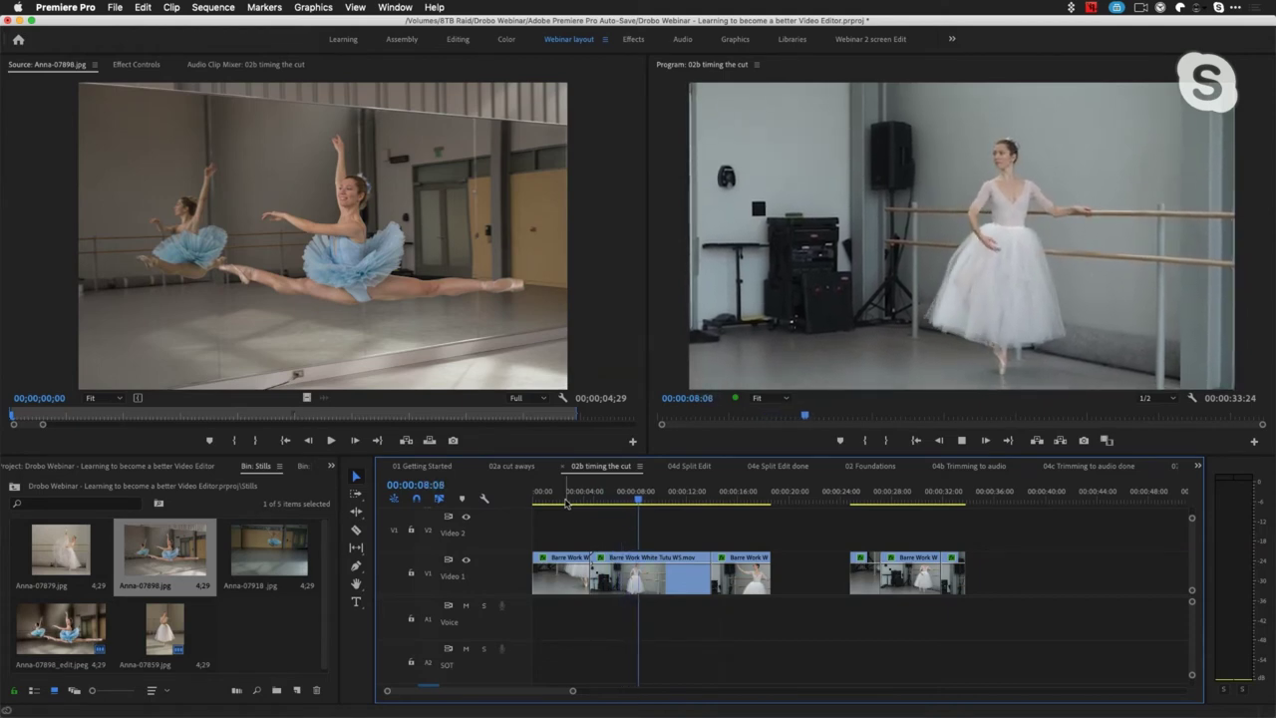
pyautogui.press('space')
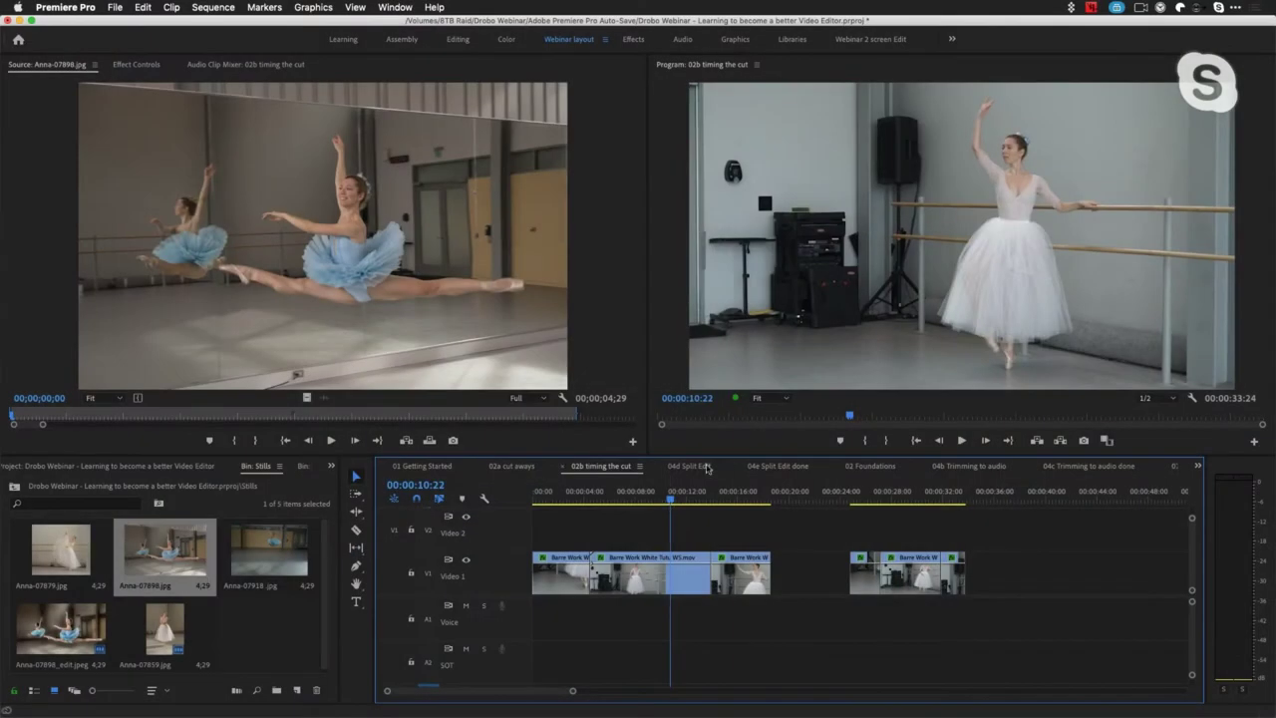
pyautogui.moveTo(582, 491)
pyautogui.mouseDown()
pyautogui.moveTo(560, 494)
pyautogui.moveTo(566, 515)
pyautogui.moveTo(587, 514)
pyautogui.mouseUp()
pyautogui.press('space')
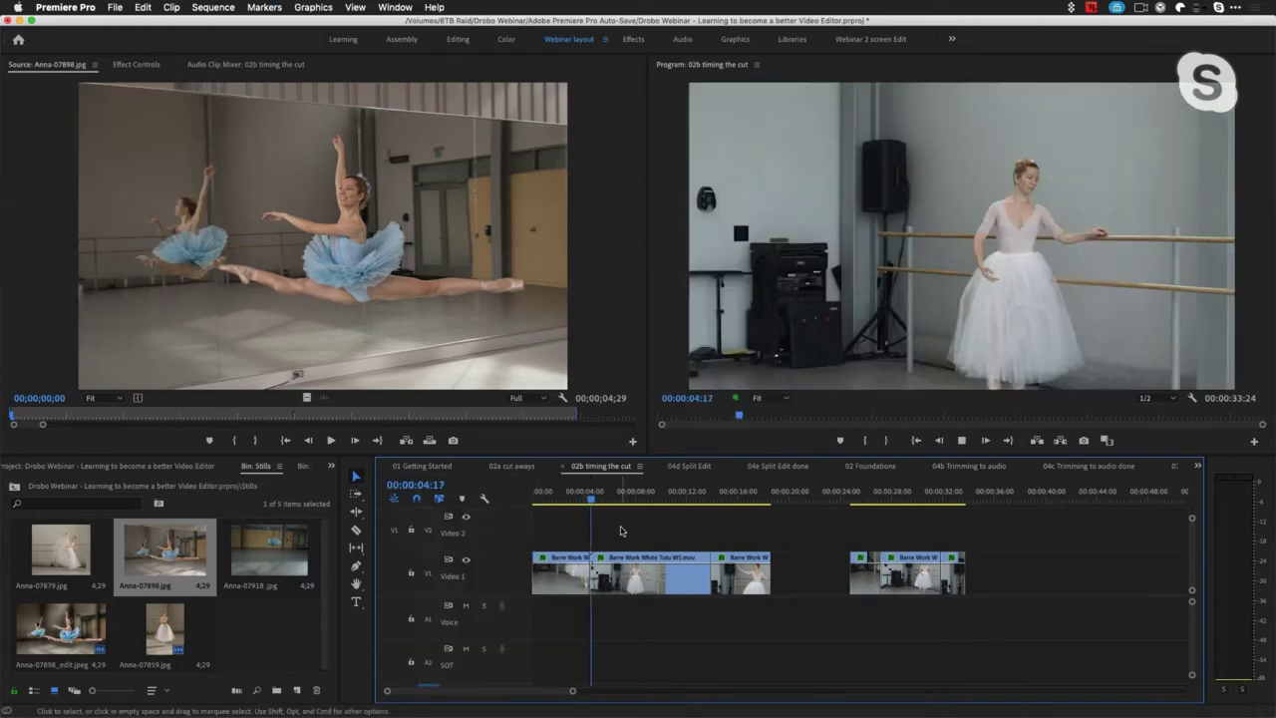
pyautogui.press('space')
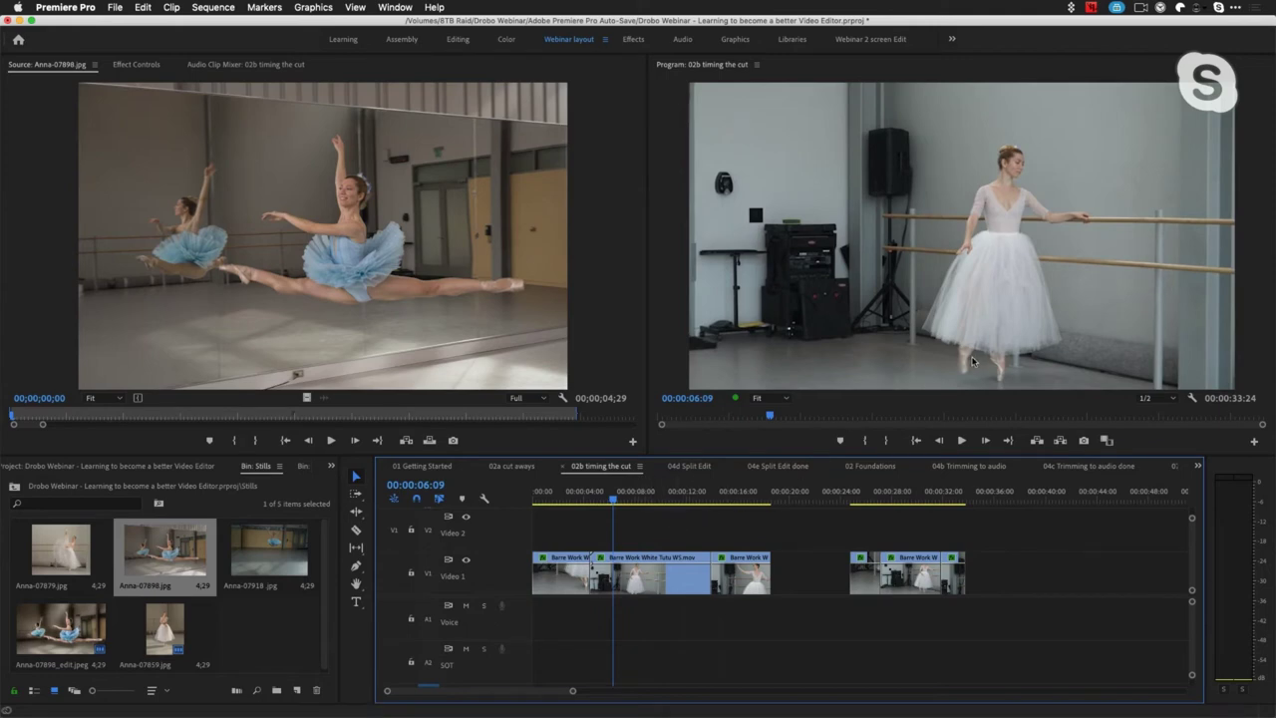
pyautogui.moveTo(614, 504); pyautogui.dragTo(628, 505)
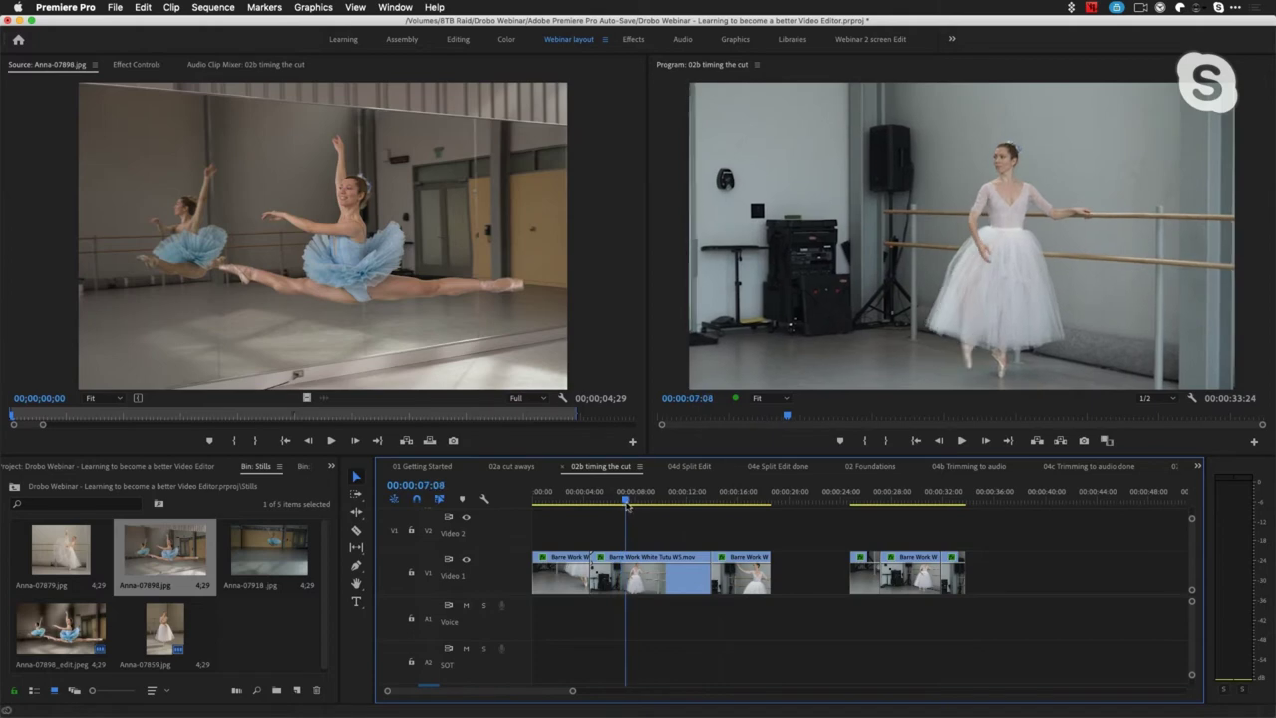
# Split the Barre Work White Tutu WS clip at 00:00:07:12, delete its front part, and move the remainder against the feet close-up
pyautogui.press('Right')
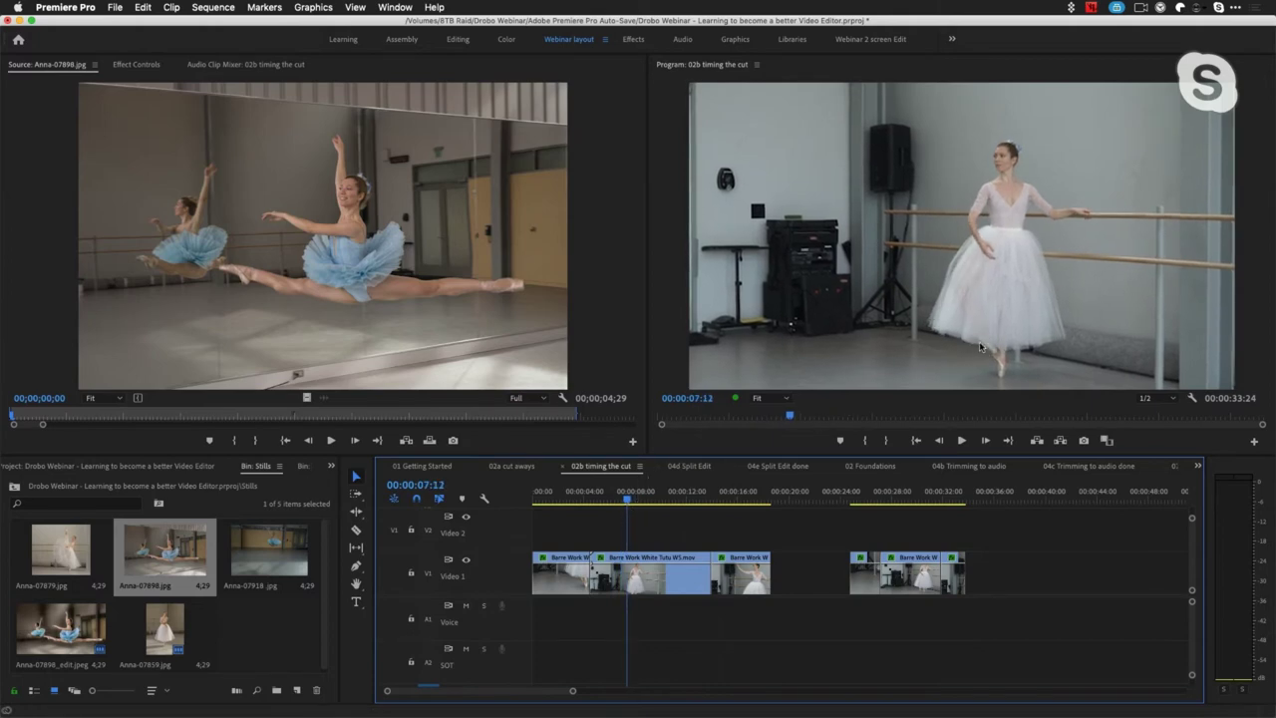
pyautogui.click(629, 583)
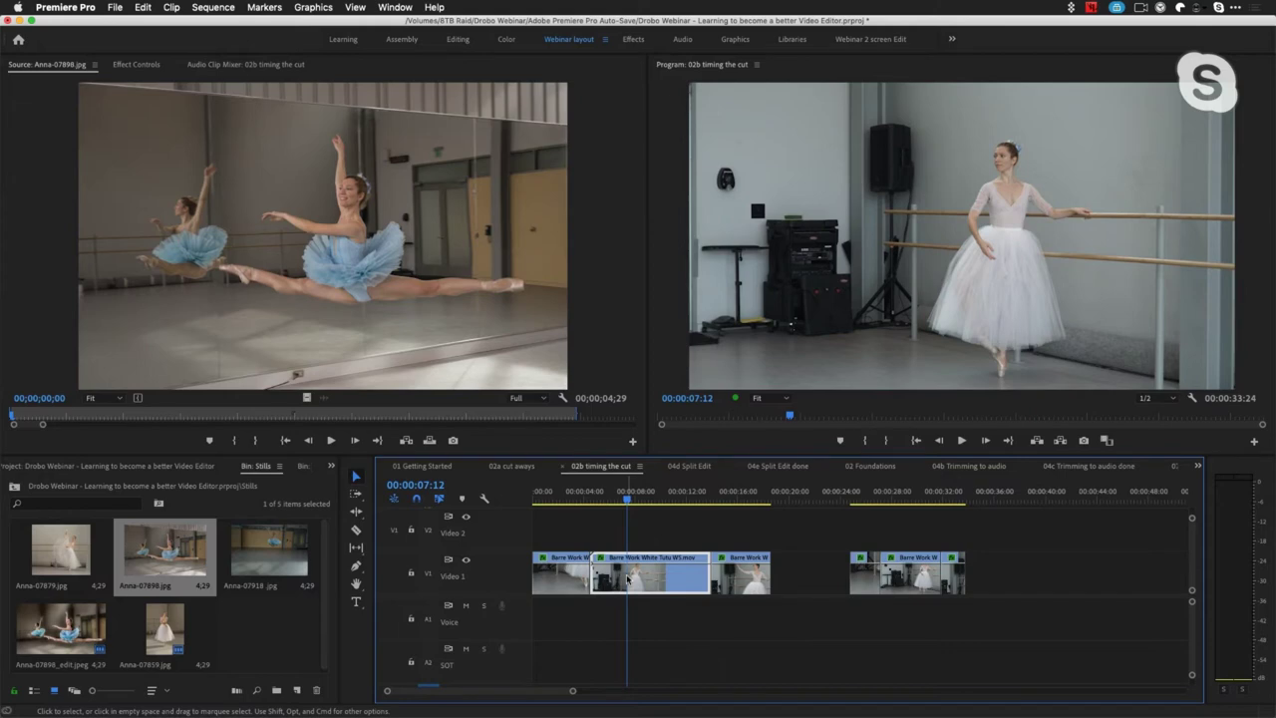
pyautogui.press('c')
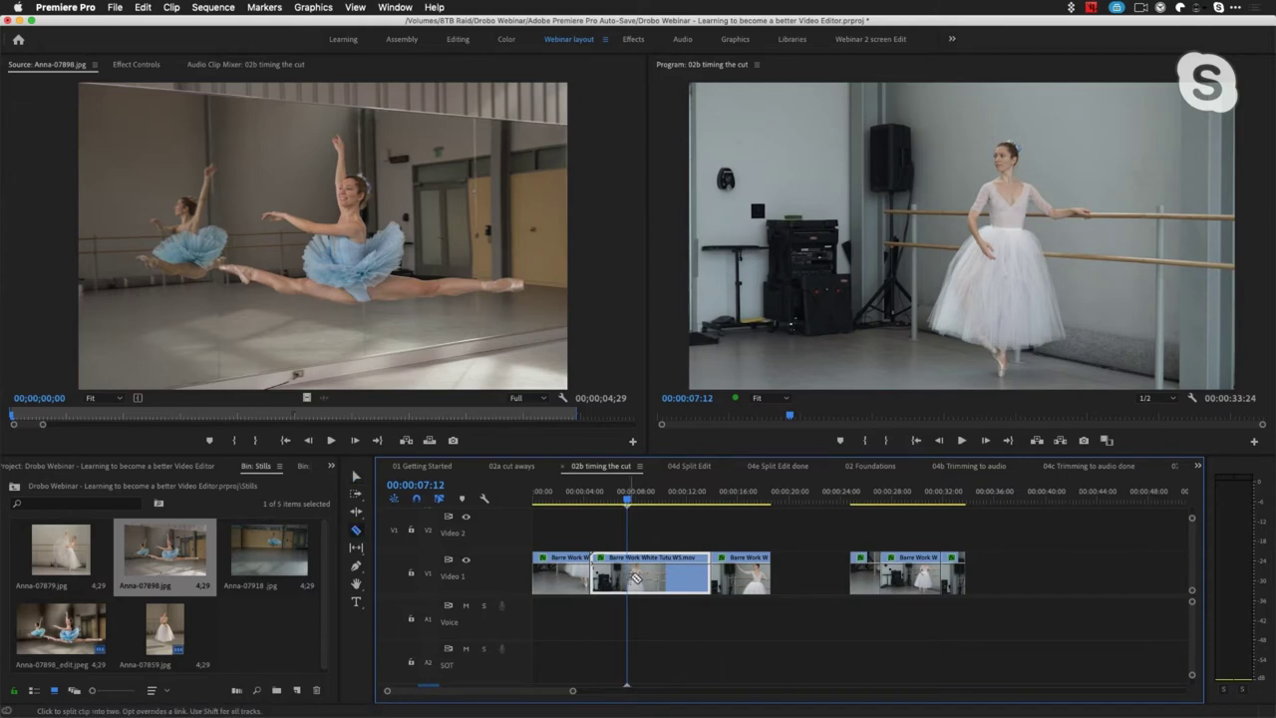
pyautogui.click(633, 576)
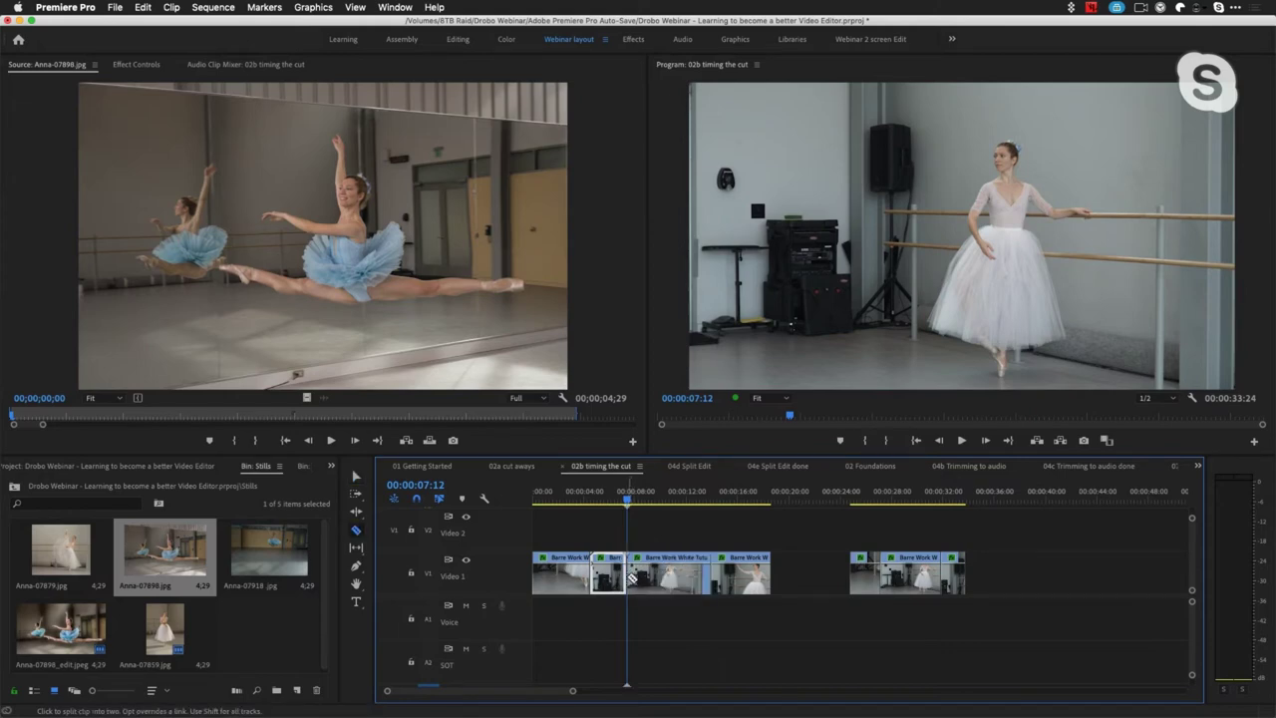
pyautogui.press('v')
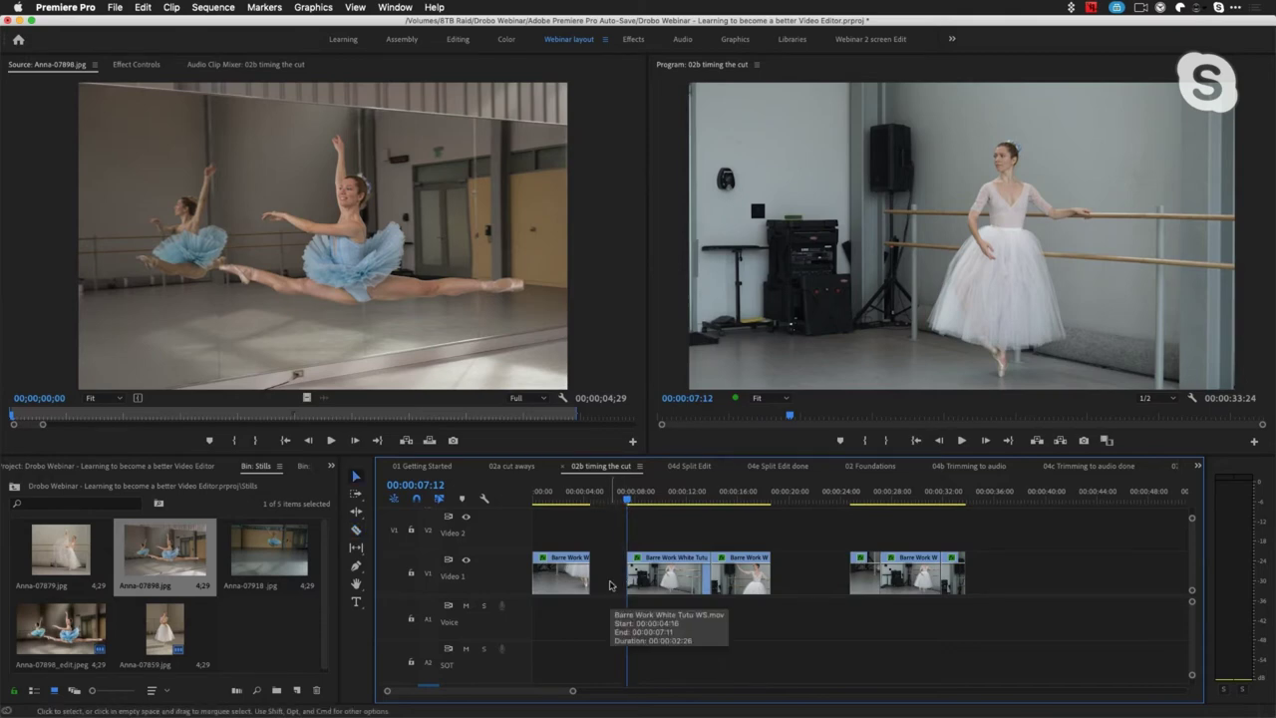
pyautogui.moveTo(646, 584); pyautogui.dragTo(618, 583)
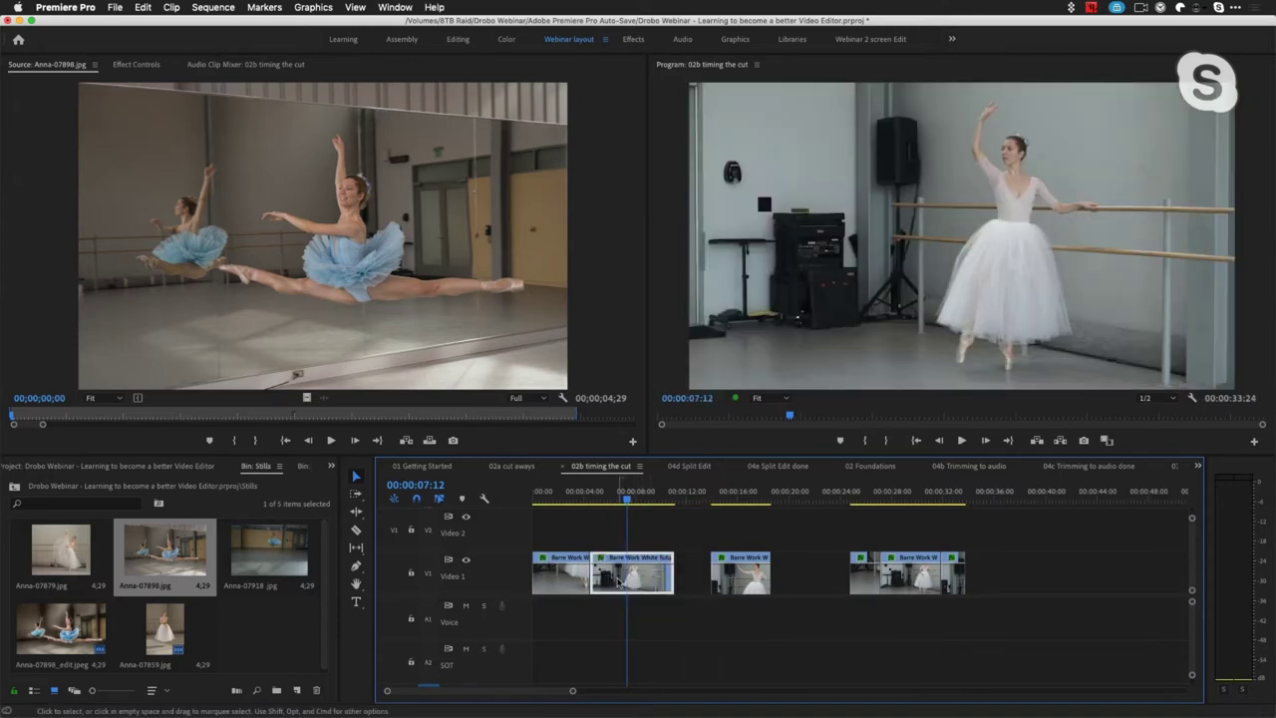
# Play and scrub across the new cut between the feet close-up and the wide shot to compare the foot movement
pyautogui.click(575, 501)
pyautogui.press('space')
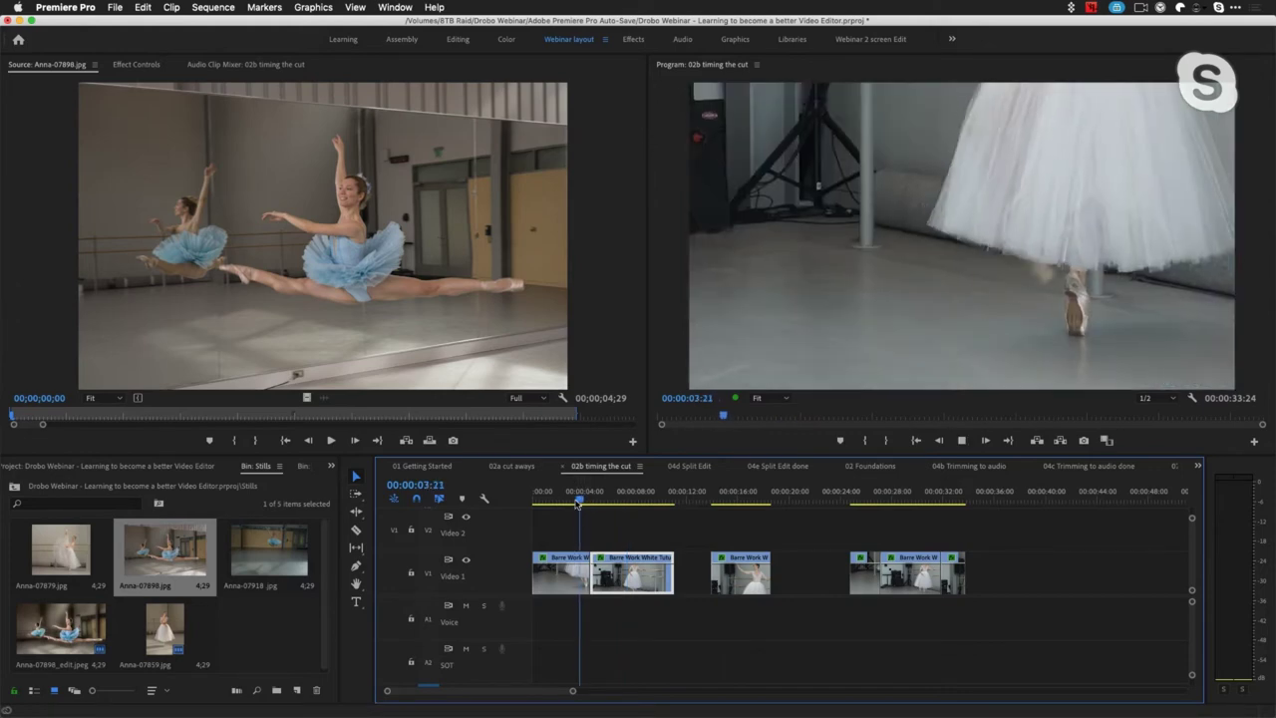
pyautogui.press('space')
pyautogui.moveTo(605, 503); pyautogui.dragTo(590, 510)
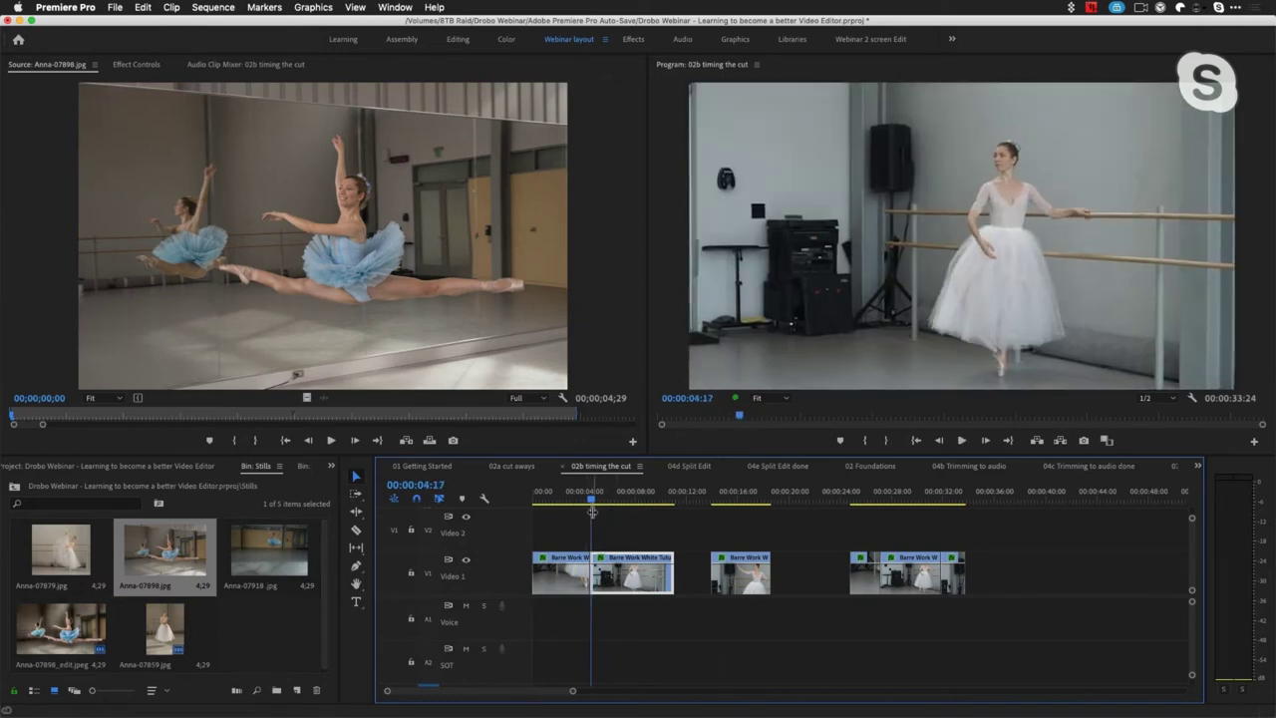
pyautogui.press('Home')
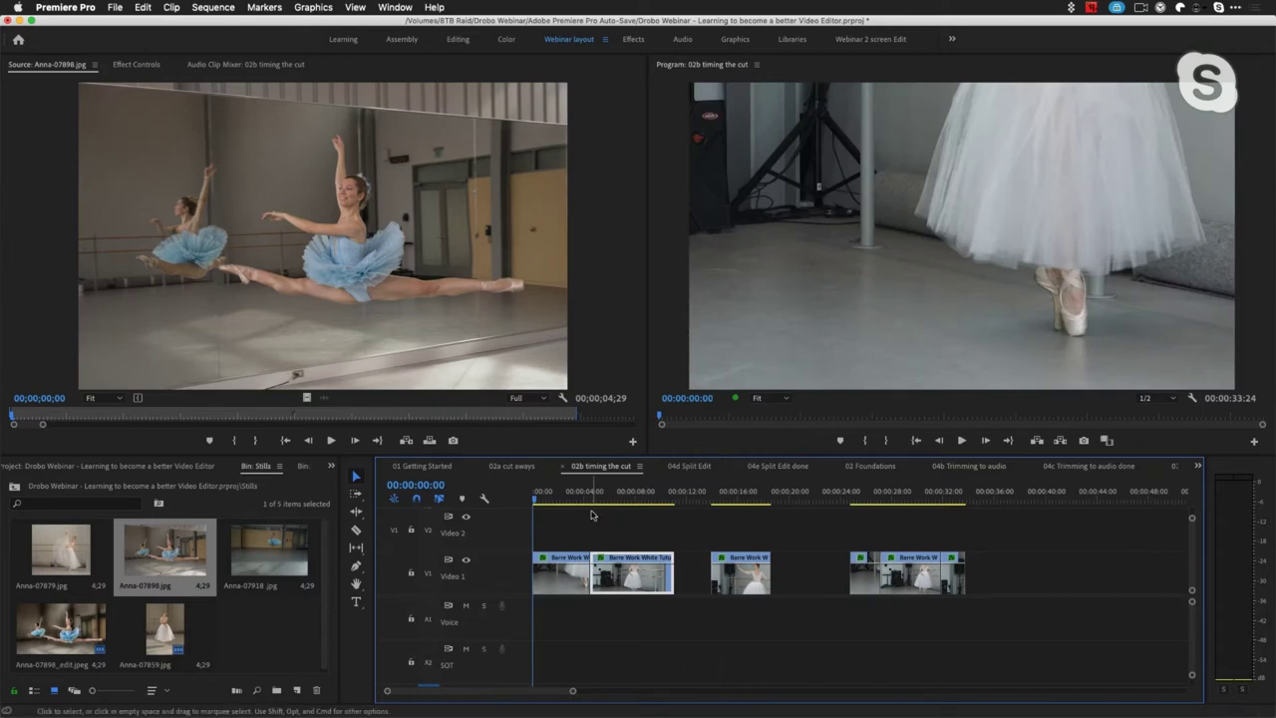
pyautogui.moveTo(561, 498); pyautogui.dragTo(589, 498)
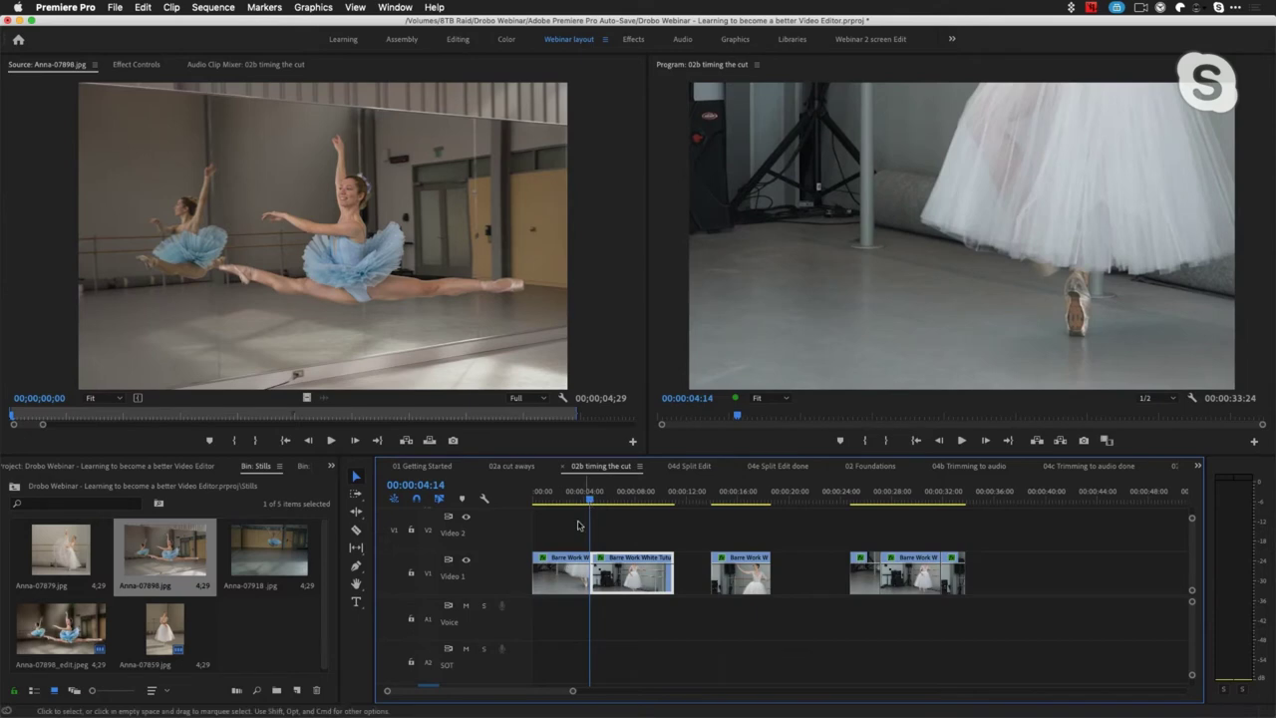
# Enable the V1 source patch, target the Video 1 and A1 Voice tracks, and jump to the cut at 00:00:04:16
pyautogui.click(392, 575)
pyautogui.click(427, 575)
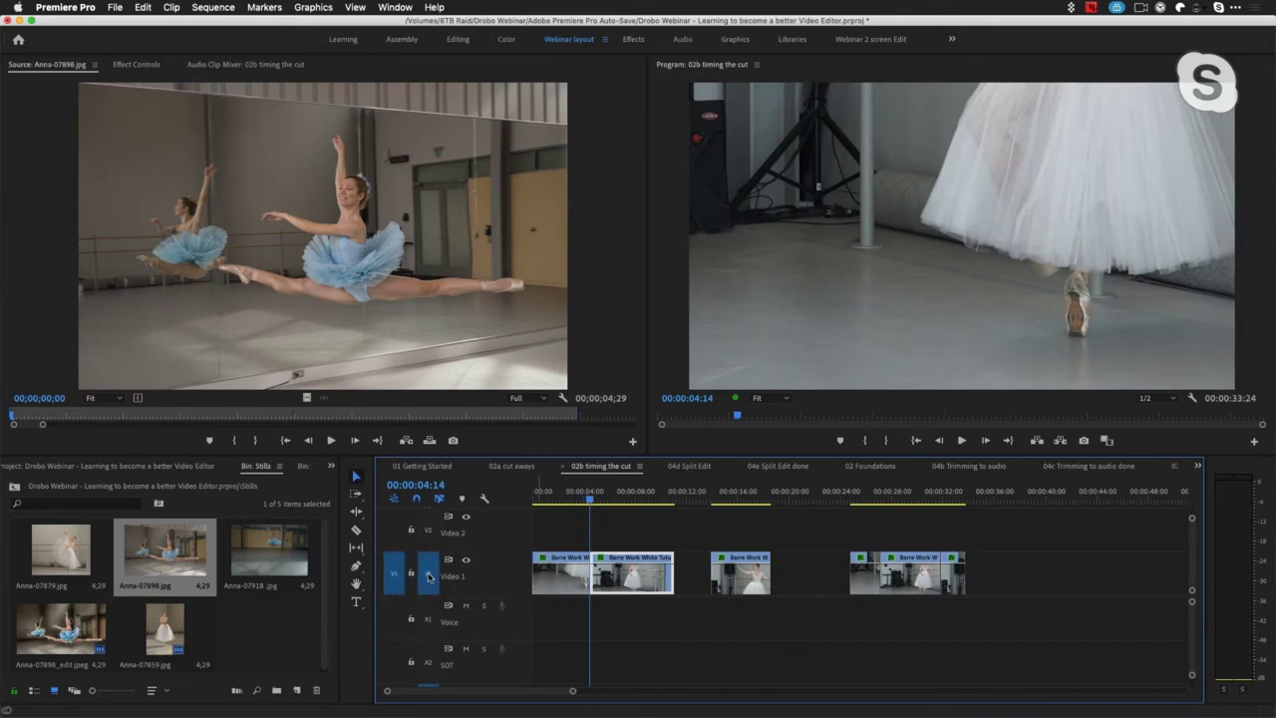
pyautogui.click(431, 611)
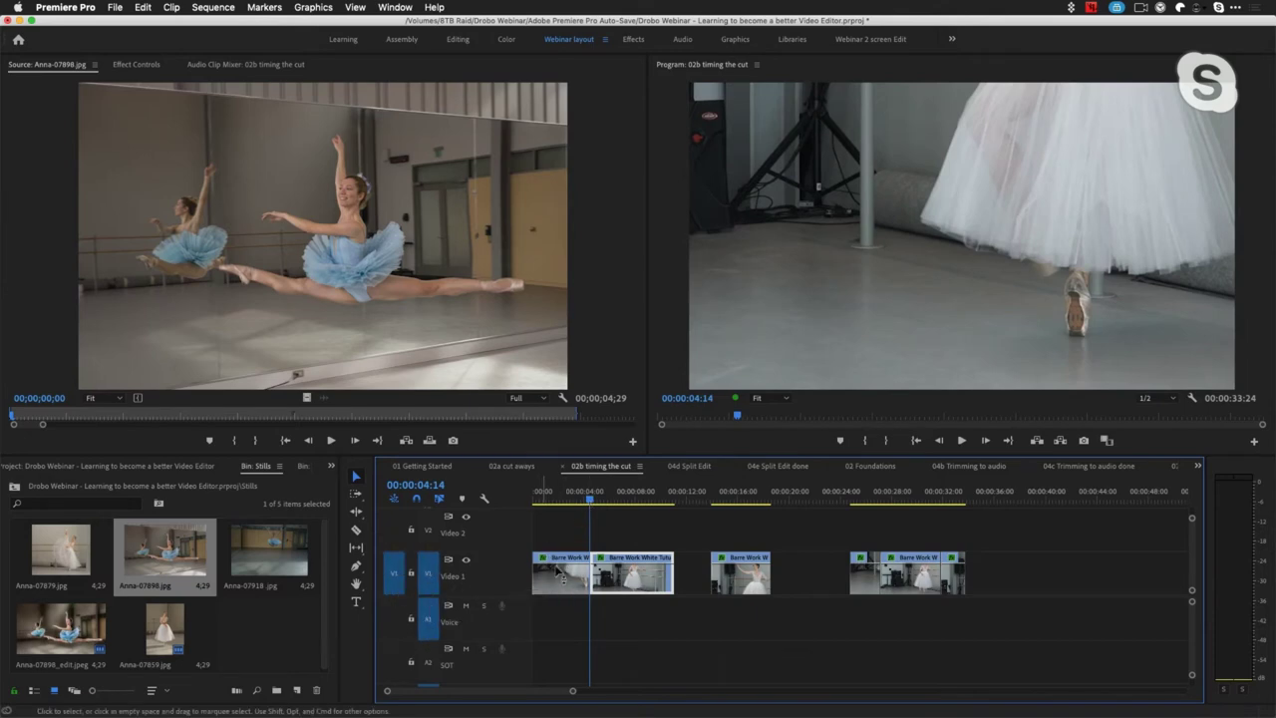
pyautogui.press('Home')
pyautogui.press('Down')
pyautogui.press('Up')
pyautogui.press('Down')
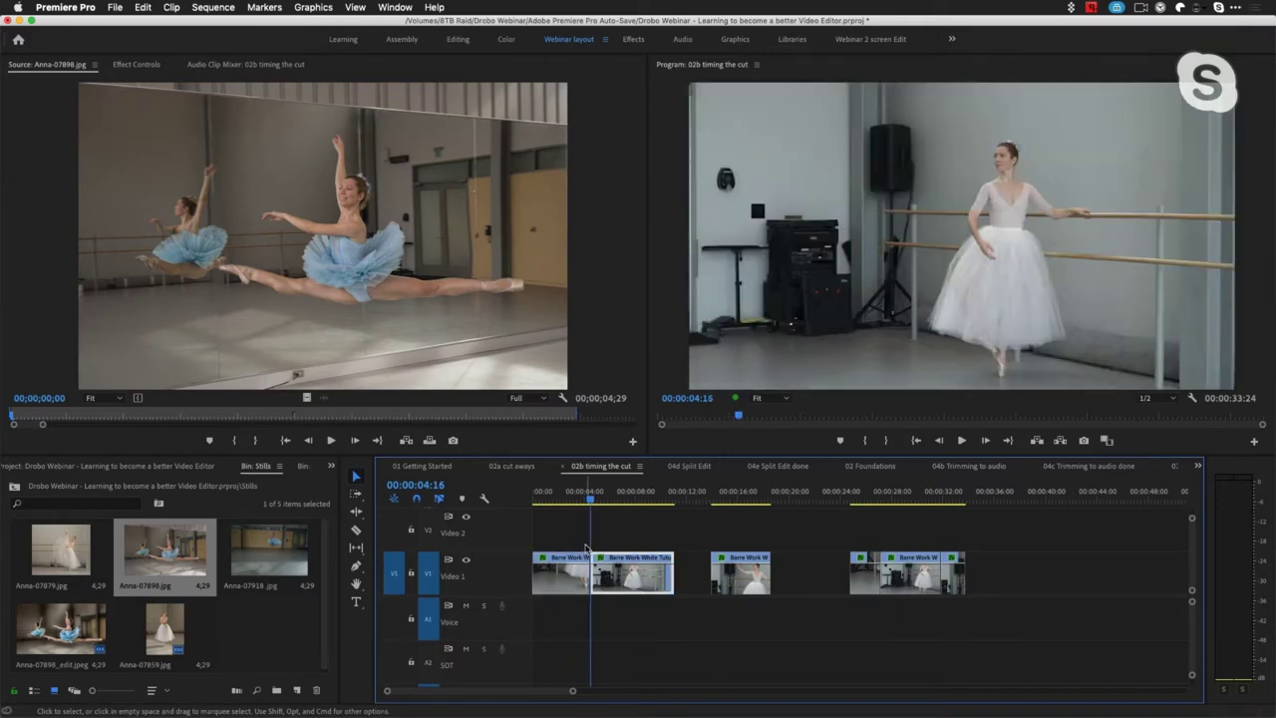
# Step frame by frame across the cut to 00:00:05:00 to examine when the dancer's foot starts moving in the wide shot
pyautogui.press('super+z')
pyautogui.press('Left')
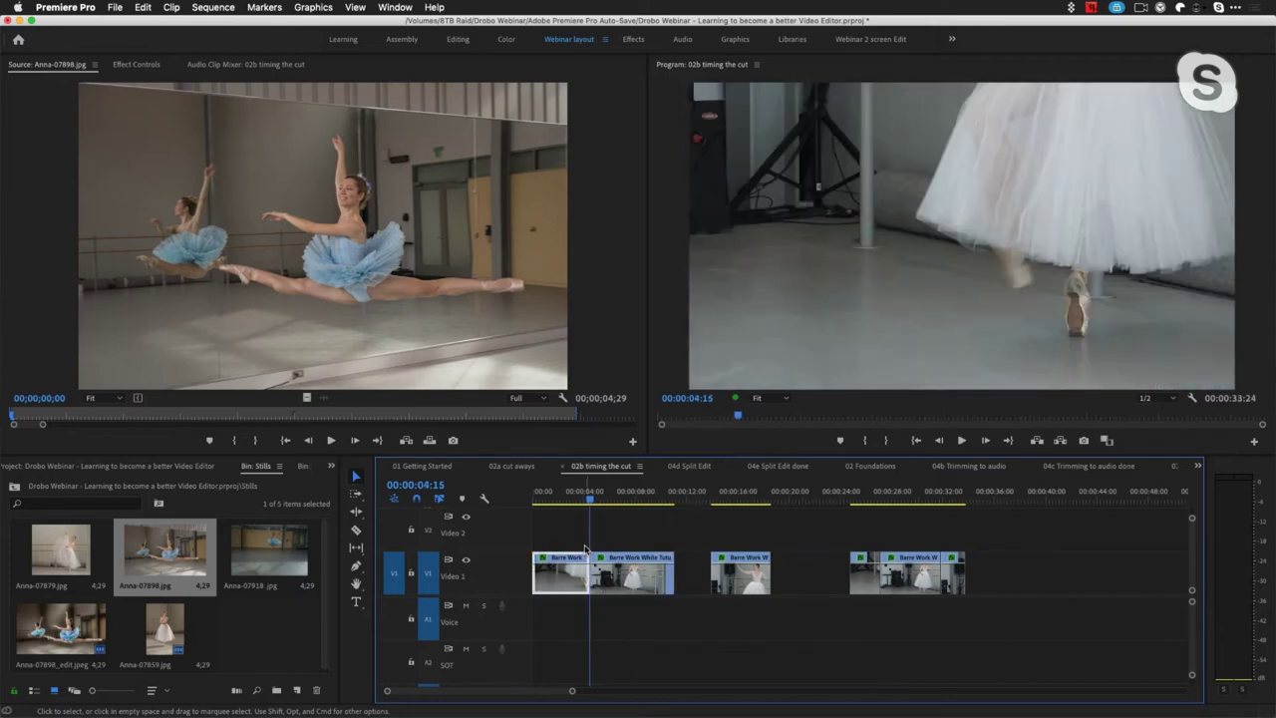
pyautogui.press('Right')
pyautogui.press('Right')
pyautogui.press('Right')
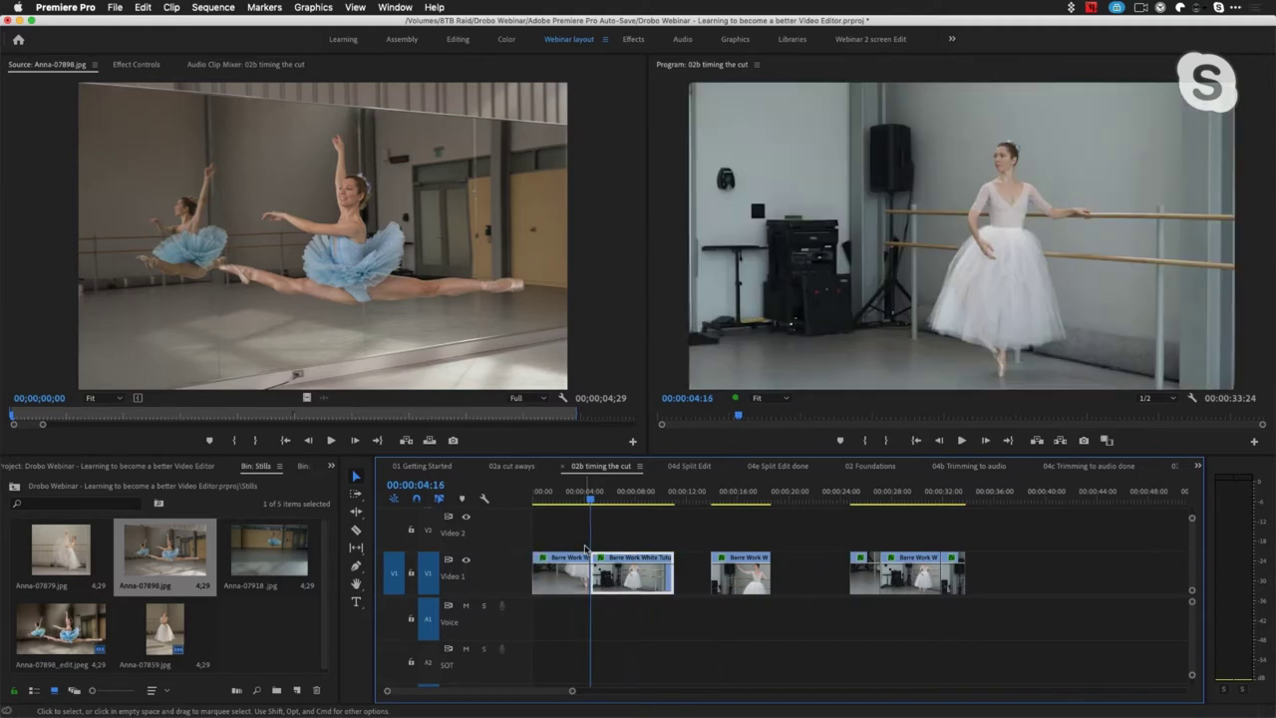
pyautogui.press('Right')
pyautogui.press('Right')
pyautogui.press('Right')
pyautogui.press('Right')
pyautogui.press('Right')
pyautogui.press('Right')
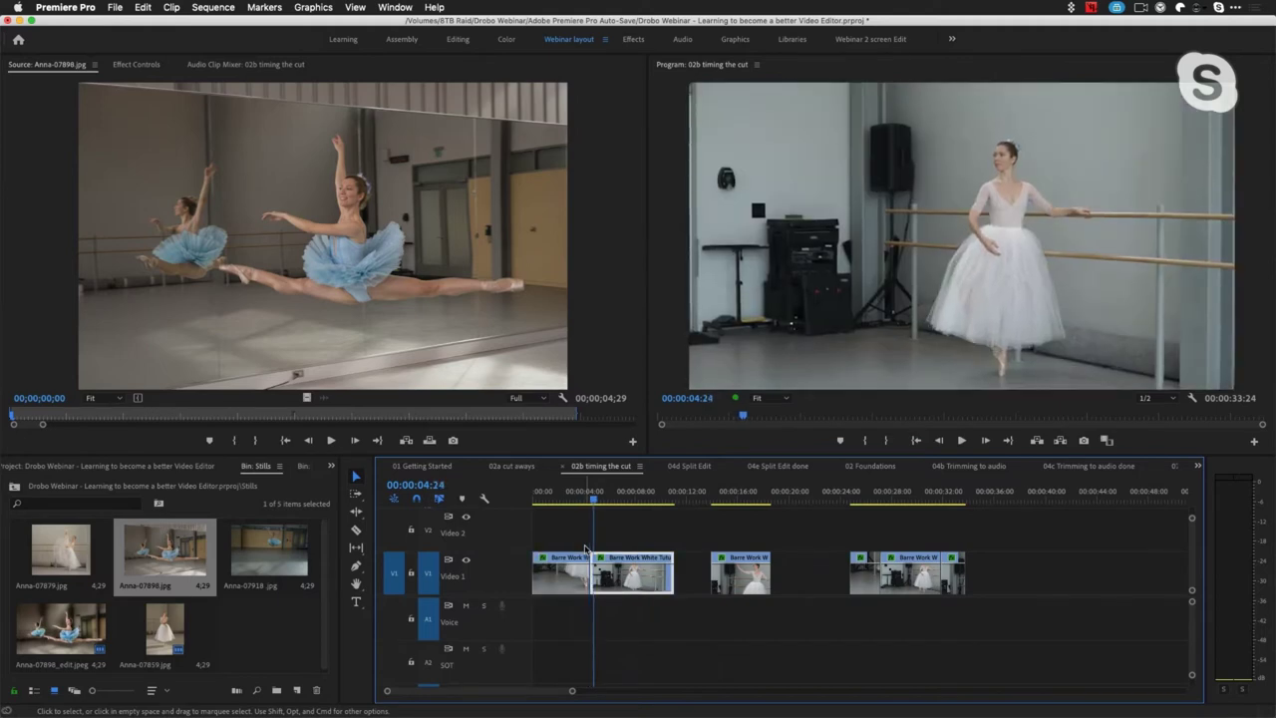
pyautogui.press('Right')
pyautogui.press('Right')
pyautogui.press('Right')
pyautogui.press('Right')
pyautogui.press('Right')
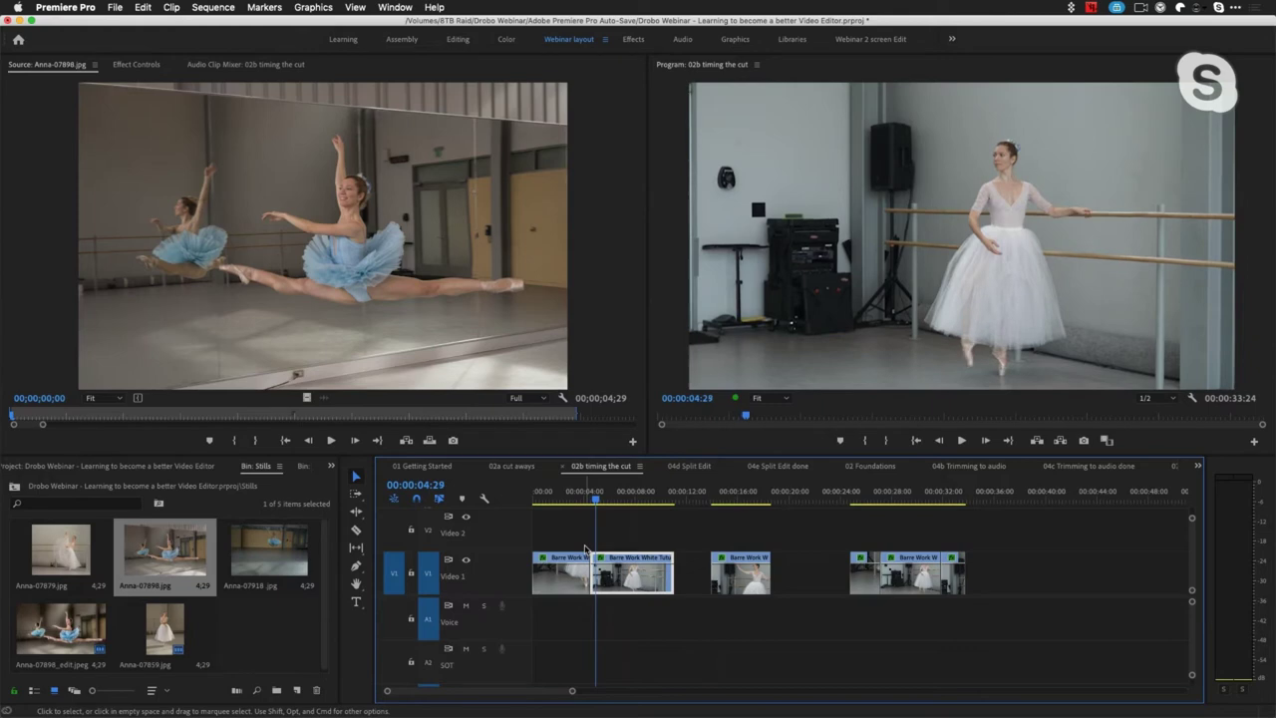
pyautogui.press('Right')
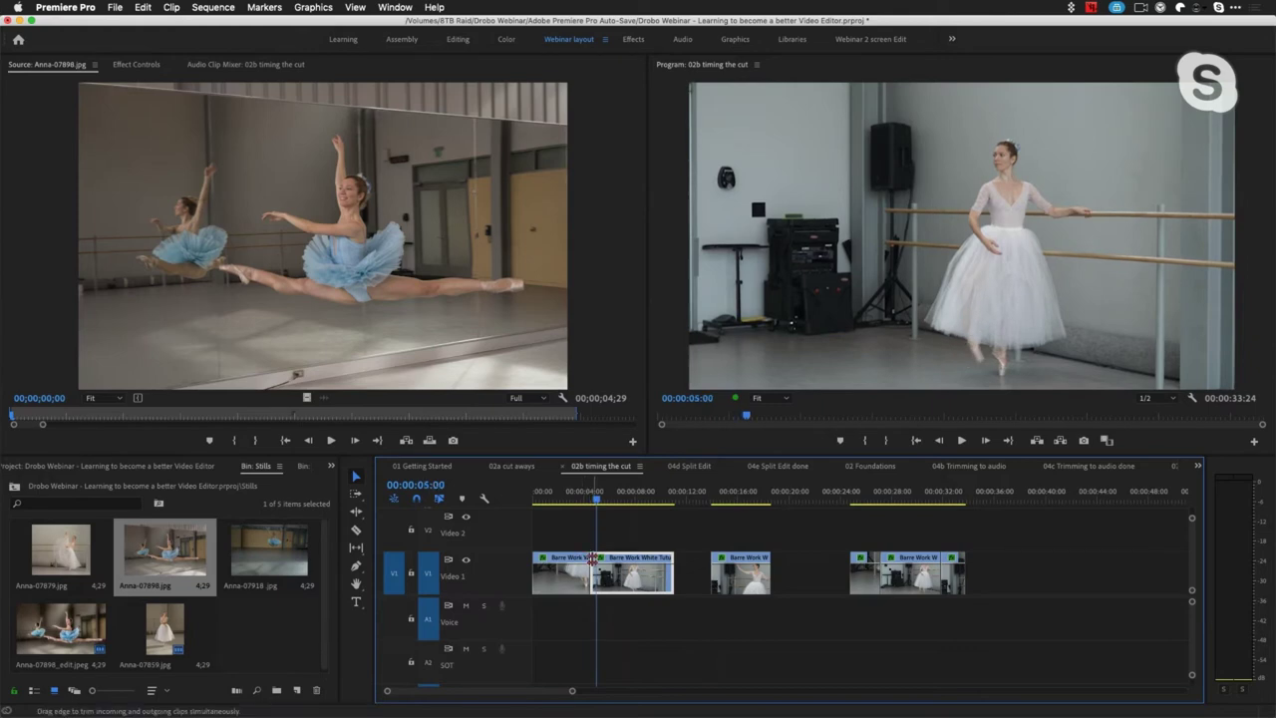
# Ripple-trim about 4 frames from the start of the wide shot and play across its cut with the feet close-up
pyautogui.press('super+equal')
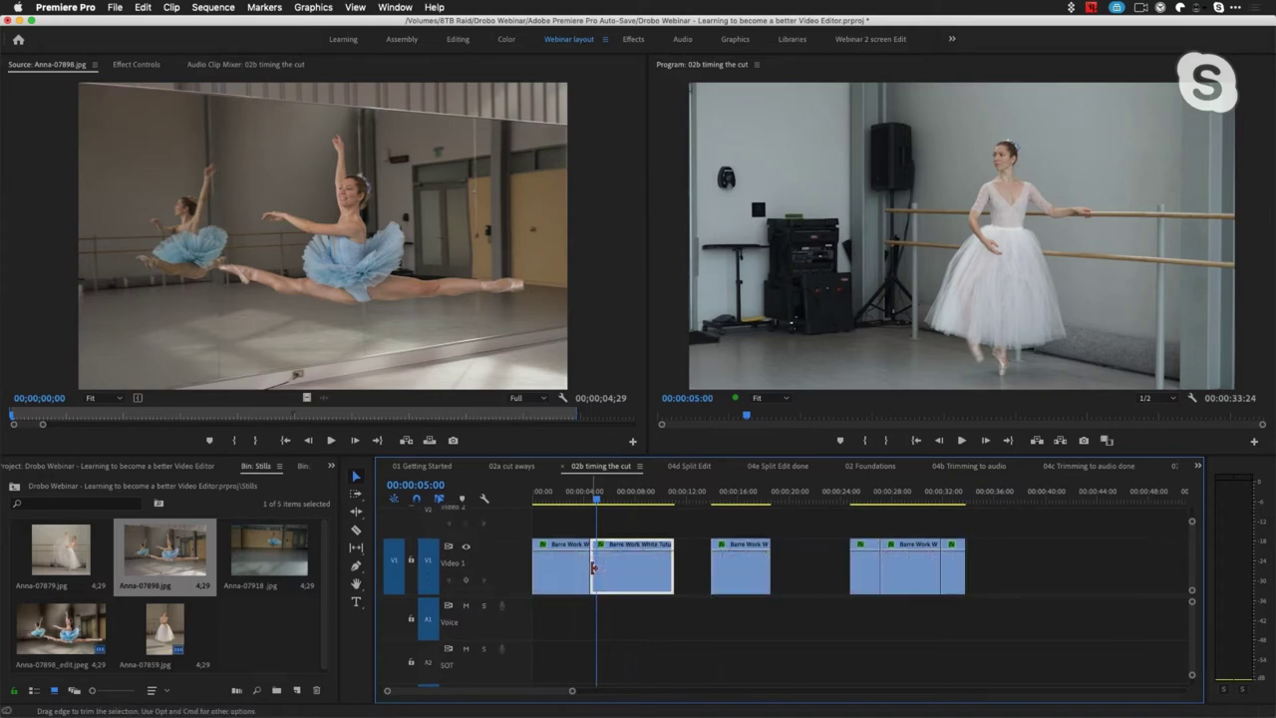
pyautogui.press('=')
pyautogui.press('=')
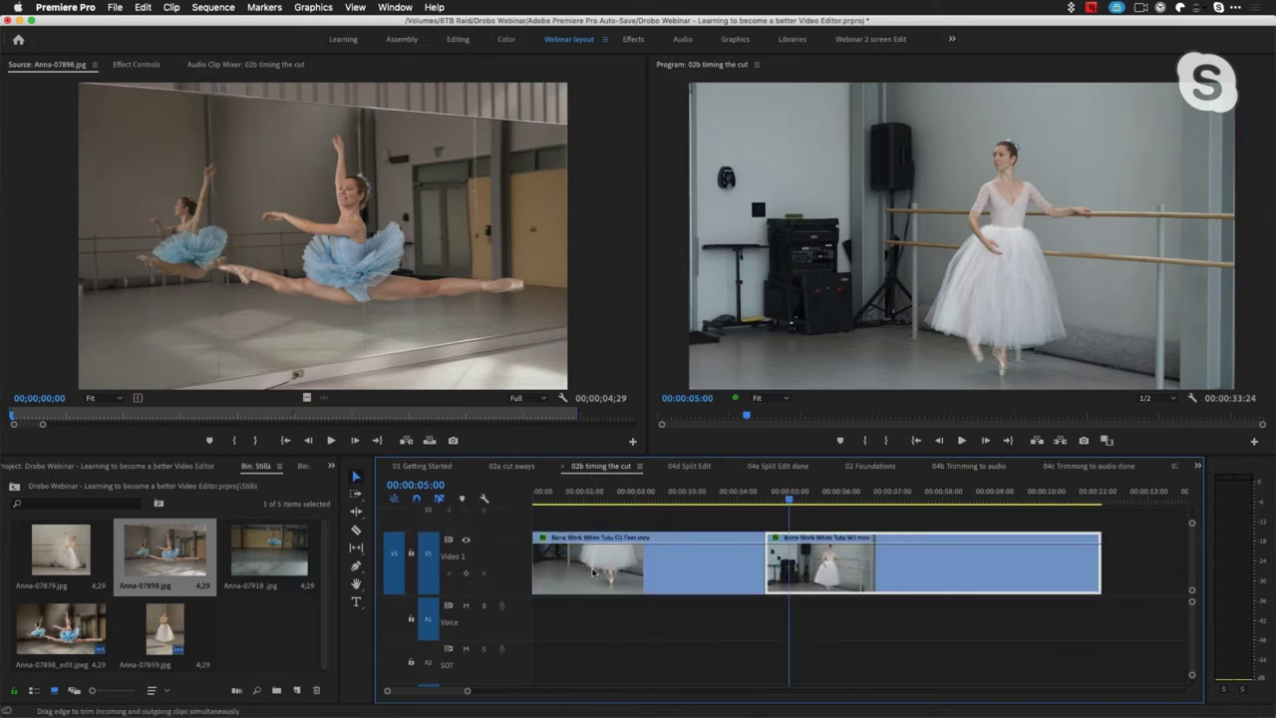
pyautogui.moveTo(768, 553); pyautogui.dragTo(769, 555)
pyautogui.click(734, 498)
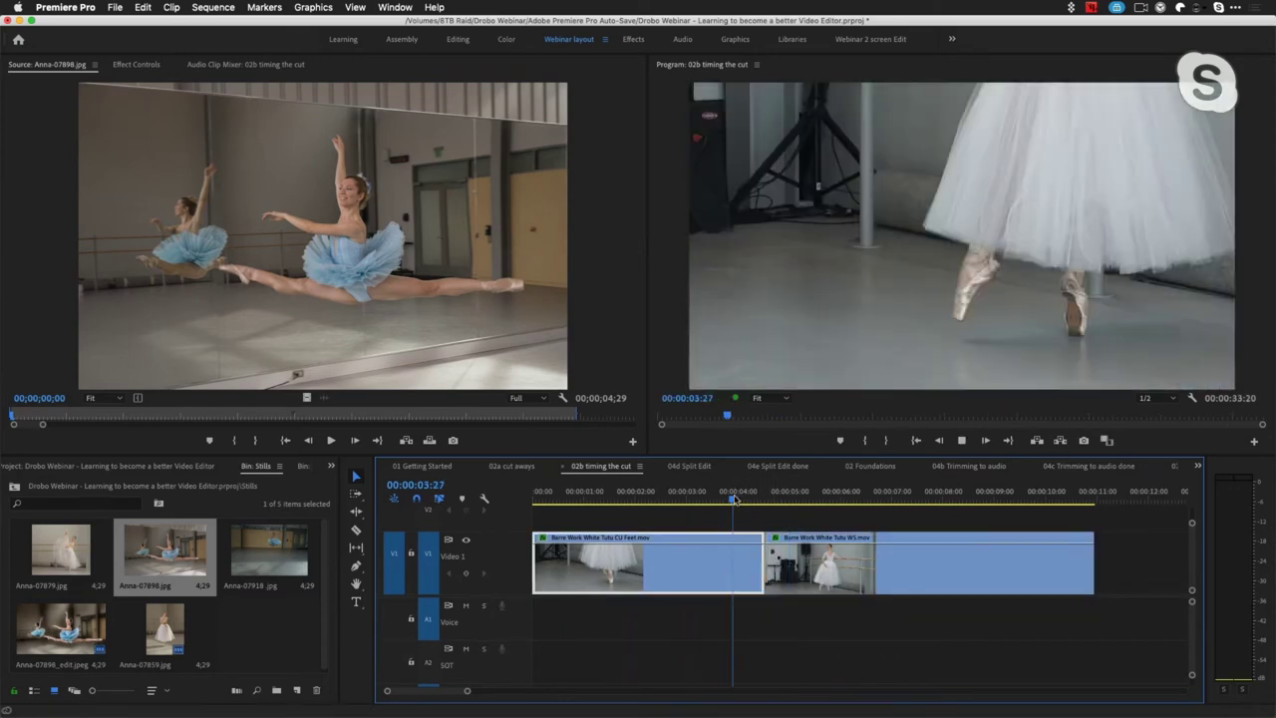
pyautogui.press('space')
pyautogui.press('-')
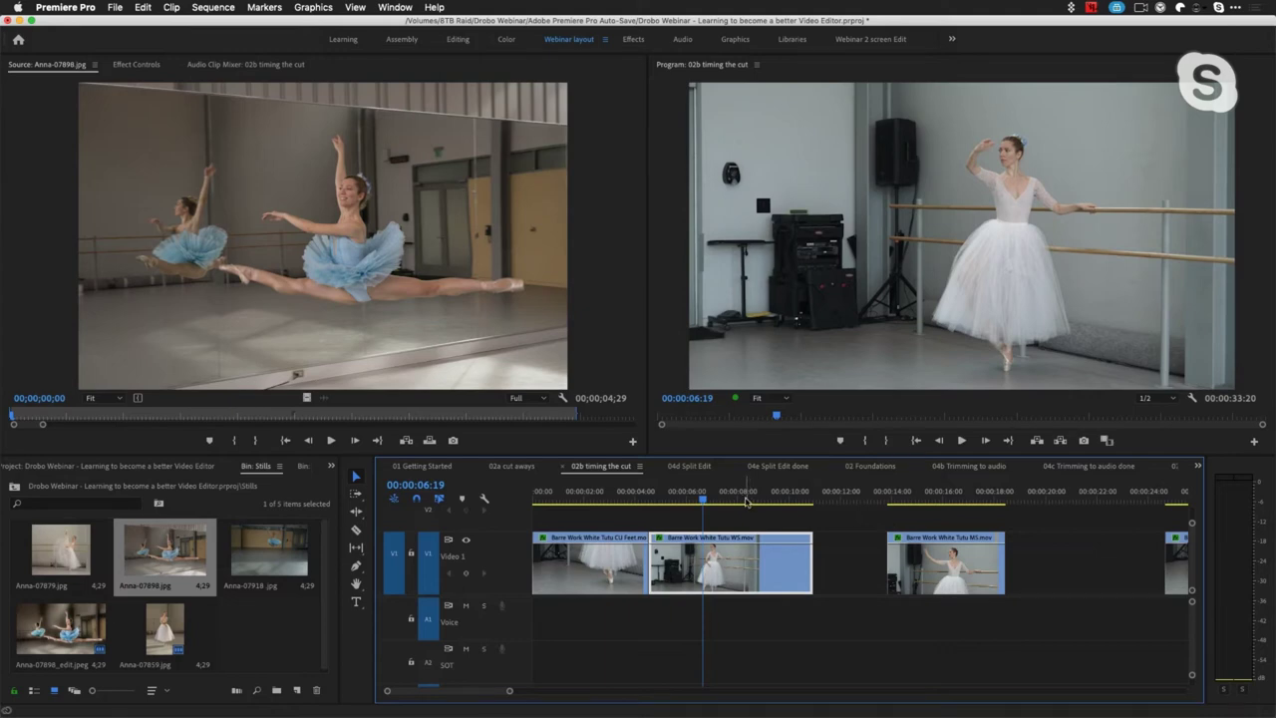
# Scrub the raised-arm movement in the wide shot and the start of the medium shot to find a matching moment
pyautogui.click(711, 504)
pyautogui.moveTo(712, 508); pyautogui.dragTo(734, 511)
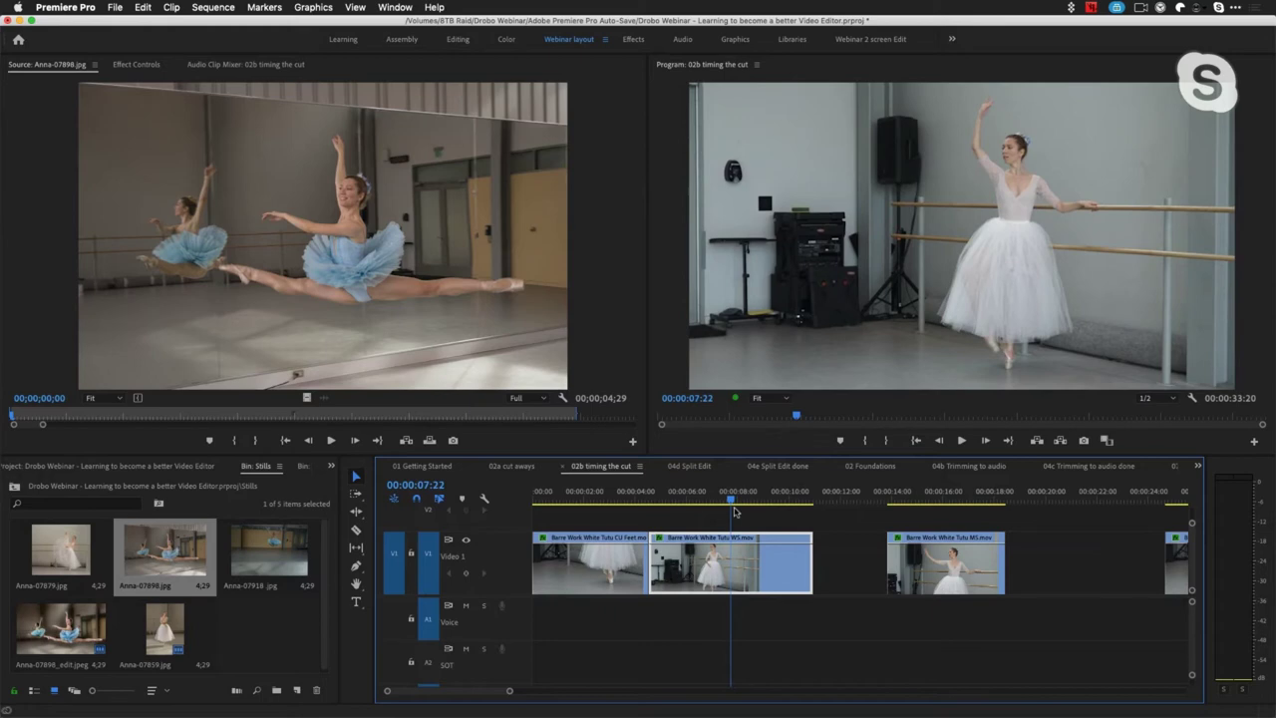
pyautogui.click(910, 502)
pyautogui.moveTo(910, 501); pyautogui.dragTo(886, 509)
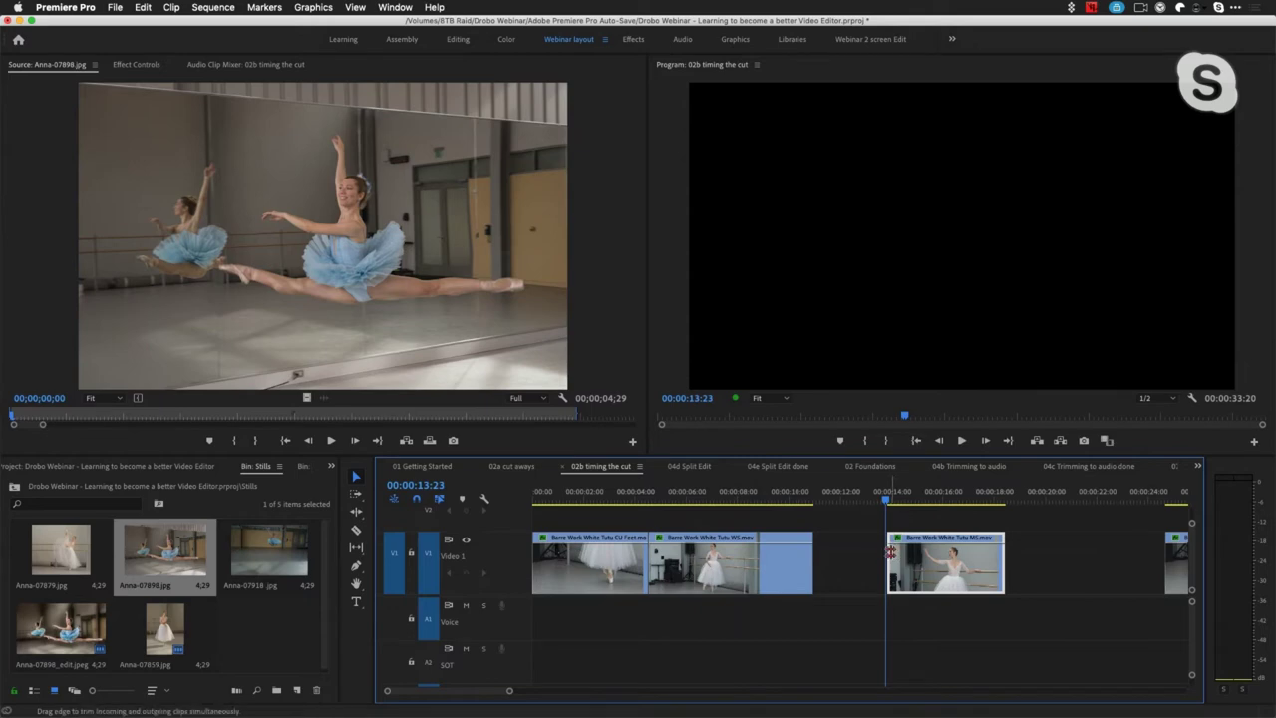
# Ripple-trim the start of the Barre Work White Tutu MS clip, extending it by about 22 frames in total to include the raised arm
pyautogui.moveTo(892, 554); pyautogui.dragTo(853, 555)
pyautogui.moveTo(884, 506); pyautogui.dragTo(903, 513)
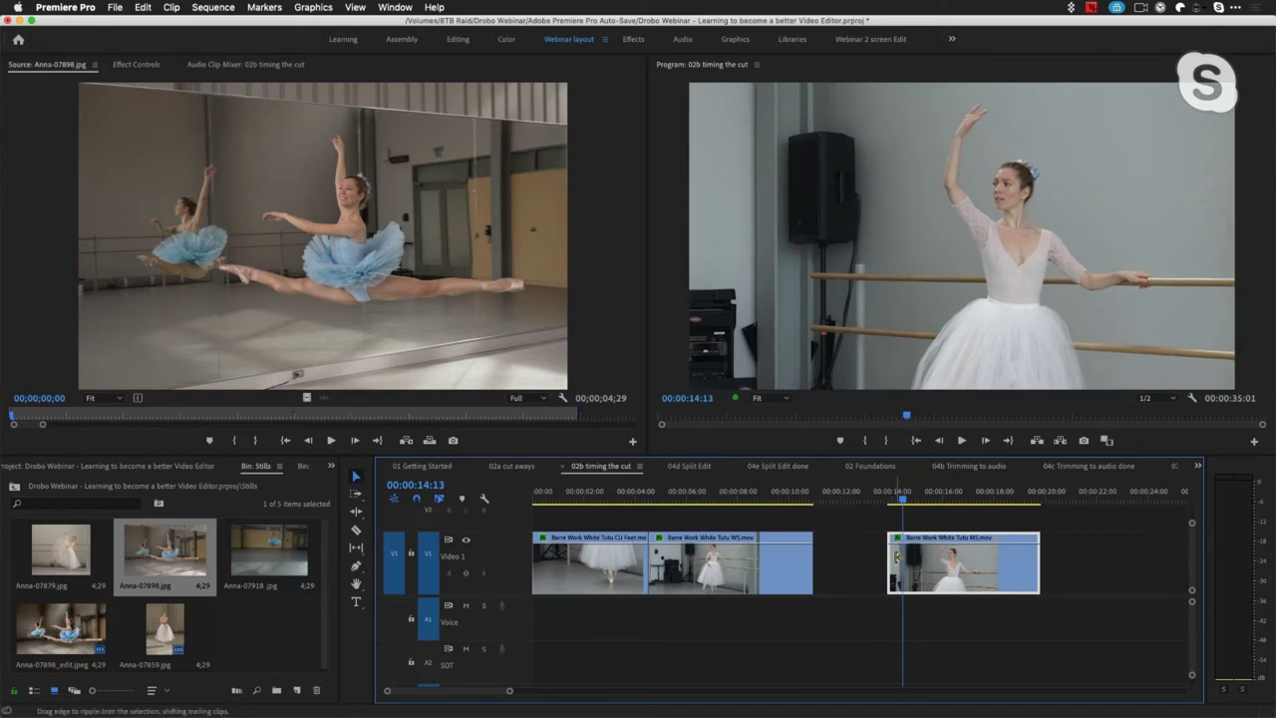
pyautogui.moveTo(894, 556); pyautogui.dragTo(909, 556)
# Move the medium shot to 00:00:07:25 over the wide shot's end and play across the resulting cut
pyautogui.click(735, 501)
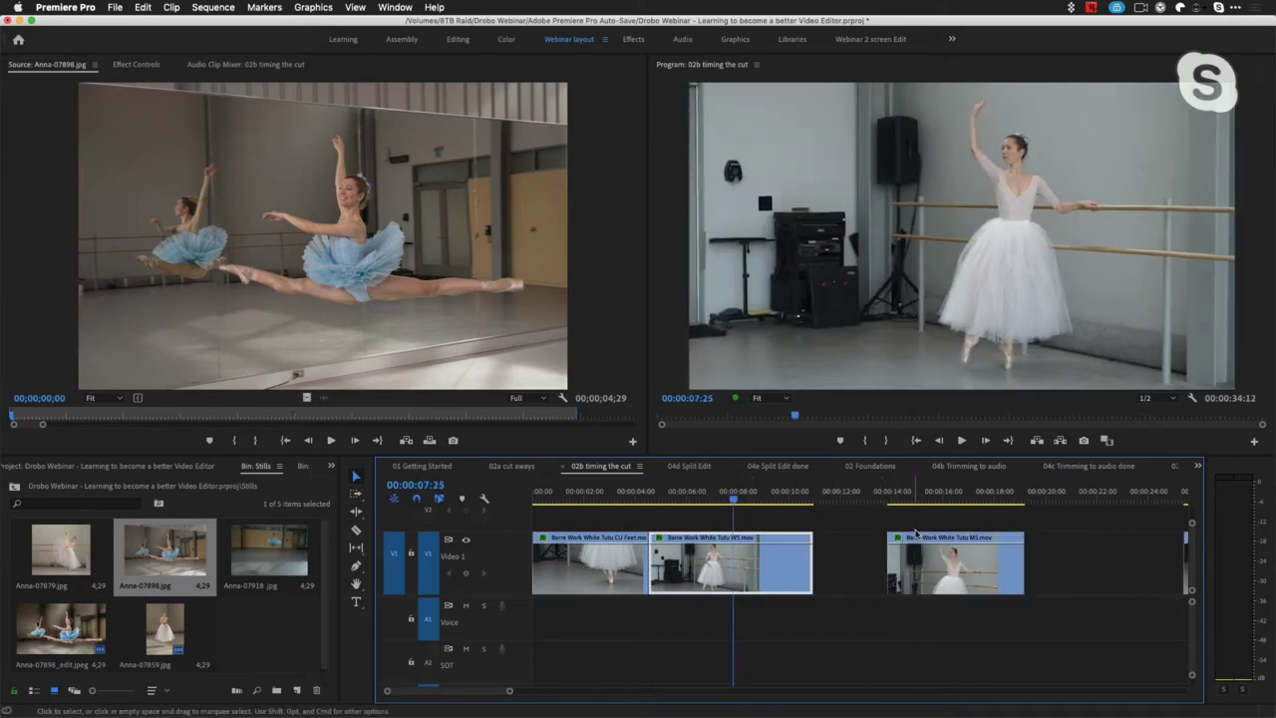
pyautogui.moveTo(927, 541); pyautogui.dragTo(778, 541)
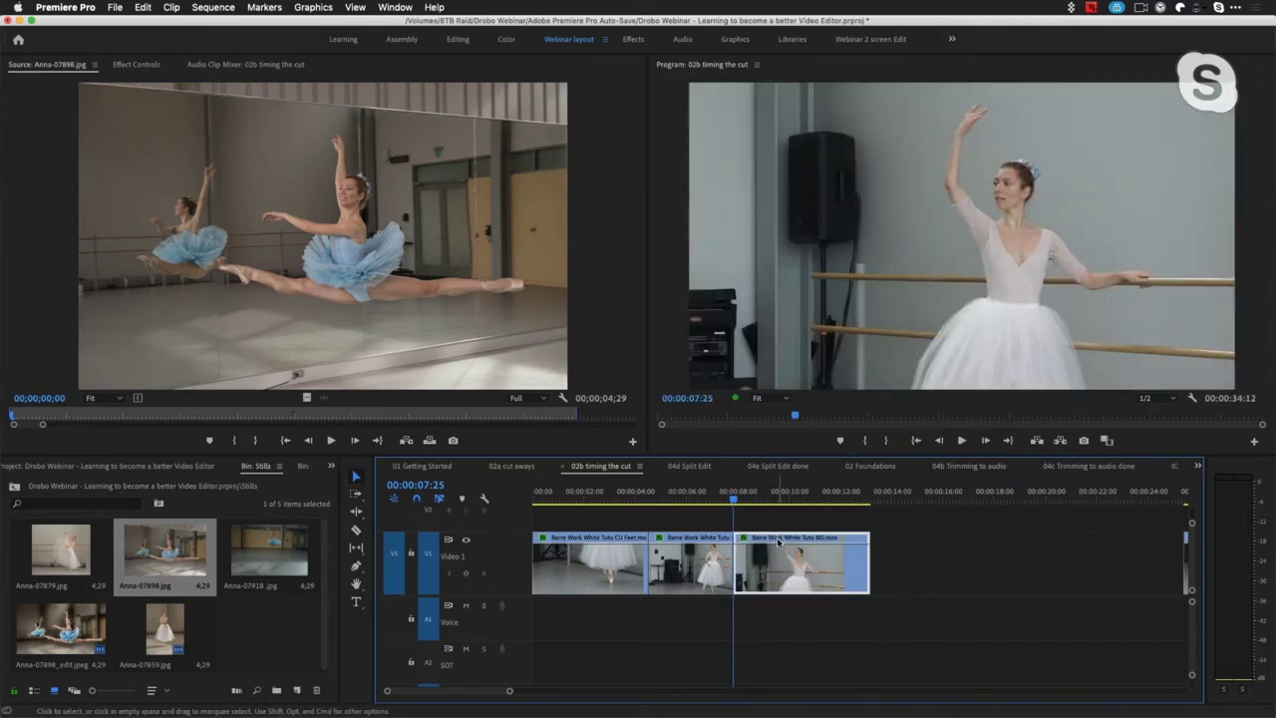
pyautogui.click(702, 503)
pyautogui.press('space')
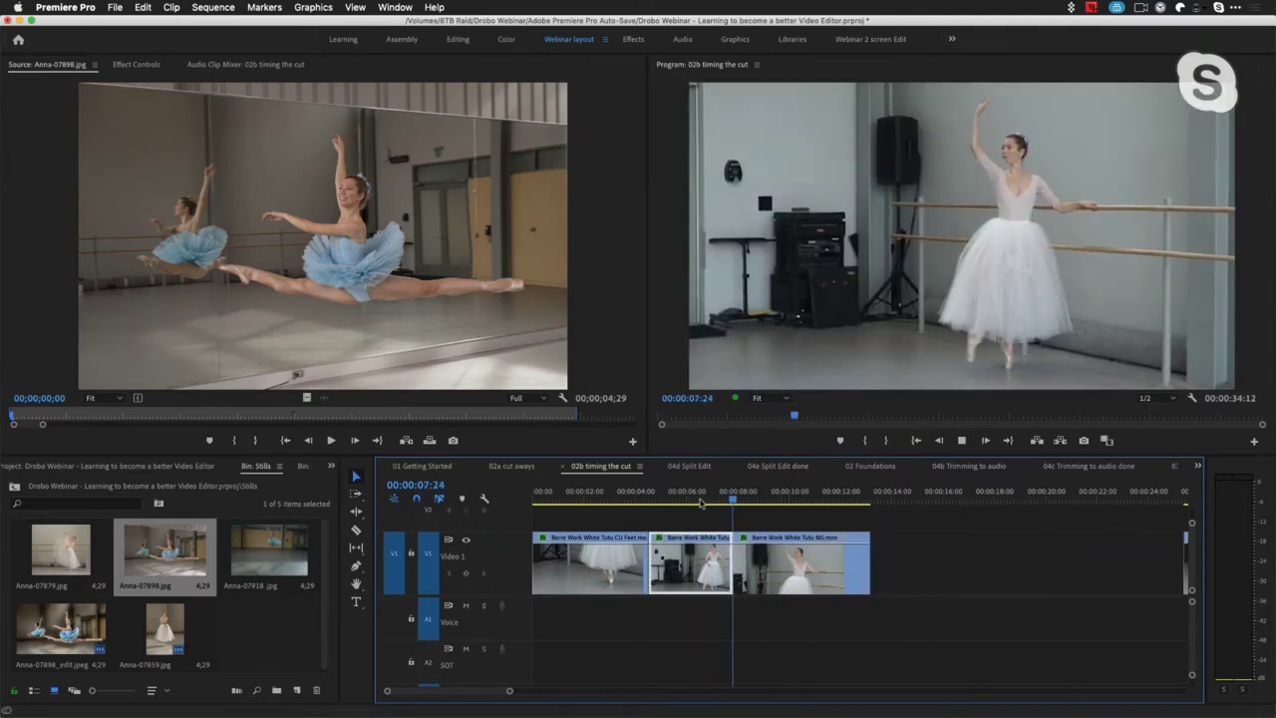
pyautogui.press('space')
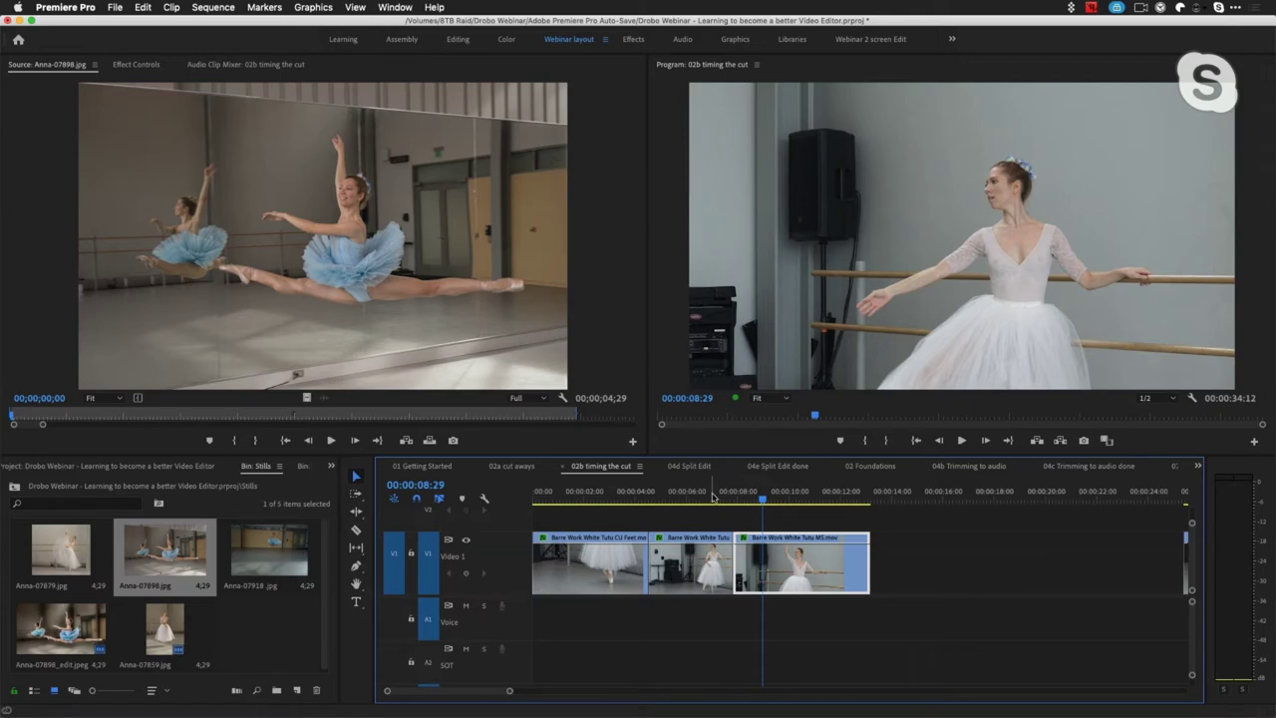
# Extend the medium shot's start by about one second and place the clip at 00:00:07:01 over the wide shot, during the arm's rise
pyautogui.moveTo(711, 497); pyautogui.dragTo(705, 502)
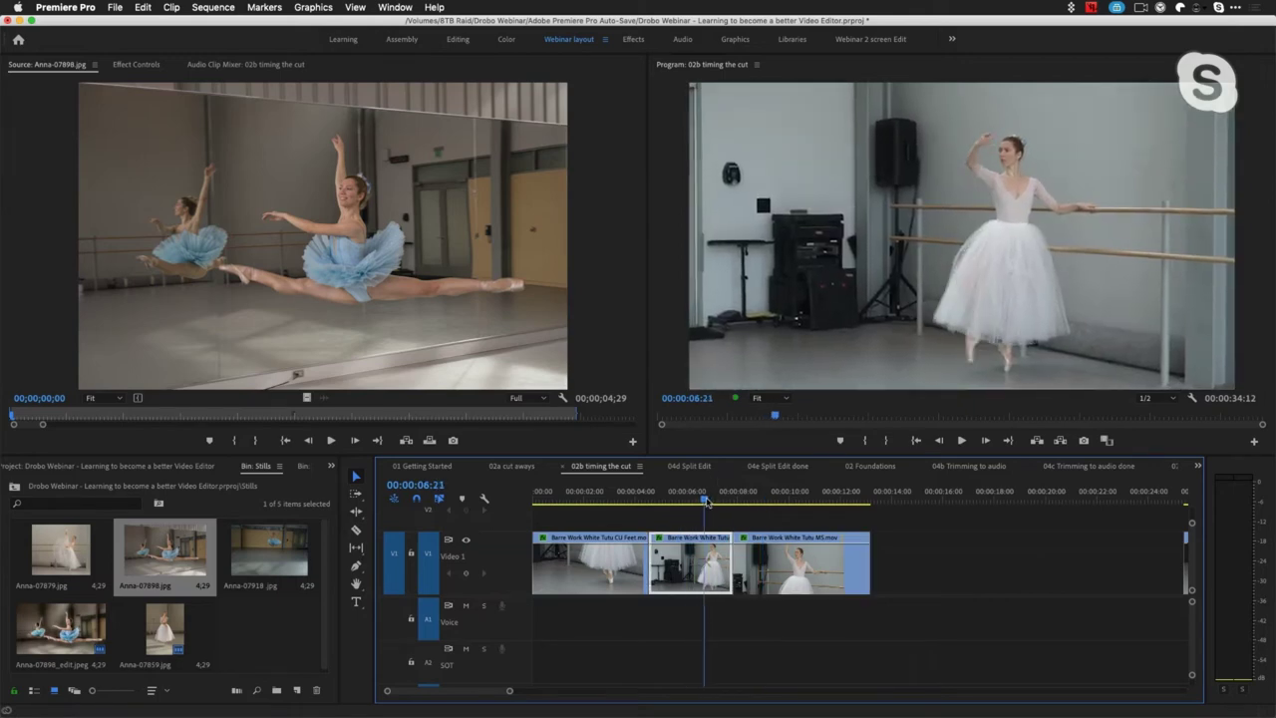
pyautogui.moveTo(705, 502); pyautogui.dragTo(712, 498)
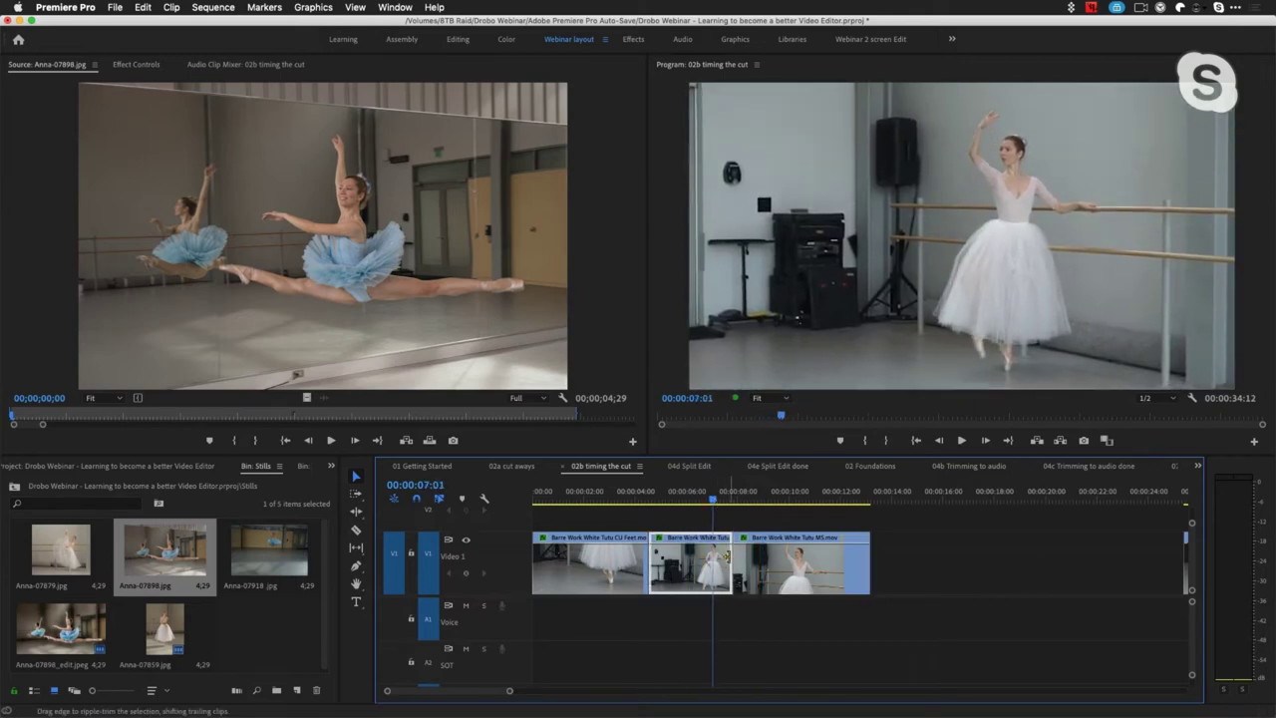
pyautogui.moveTo(754, 561)
pyautogui.mouseDown()
pyautogui.moveTo(862, 574)
pyautogui.moveTo(823, 564)
pyautogui.moveTo(805, 568)
pyautogui.moveTo(853, 578)
pyautogui.moveTo(763, 578)
pyautogui.mouseUp()
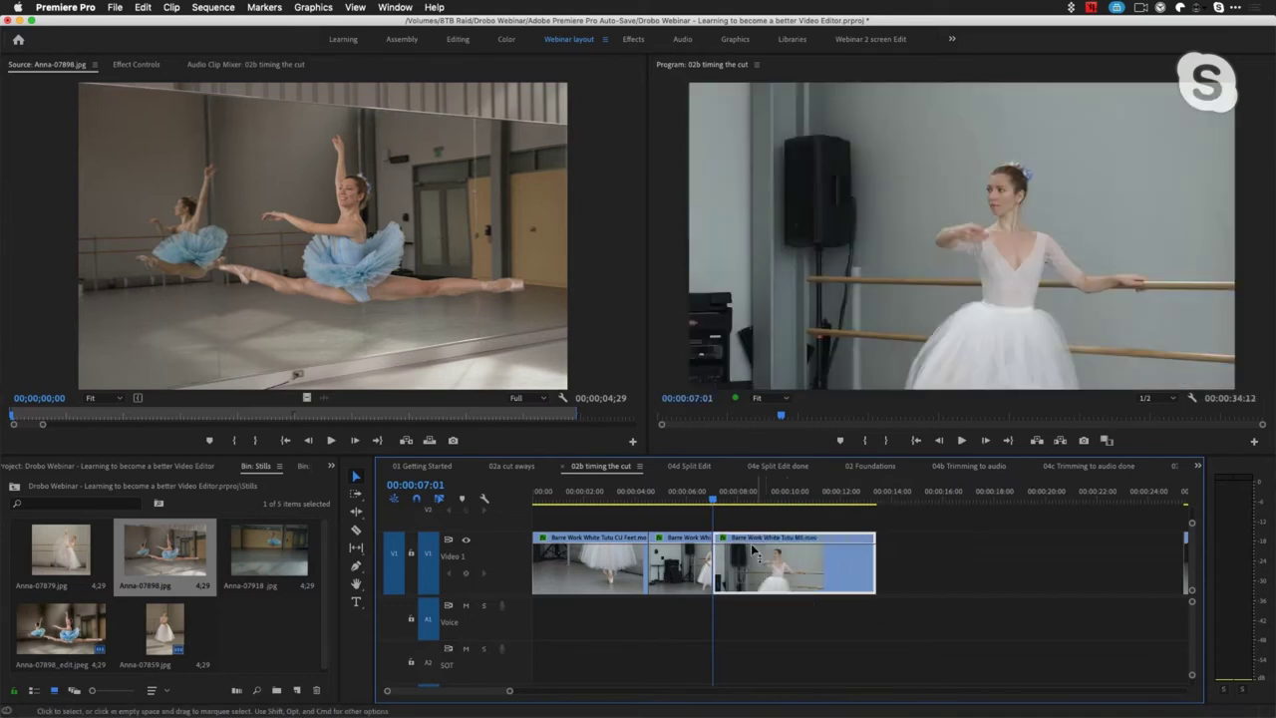
# Play across the revised wide-to-medium cut and check the arm position on the frames around 00:00:07:00
pyautogui.click(694, 497)
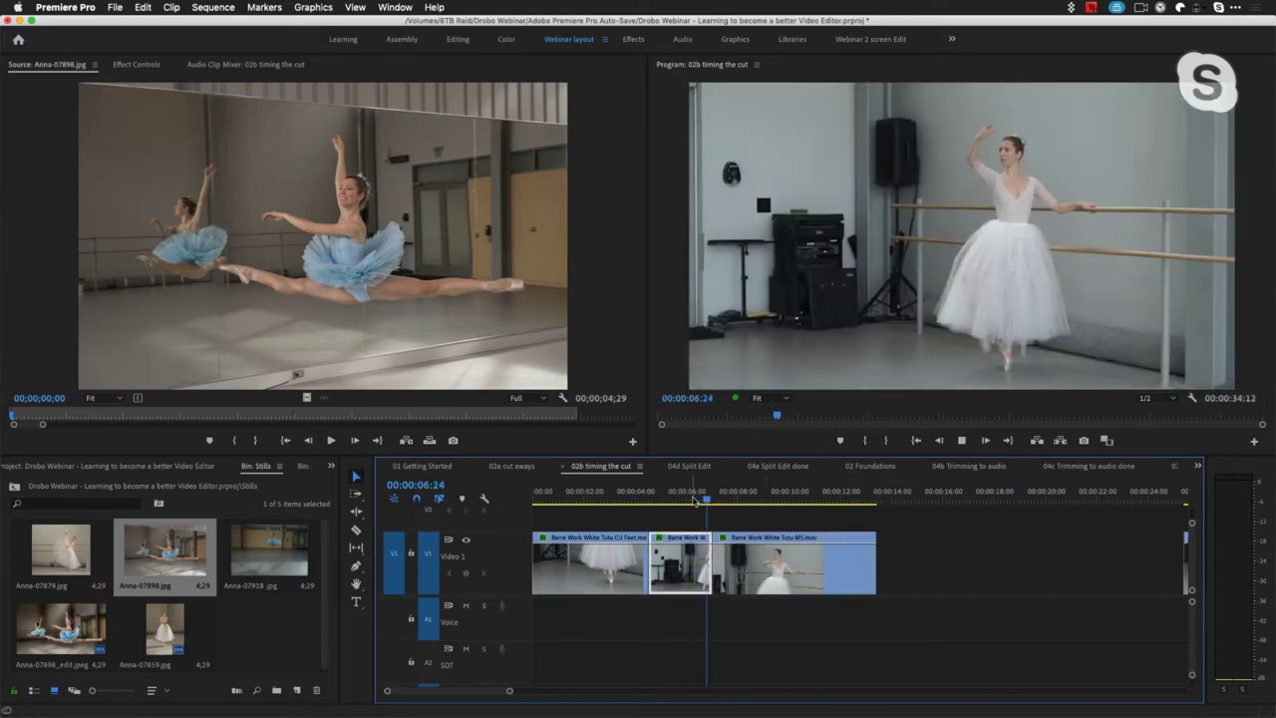
pyautogui.click(739, 538)
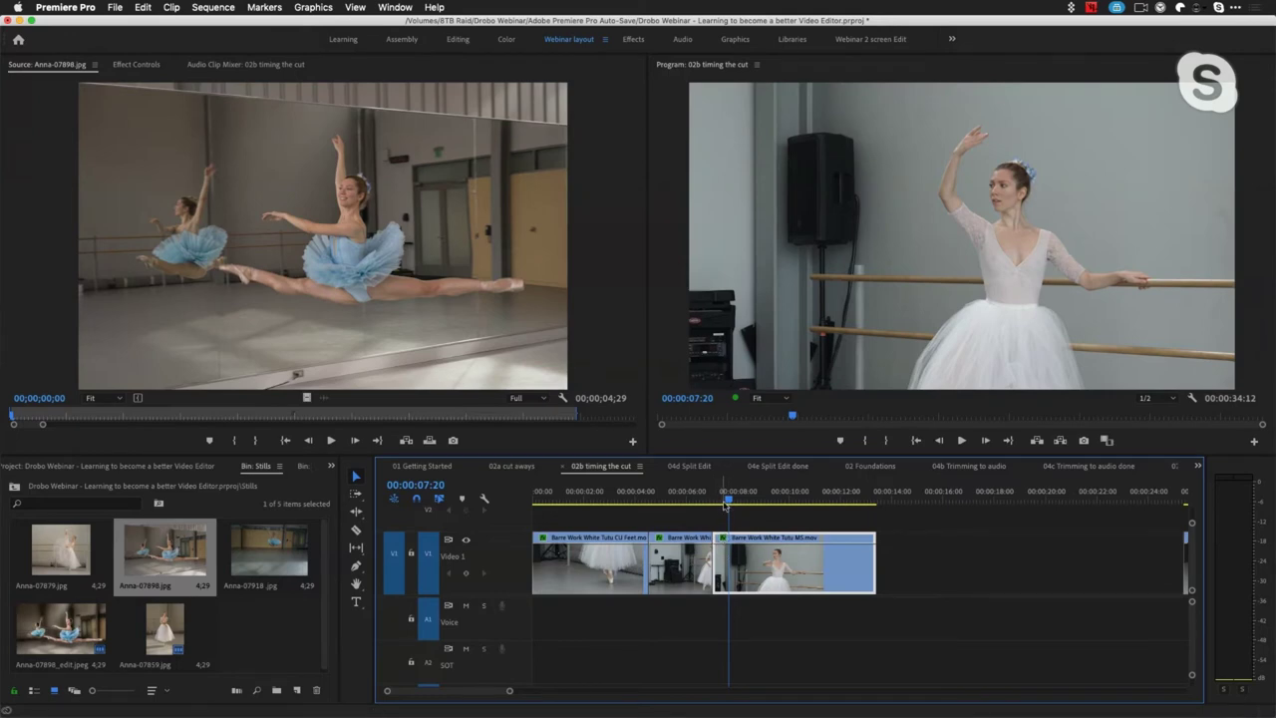
pyautogui.moveTo(728, 504); pyautogui.dragTo(712, 505)
pyautogui.press('Right')
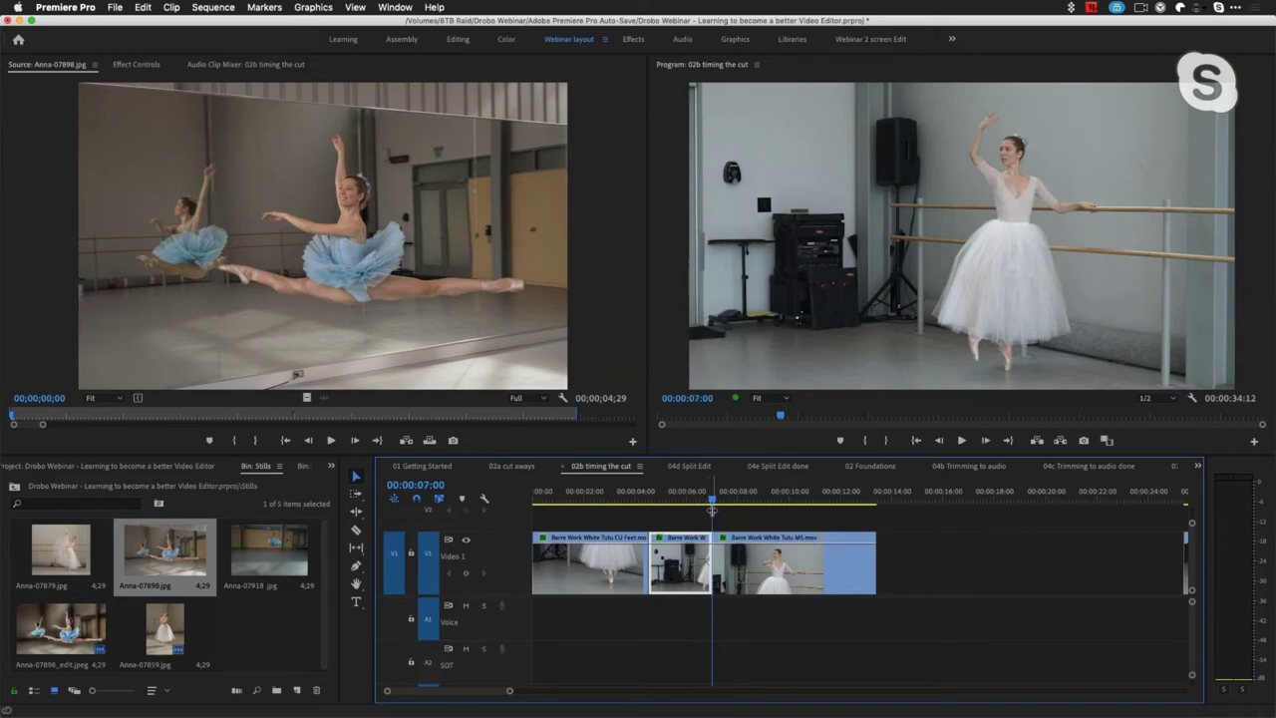
# Ripple-trim the start of the Barre Work White Tutu MS clip by about 29 frames and check the frames around its cut from the wide shot
pyautogui.moveTo(706, 505); pyautogui.dragTo(738, 506)
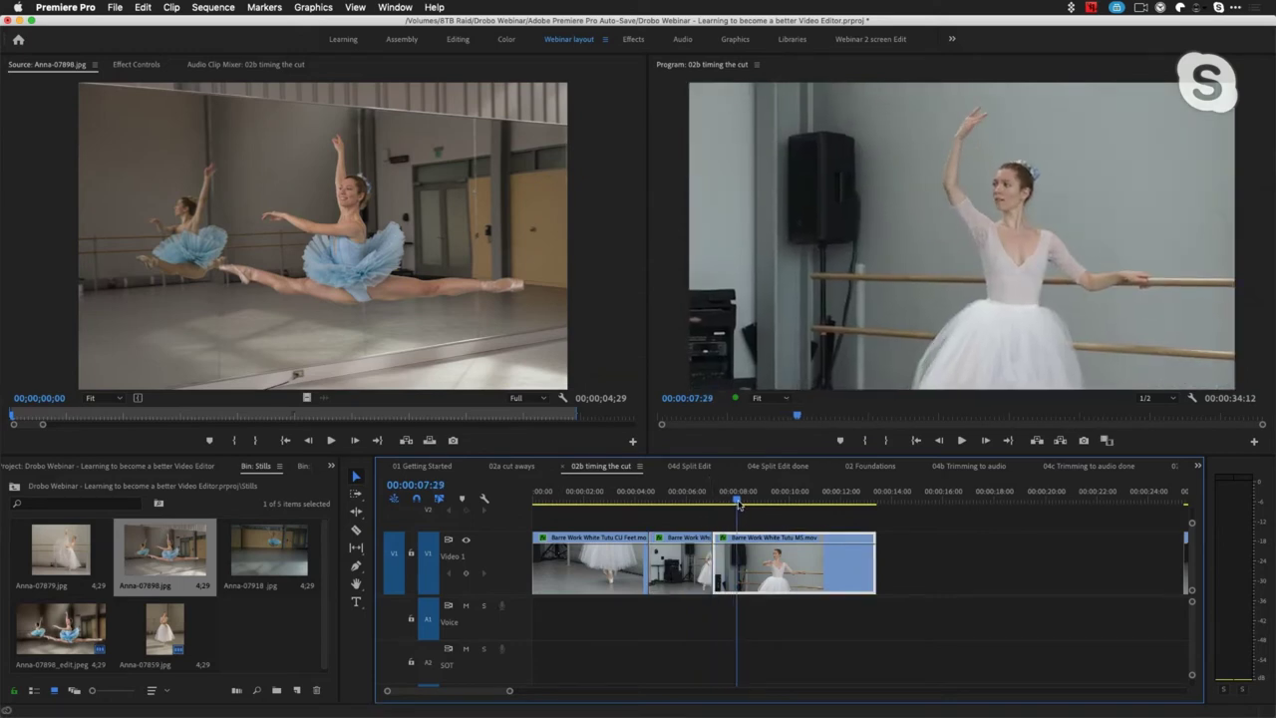
pyautogui.moveTo(715, 558); pyautogui.dragTo(729, 558)
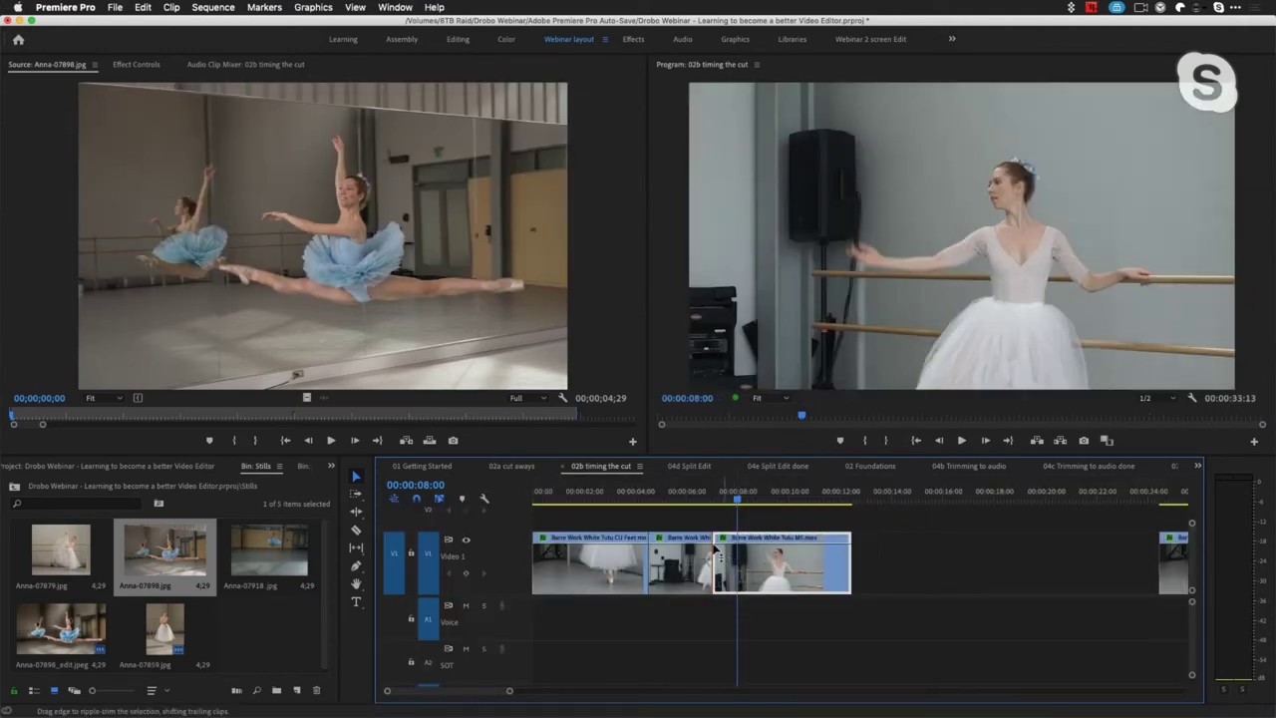
pyautogui.press('Up')
pyautogui.press('Right')
pyautogui.press('Left')
pyautogui.press('Right')
# Ripple-trim about three frames from the wide-to-medium cut near 00:00:07:01
pyautogui.click(710, 558)
pyautogui.moveTo(706, 551); pyautogui.dragTo(707, 551)
pyautogui.press('=')
pyautogui.press('=')
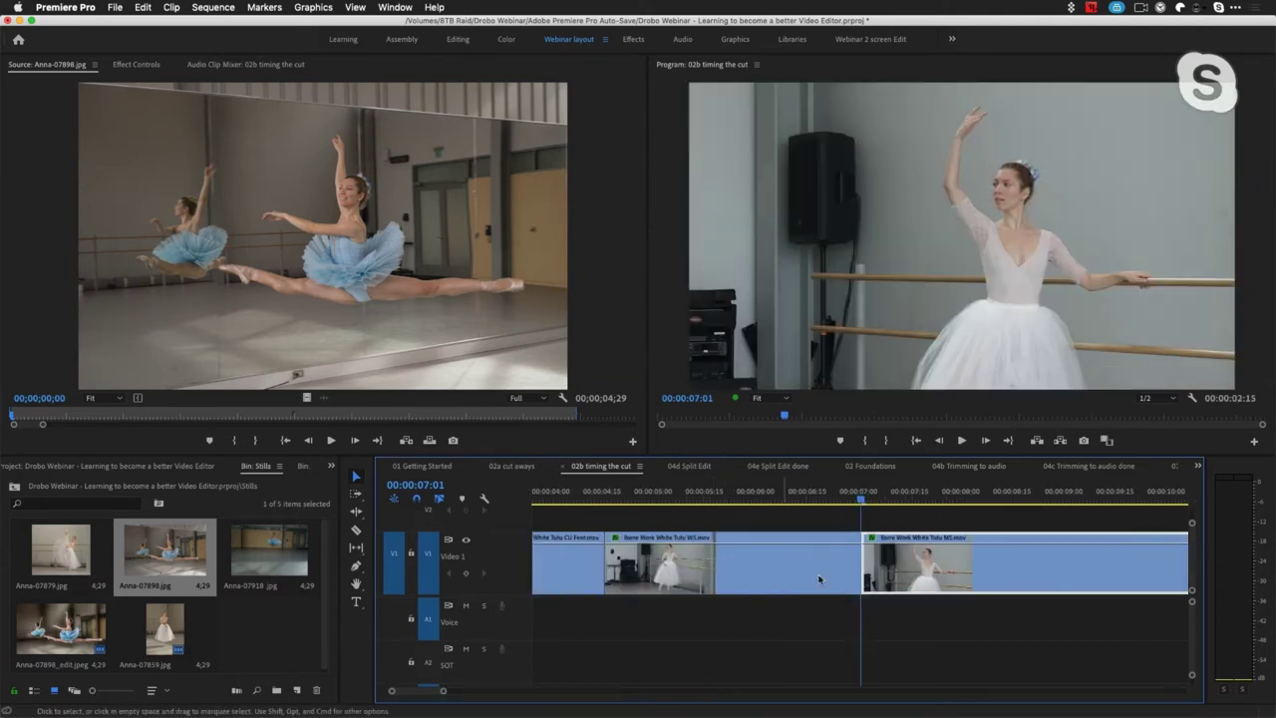
pyautogui.moveTo(861, 554); pyautogui.dragTo(845, 554)
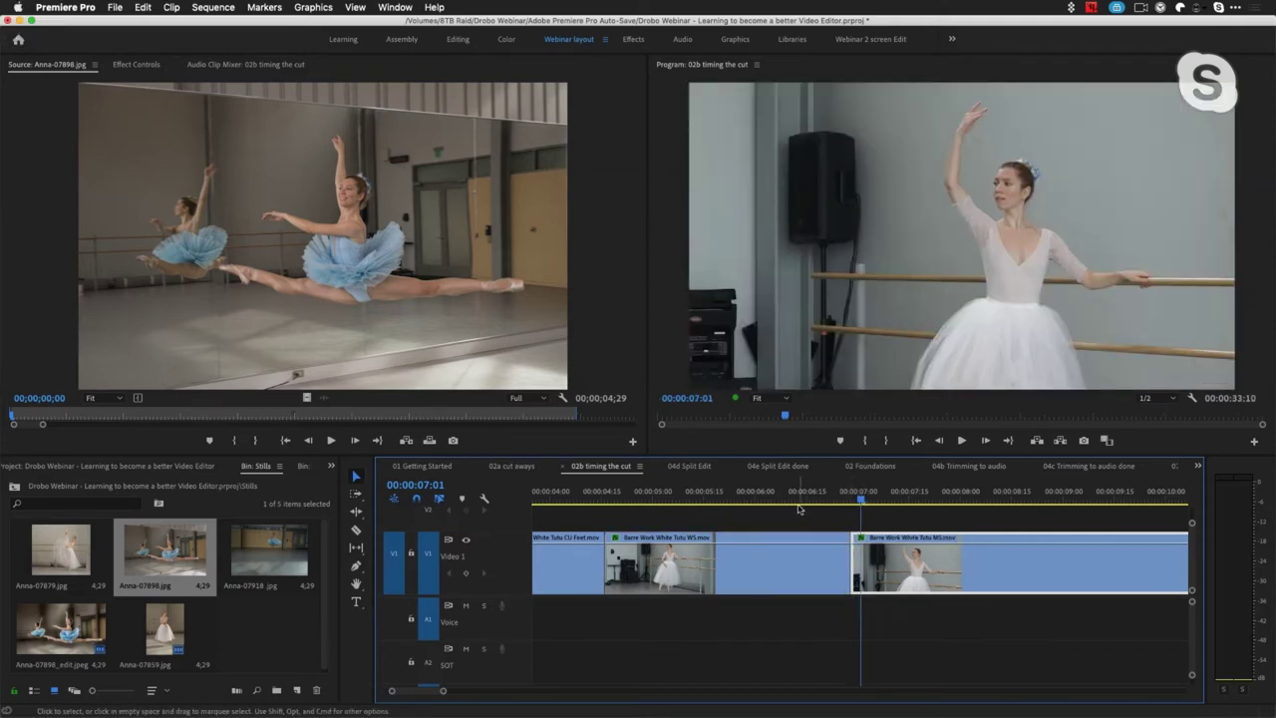
# Compare the raised-arm position frame by frame on both sides of the wide-to-medium cut
pyautogui.press('Left')
pyautogui.press('Left')
pyautogui.press('Left')
pyautogui.press('Left')
pyautogui.press('Right')
pyautogui.press('Right')
pyautogui.press('Left')
pyautogui.press('Left')
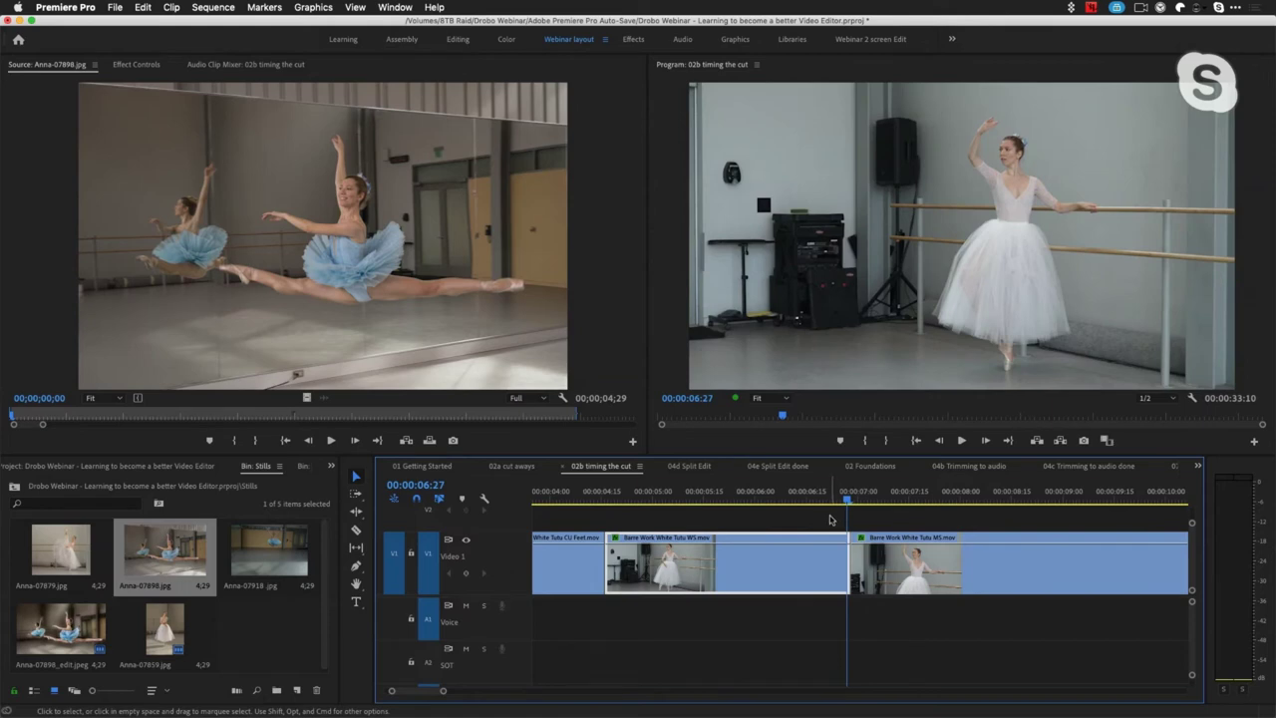
# Play from the start of the wide shot across the trimmed cut to about 00:00:07:29
pyautogui.press('-')
pyautogui.press('-')
pyautogui.press('-')
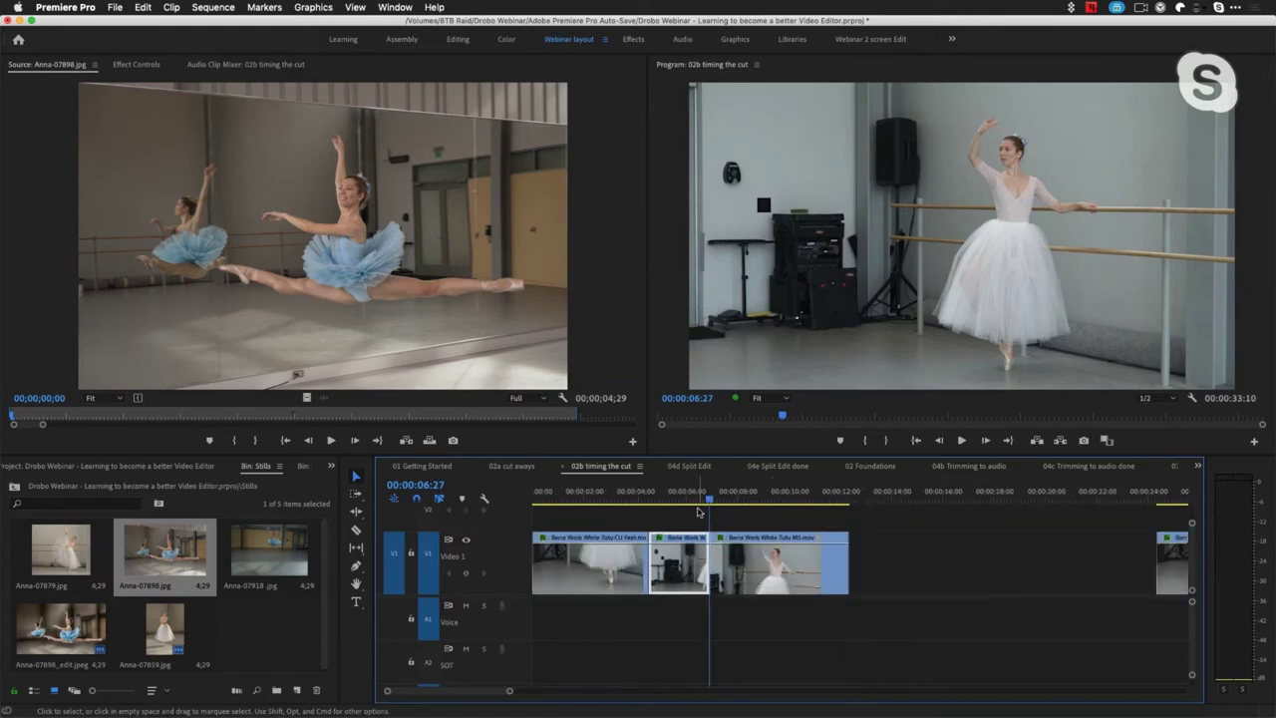
pyautogui.click(655, 497)
pyautogui.press('space')
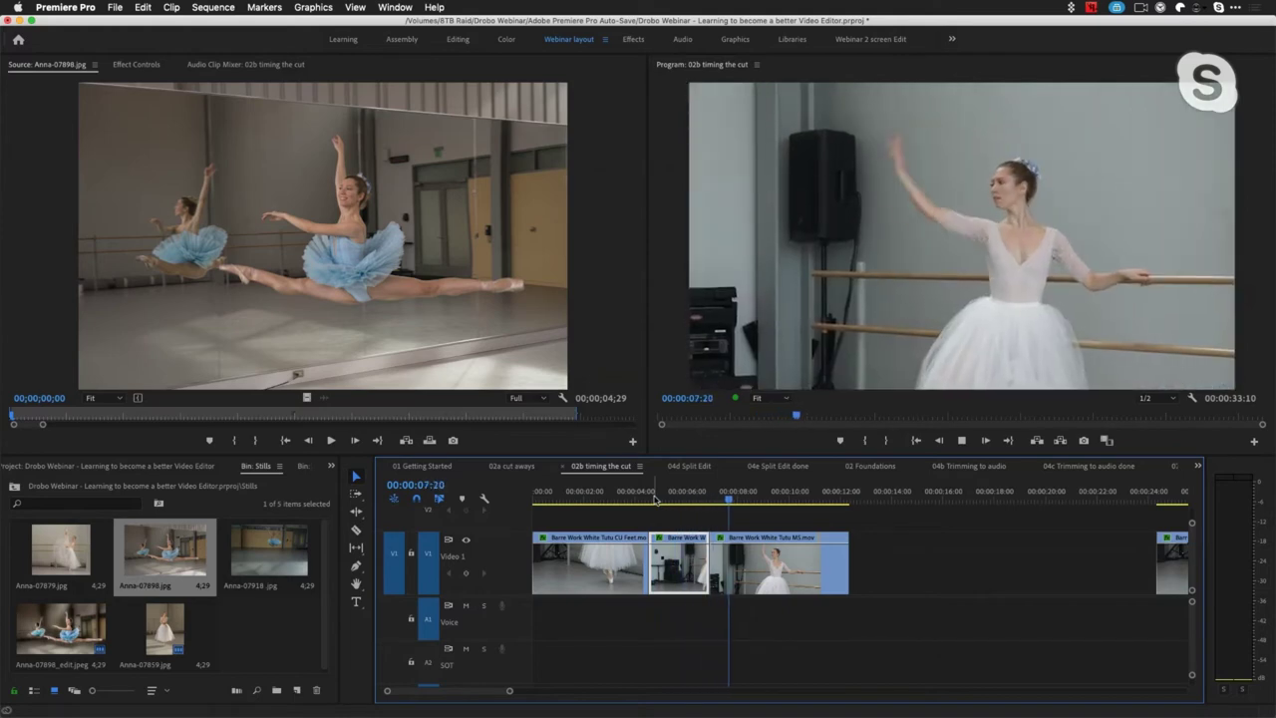
pyautogui.press('space')
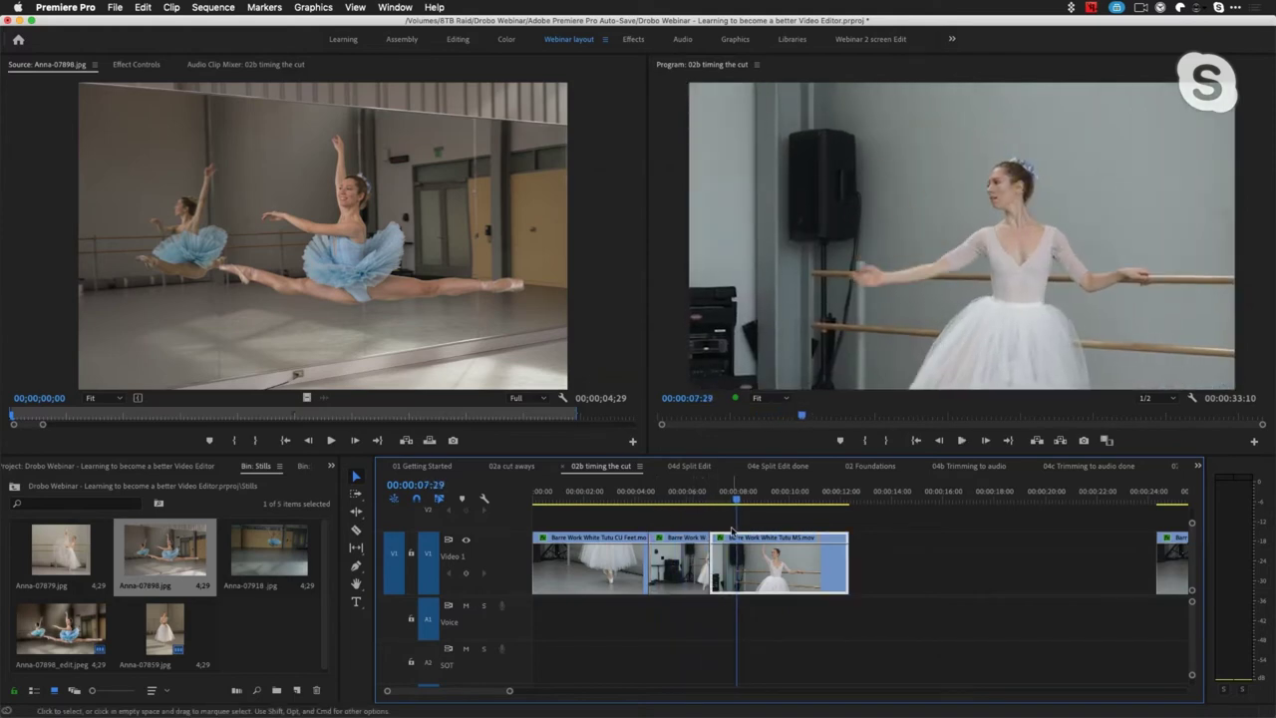
# Roll the wide-to-medium edit point back to about 00:00:06:15, while the dancer's arm is still rising
pyautogui.moveTo(737, 508); pyautogui.dragTo(702, 514)
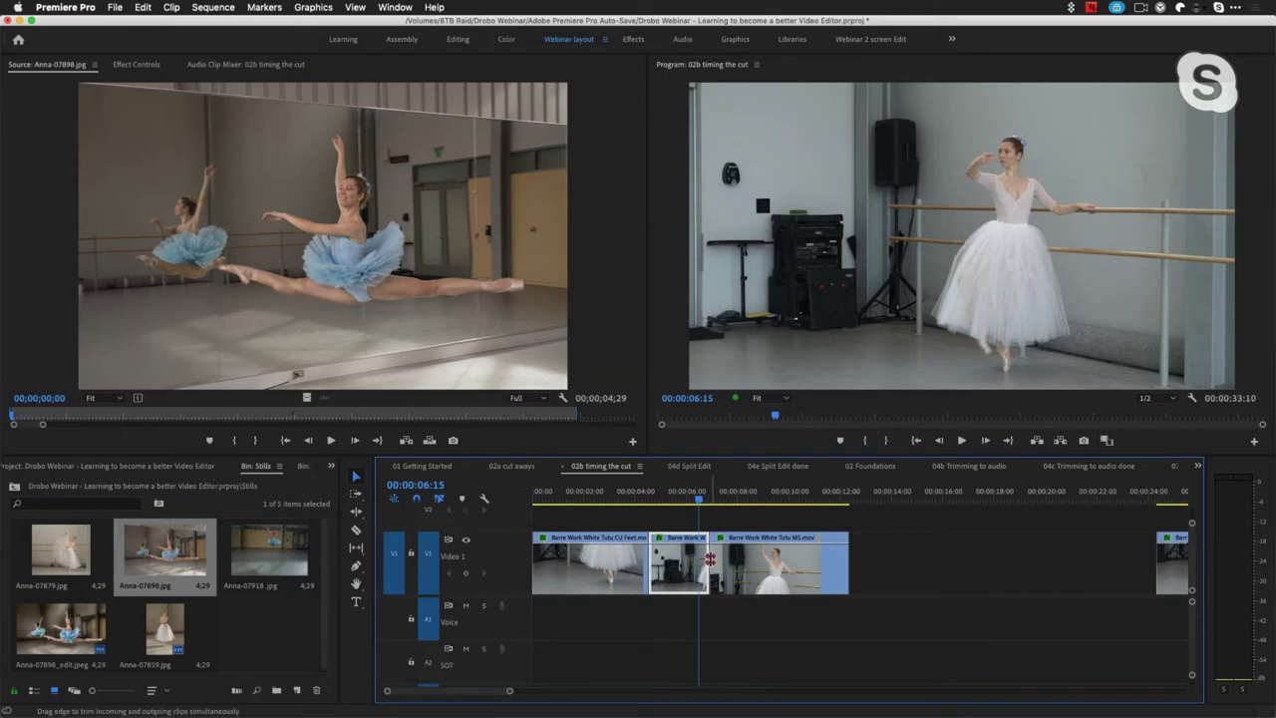
pyautogui.moveTo(708, 560); pyautogui.dragTo(710, 559)
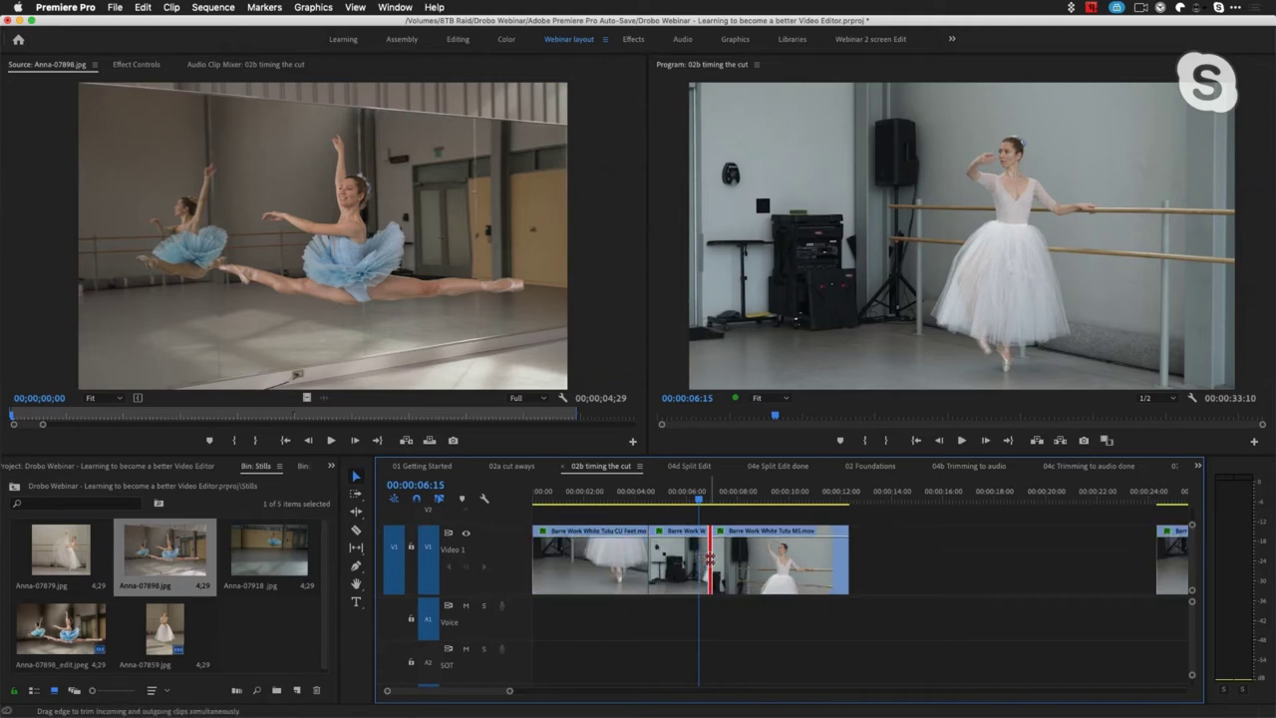
pyautogui.moveTo(710, 560); pyautogui.dragTo(698, 559)
# Play across the rolled wide-to-medium cut, first from within the wide shot and again from the close-up of the feet
pyautogui.click(685, 500)
pyautogui.moveTo(686, 500)
pyautogui.mouseDown()
pyautogui.moveTo(703, 499)
pyautogui.moveTo(675, 501)
pyautogui.mouseUp()
pyautogui.press('space')
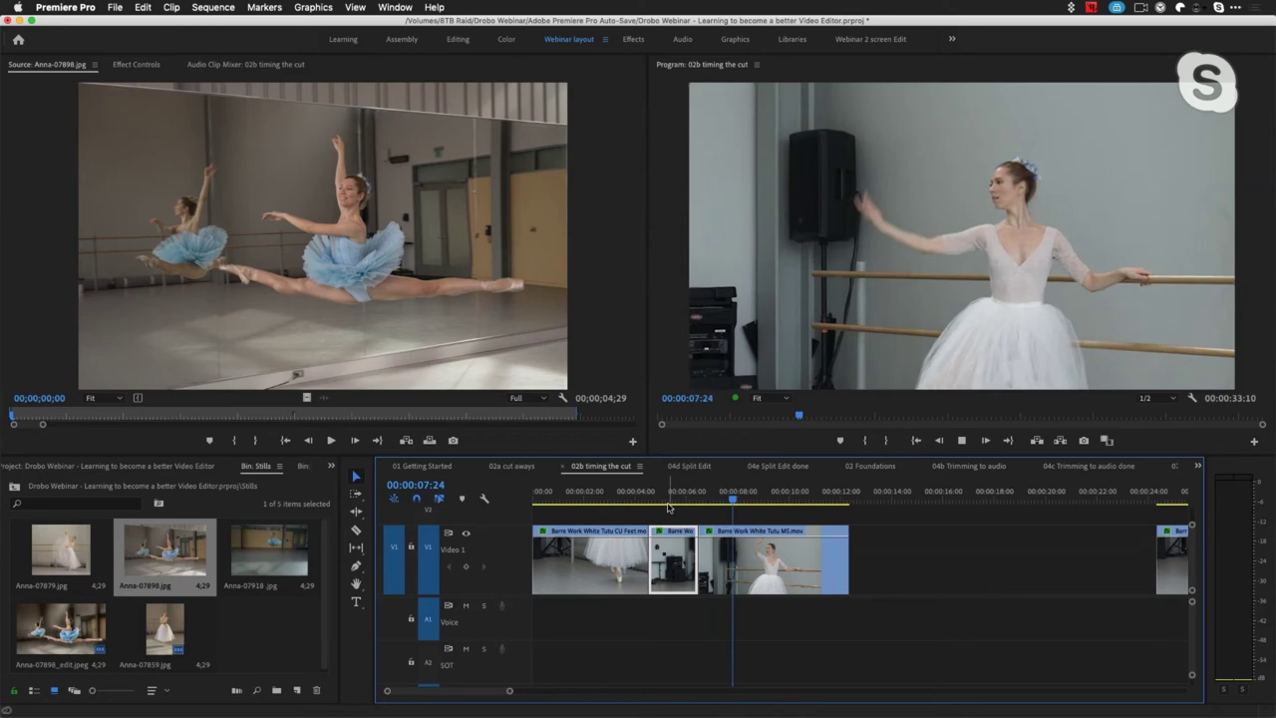
pyautogui.press('space')
pyautogui.click(613, 498)
pyautogui.press('space')
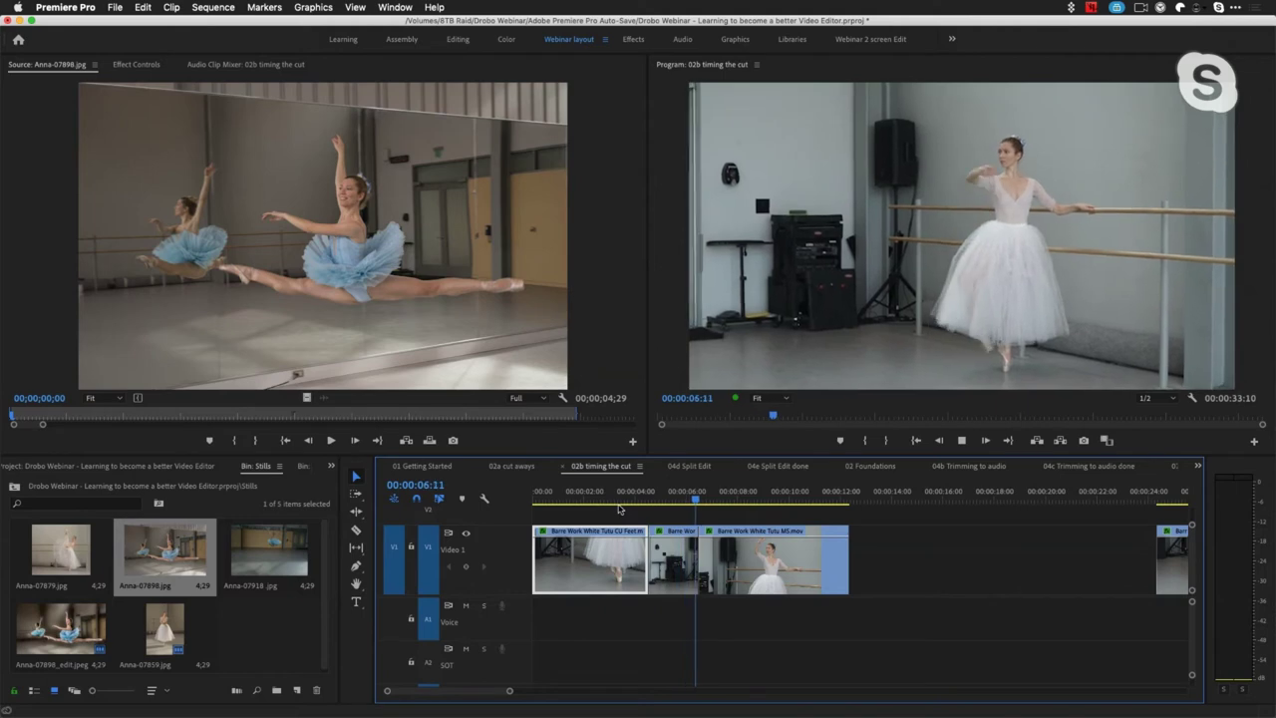
pyautogui.press('space')
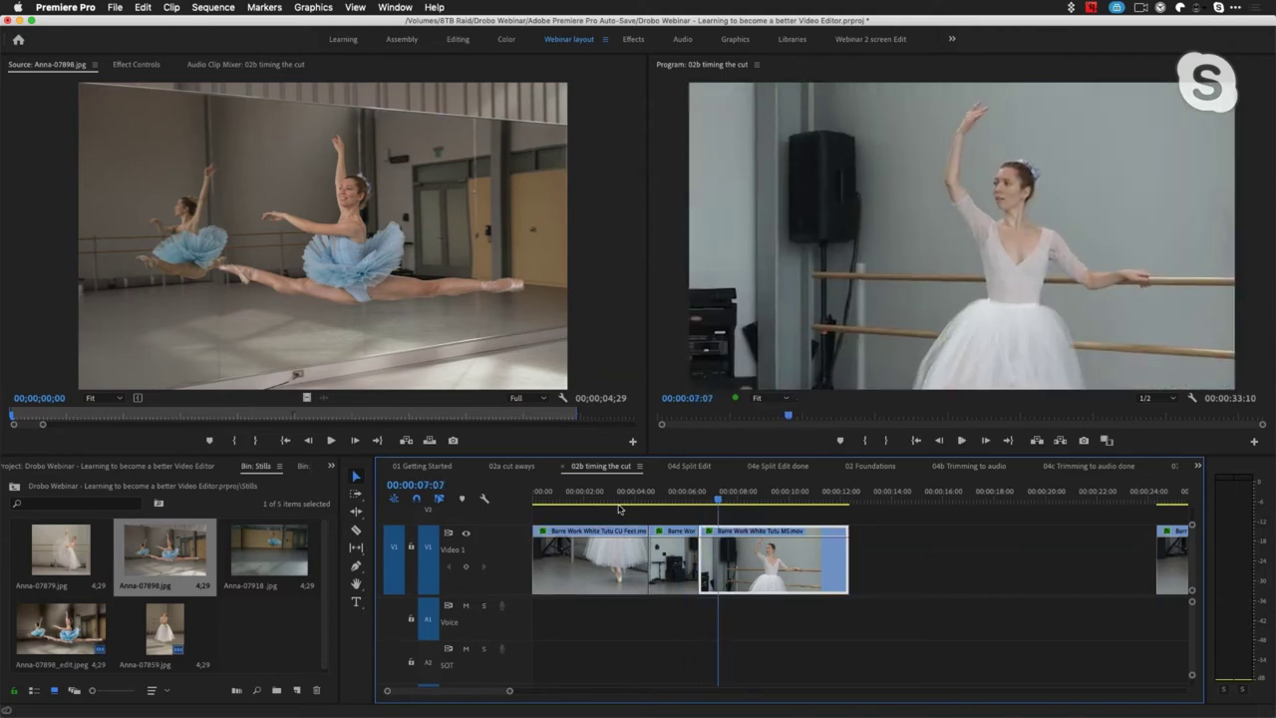
# Play the close-up, wide and medium shots through in sequence to about 00:00:09:05
pyautogui.press('-')
pyautogui.press('-')
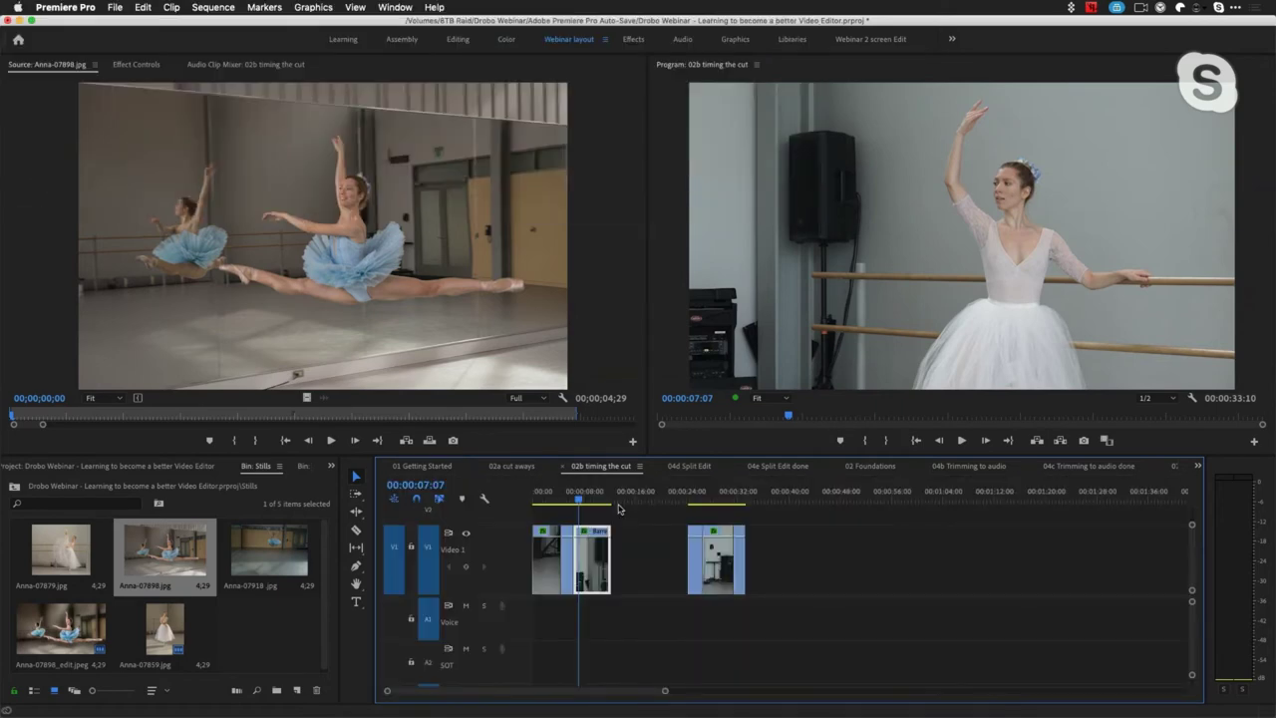
pyautogui.press('=')
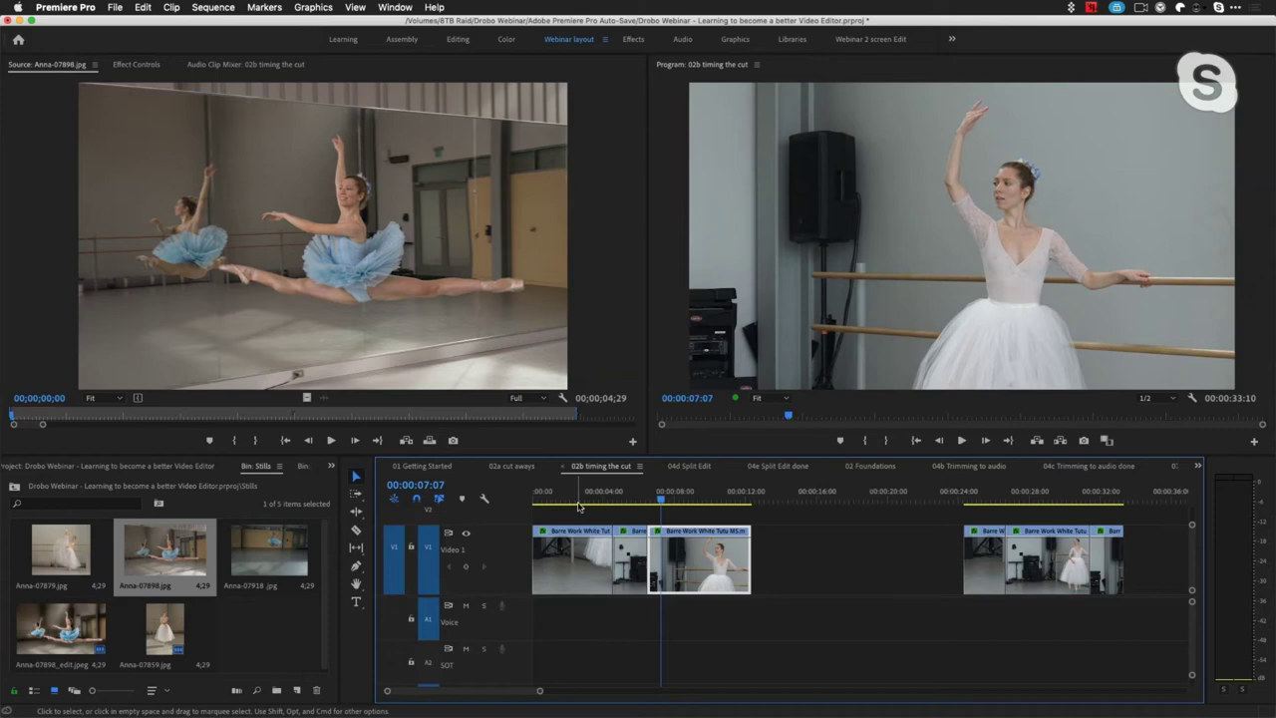
pyautogui.click(578, 507)
pyautogui.press('space')
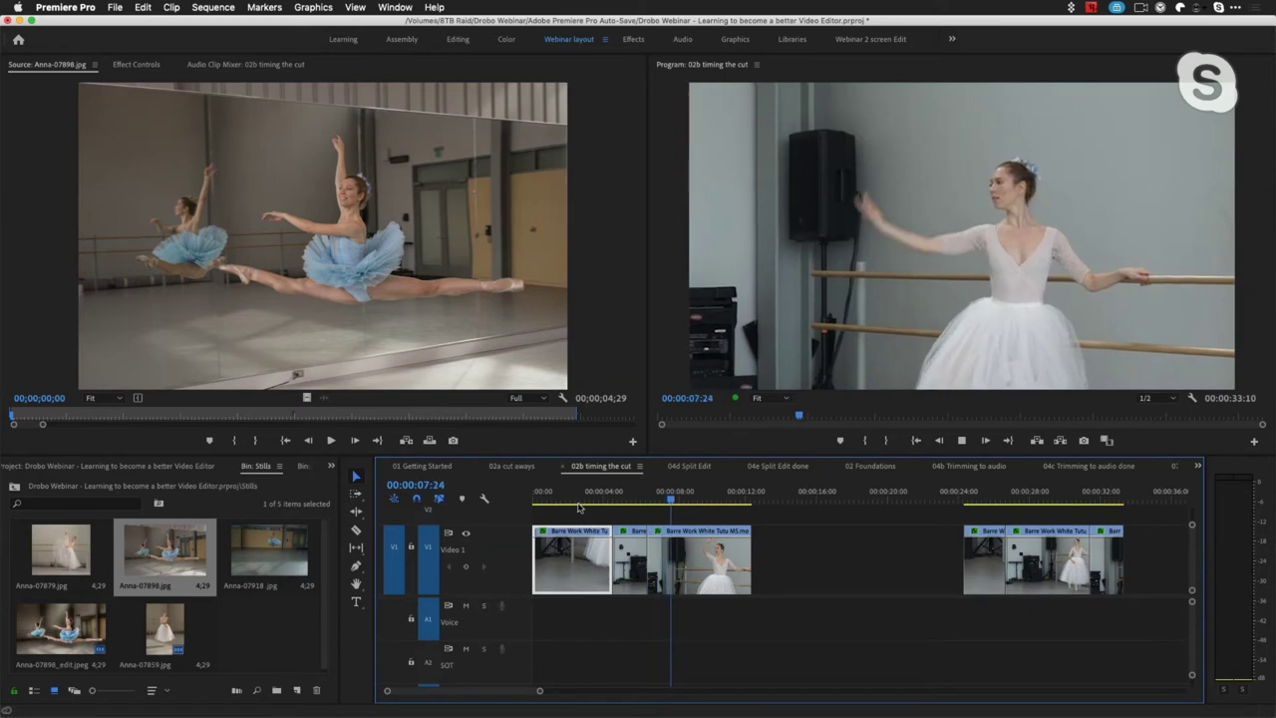
pyautogui.press('space')
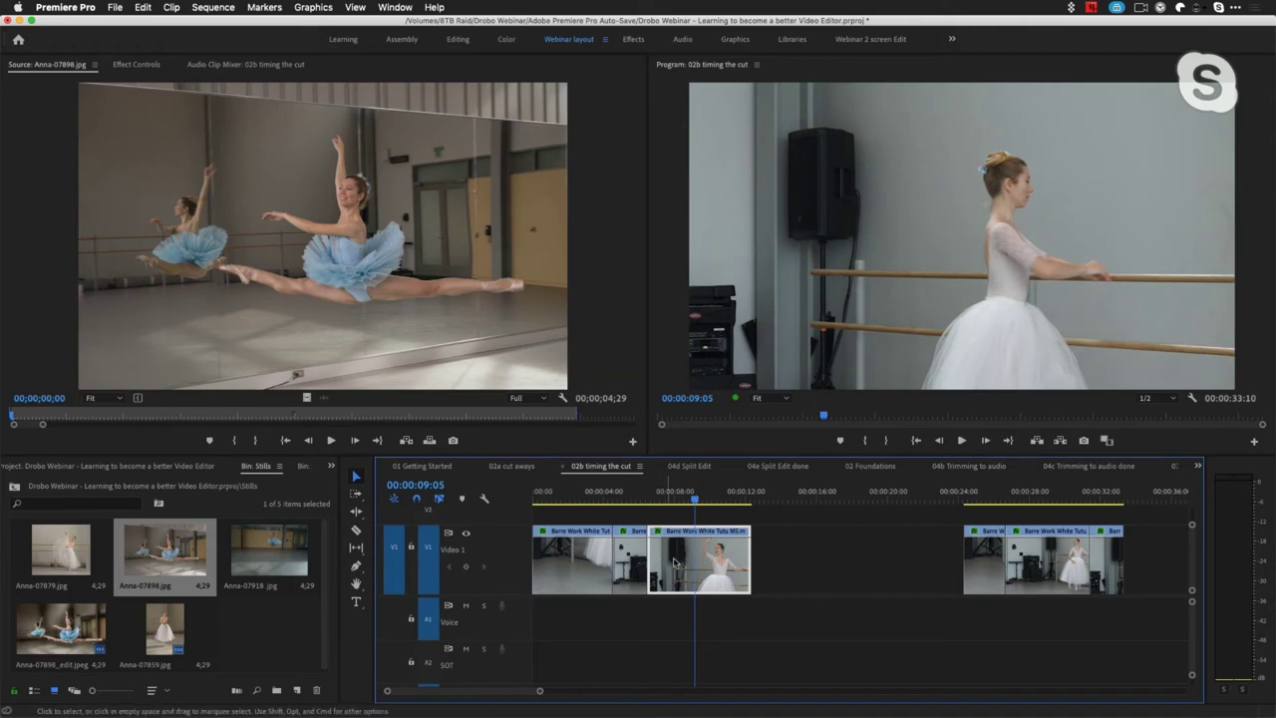
# Move the medium shot away from the wide shot and trim its start to 00:00:14:22, during the dancer's turn
pyautogui.moveTo(704, 562); pyautogui.dragTo(820, 566)
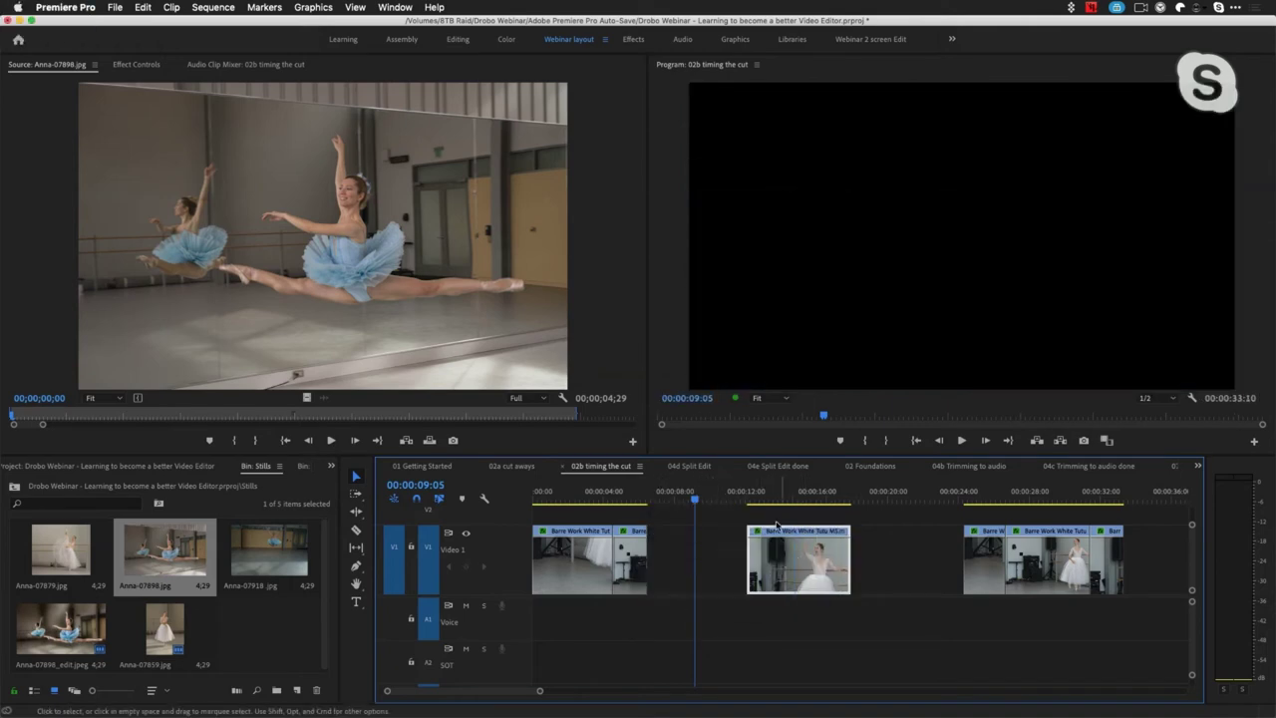
pyautogui.click(778, 493)
pyautogui.moveTo(778, 499); pyautogui.dragTo(793, 502)
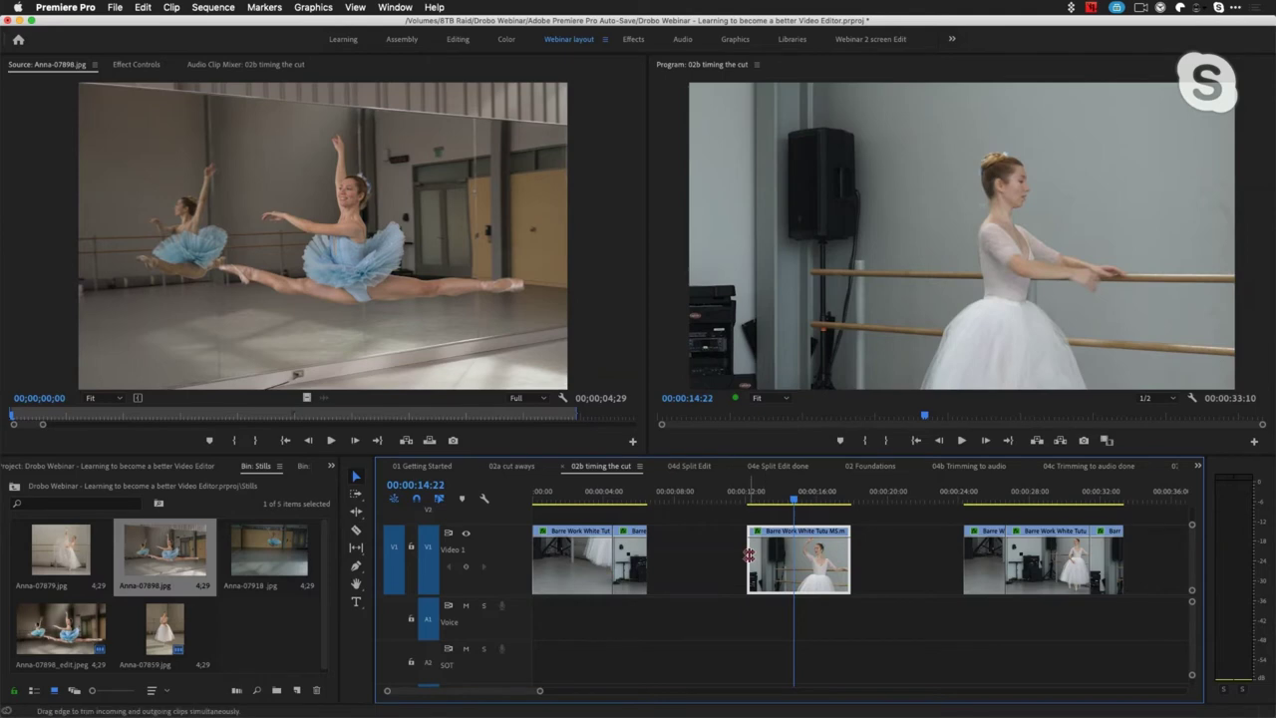
pyautogui.moveTo(749, 555); pyautogui.dragTo(793, 555)
# Extend the wide shot's end to 00:00:09:23 and place the medium shot directly against it
pyautogui.click(639, 490)
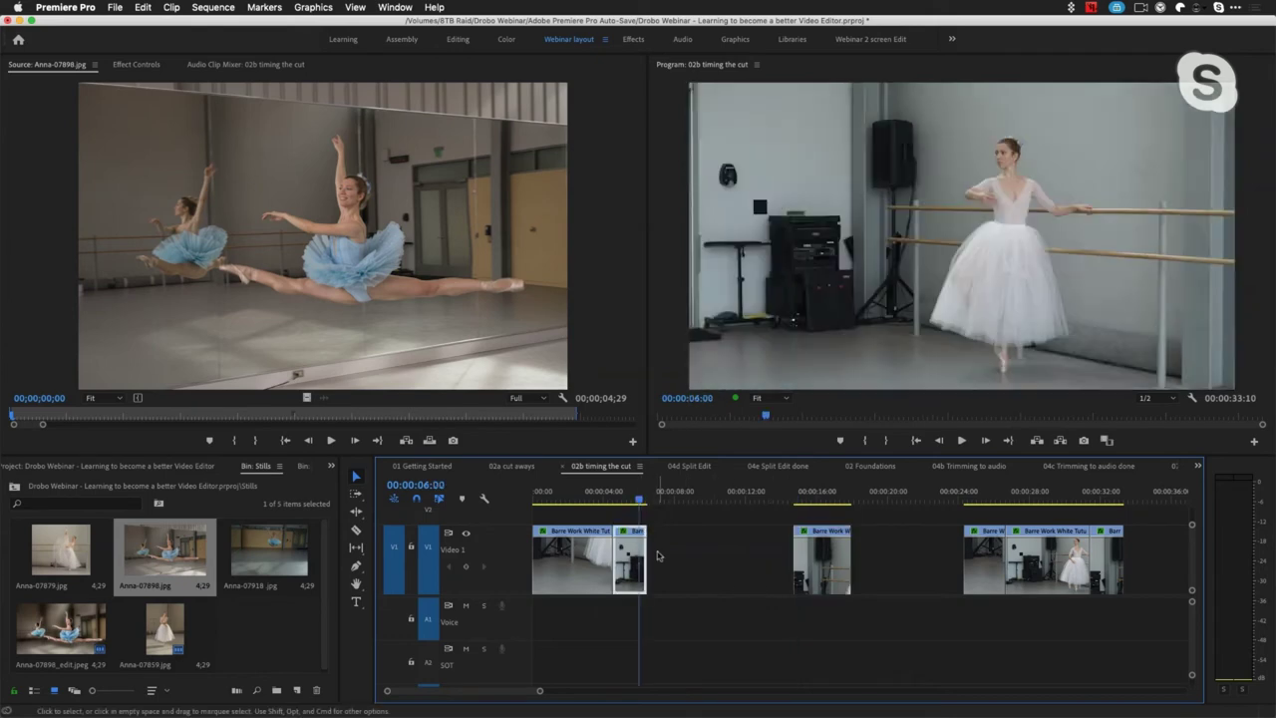
pyautogui.moveTo(646, 550); pyautogui.dragTo(705, 546)
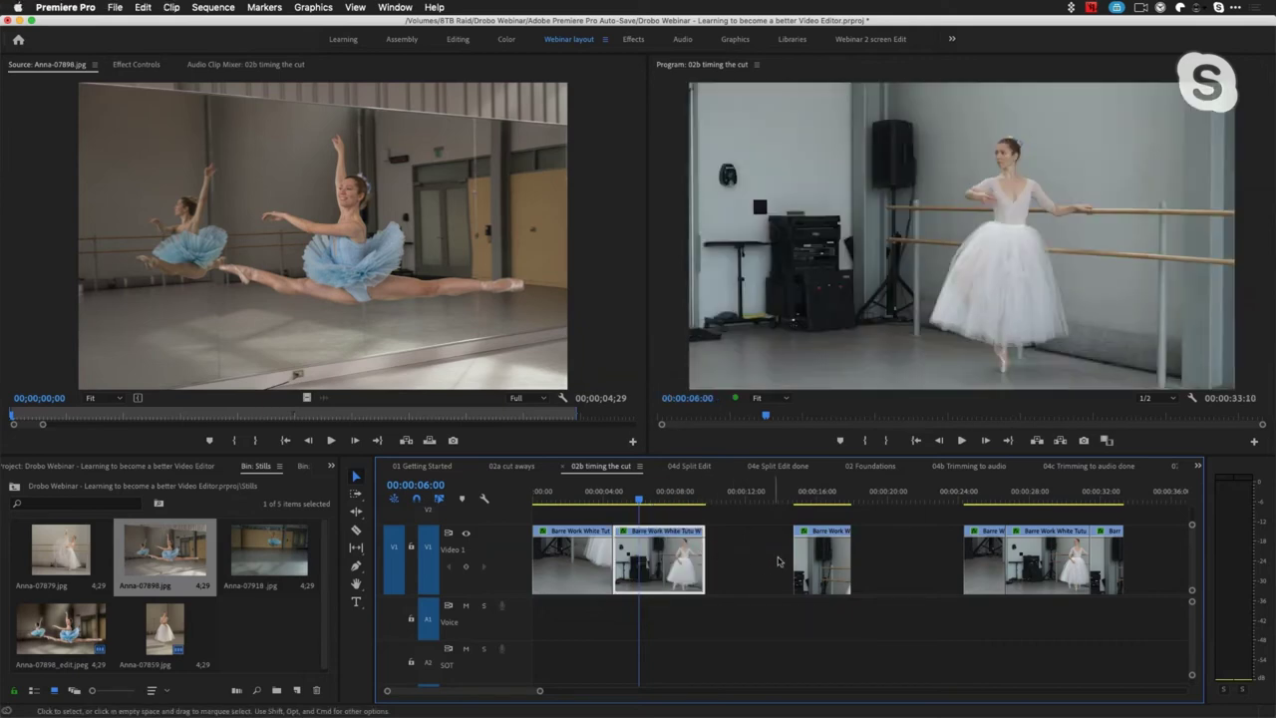
pyautogui.moveTo(825, 563); pyautogui.dragTo(738, 563)
# Play across the cut on the dancer's turn and compare her pose on frames 00:00:09:23 and 00:00:09:24
pyautogui.click(660, 499)
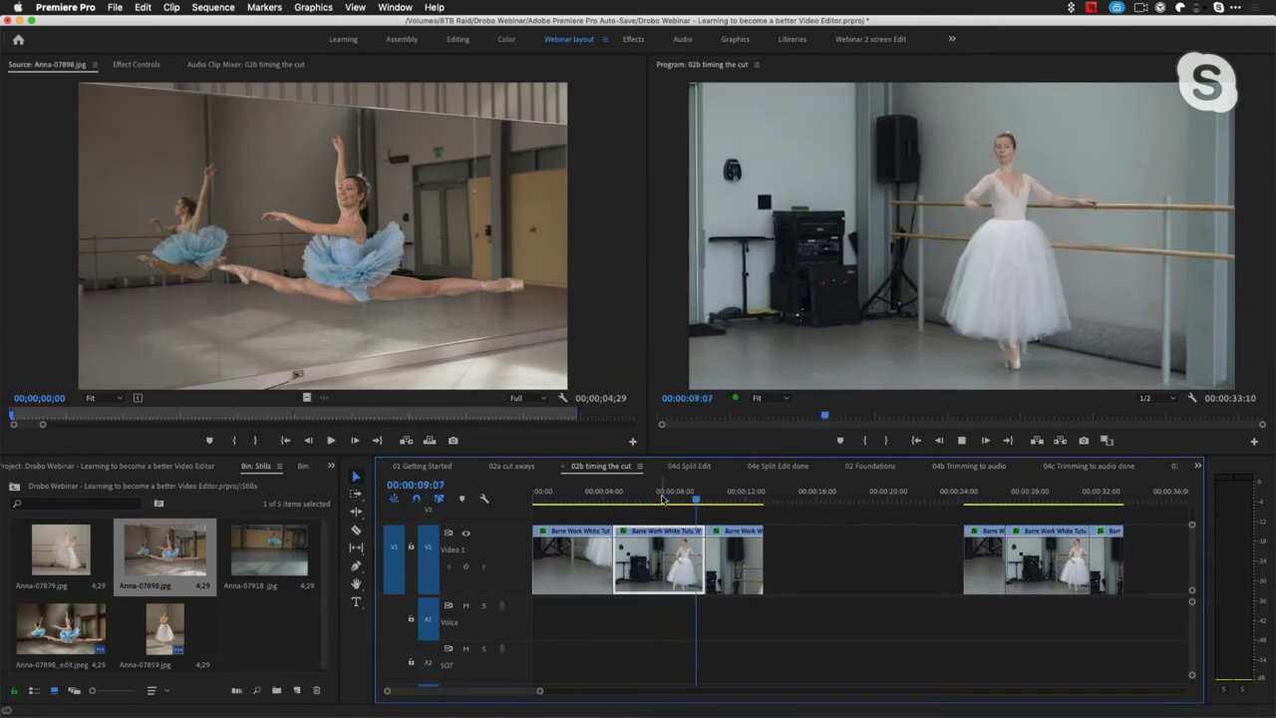
pyautogui.press('space')
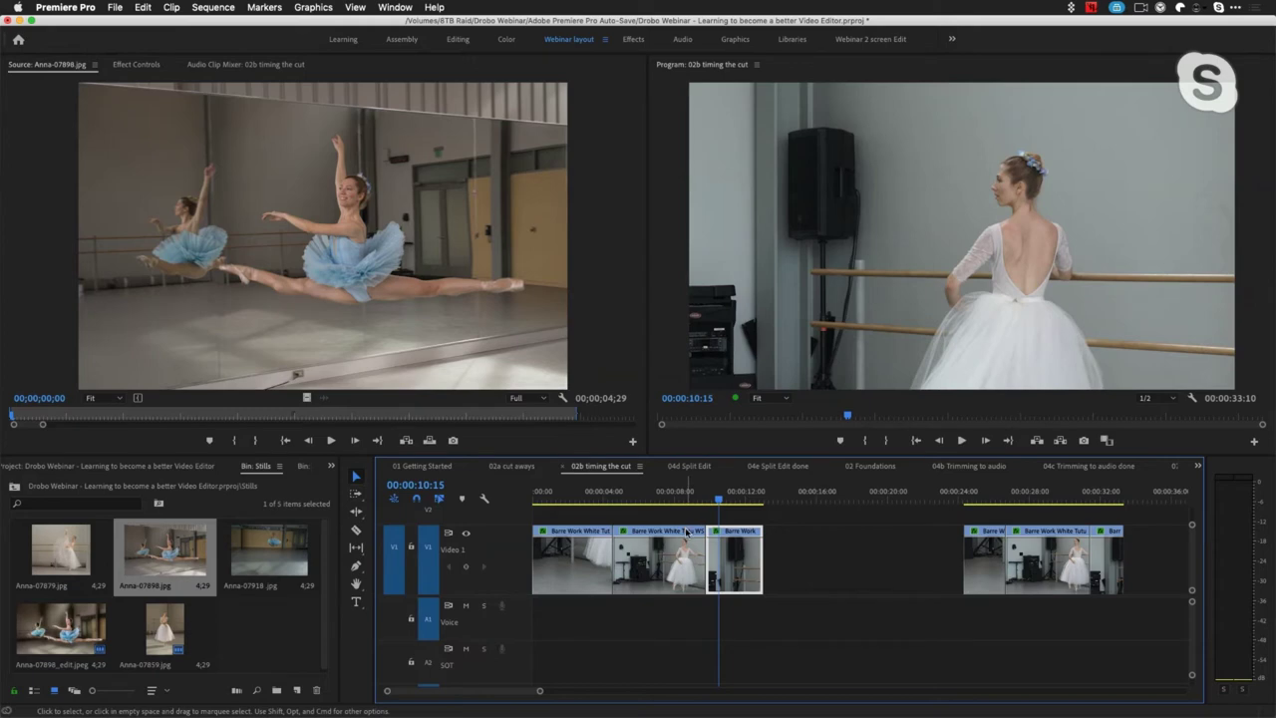
pyautogui.press('Up')
pyautogui.press('Left')
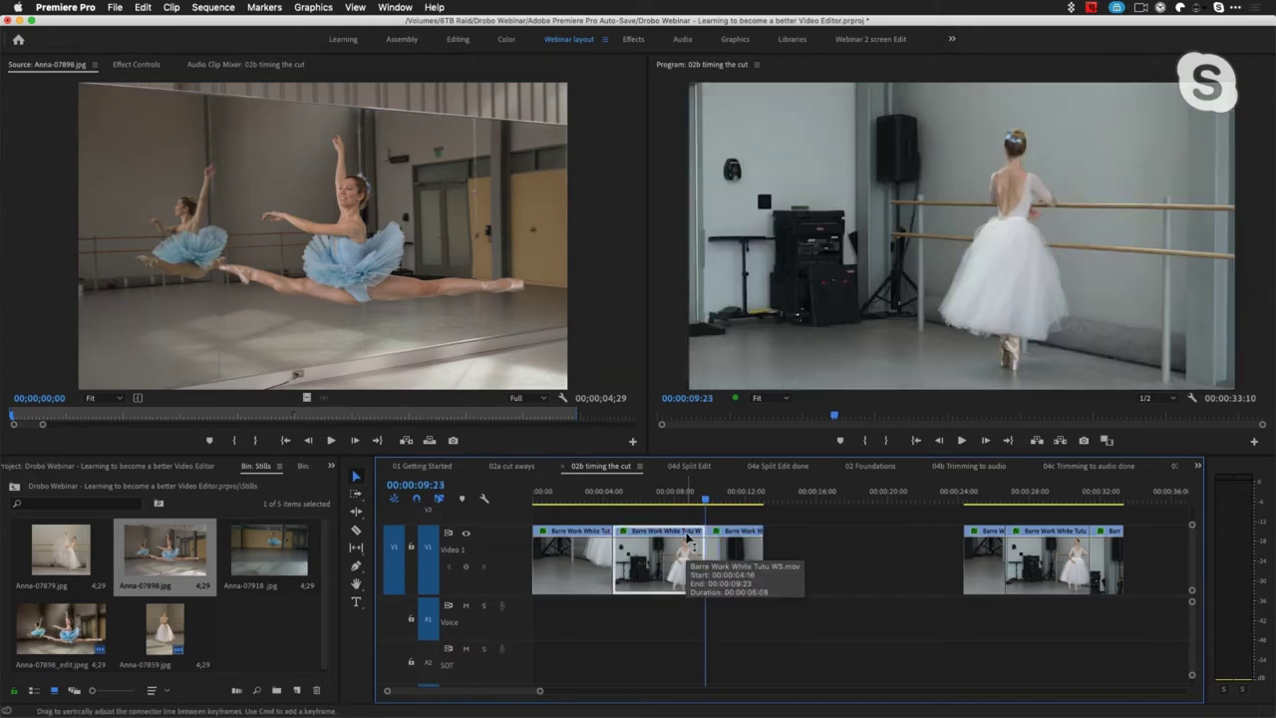
pyautogui.press('Right')
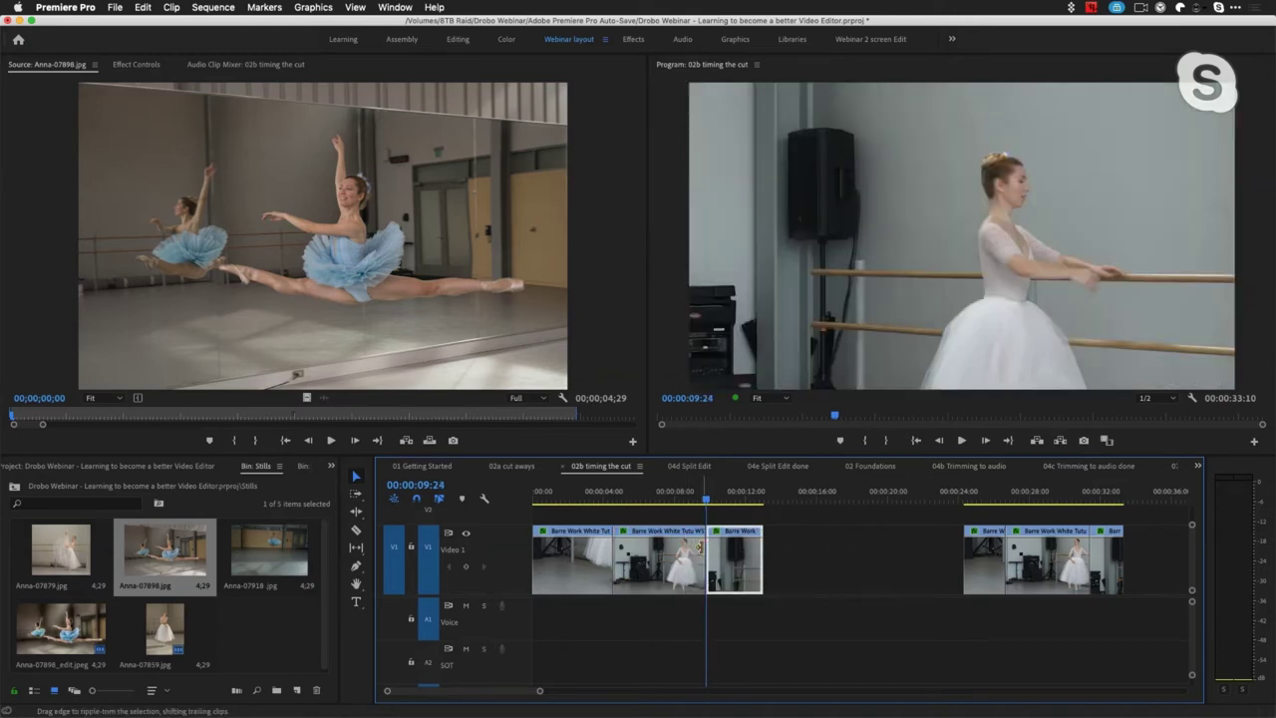
# Ripple-trim about 13 frames off the wide shot's end and play across the resulting cut on the turn
pyautogui.moveTo(699, 546); pyautogui.dragTo(690, 547)
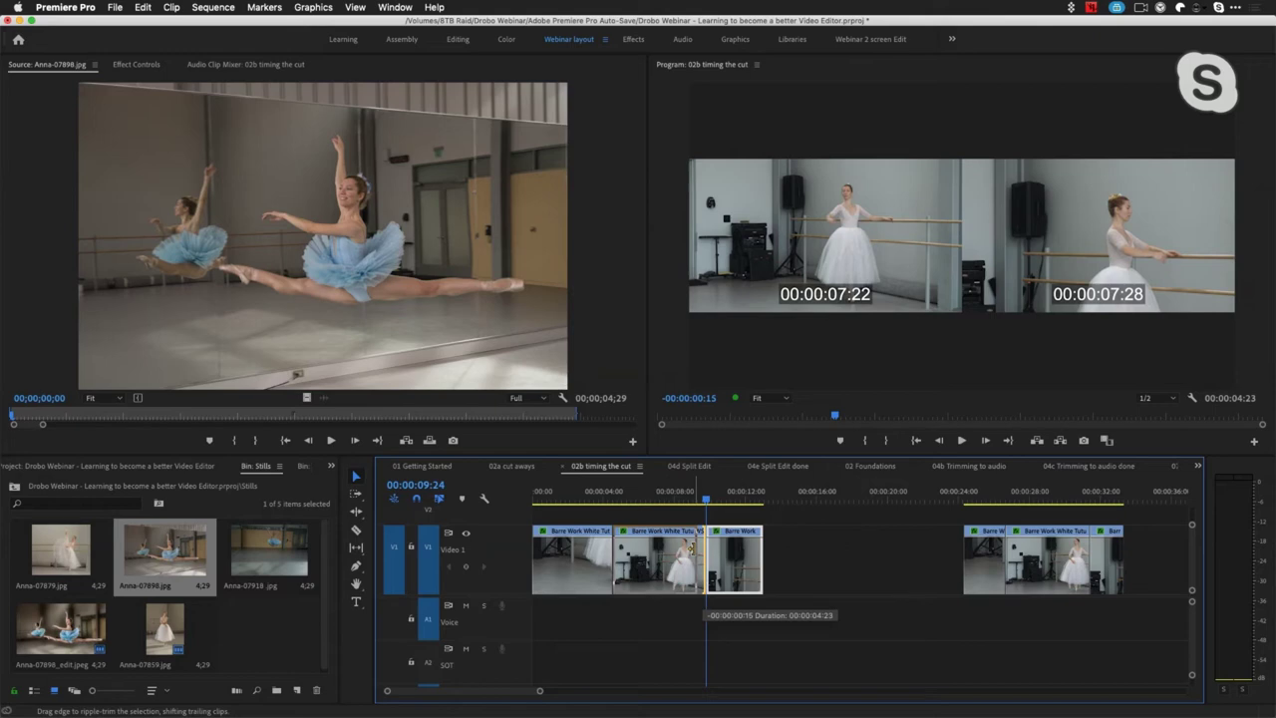
pyautogui.moveTo(691, 547); pyautogui.dragTo(689, 547)
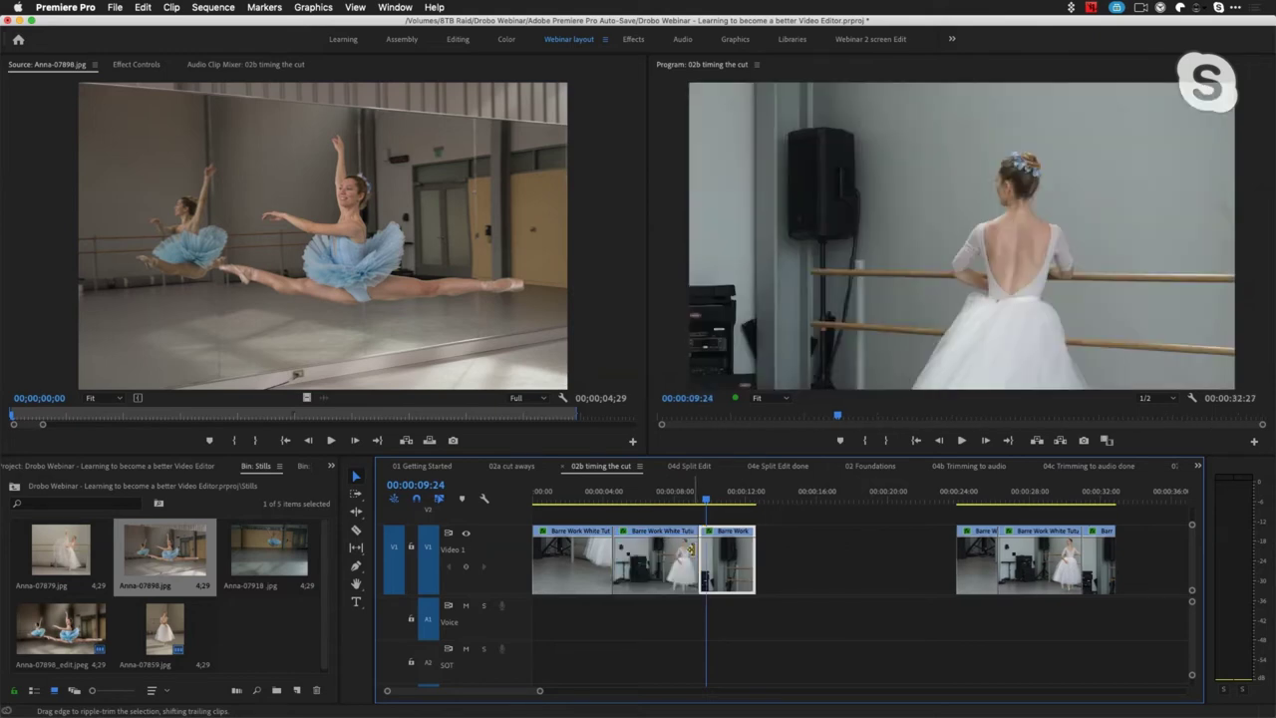
pyautogui.click(670, 498)
pyautogui.press('space')
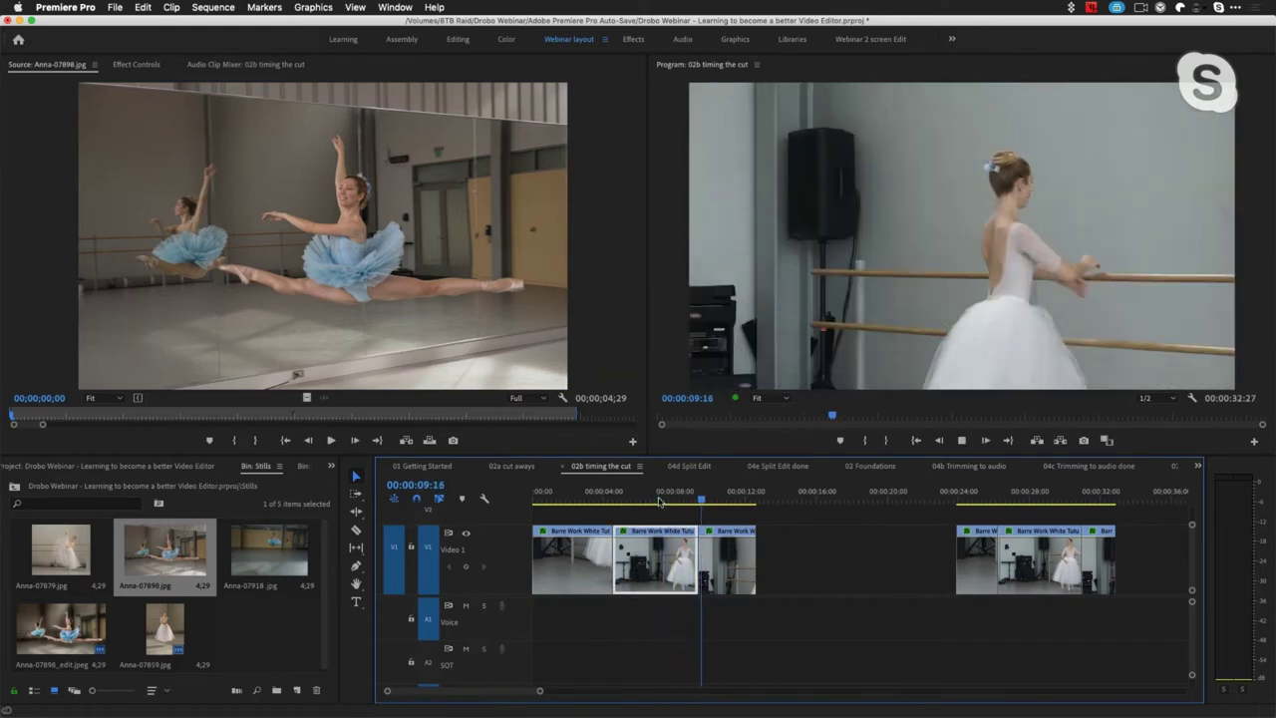
pyautogui.press('space')
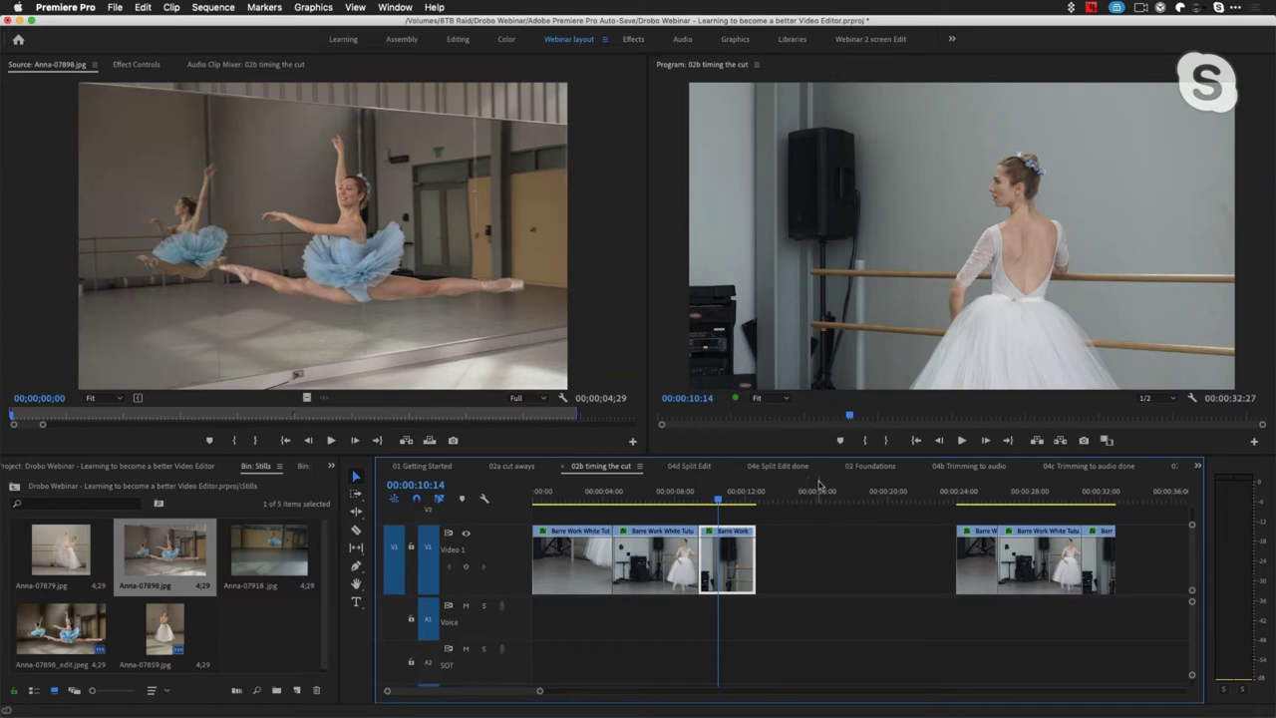
# Open the 04d Split Edit sequence, play its opening wide shot into the interview clip, and park the playhead at 00:00:01:26
pyautogui.click(690, 465)
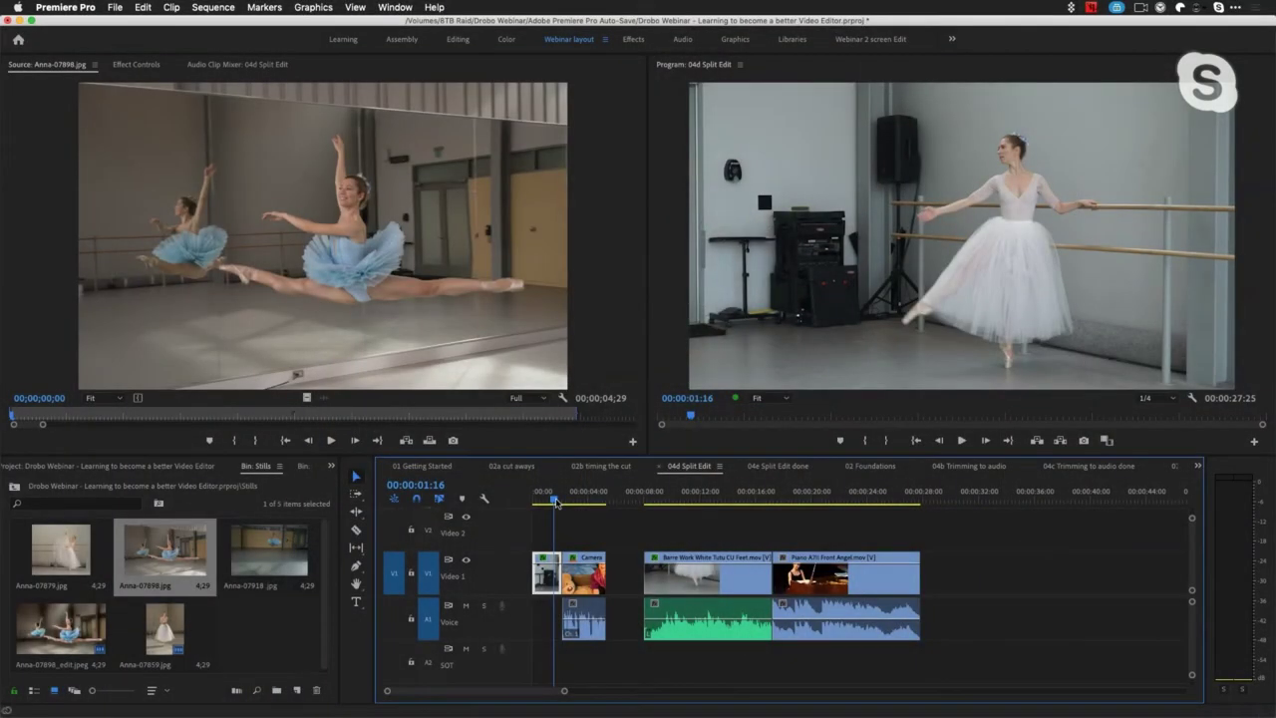
pyautogui.moveTo(556, 502); pyautogui.dragTo(545, 504)
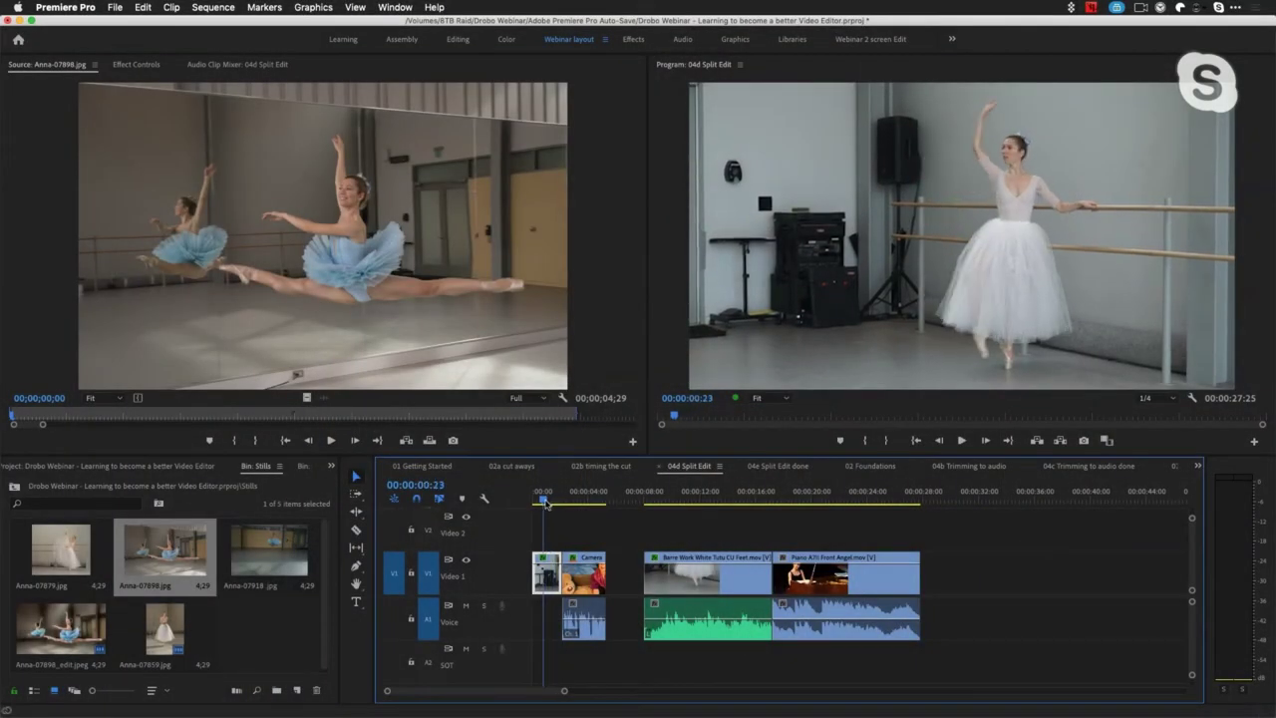
pyautogui.click(546, 502)
pyautogui.press('space')
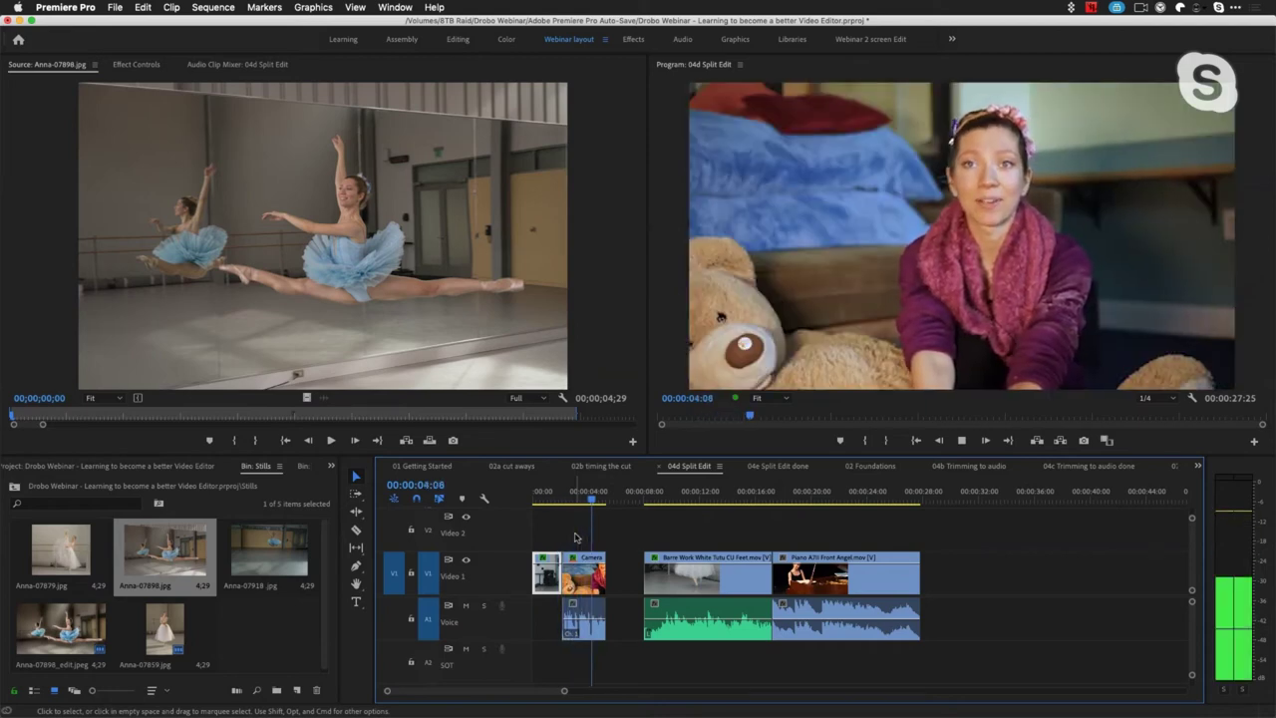
pyautogui.press('space')
pyautogui.click(557, 499)
pyautogui.moveTo(557, 503); pyautogui.dragTo(560, 511)
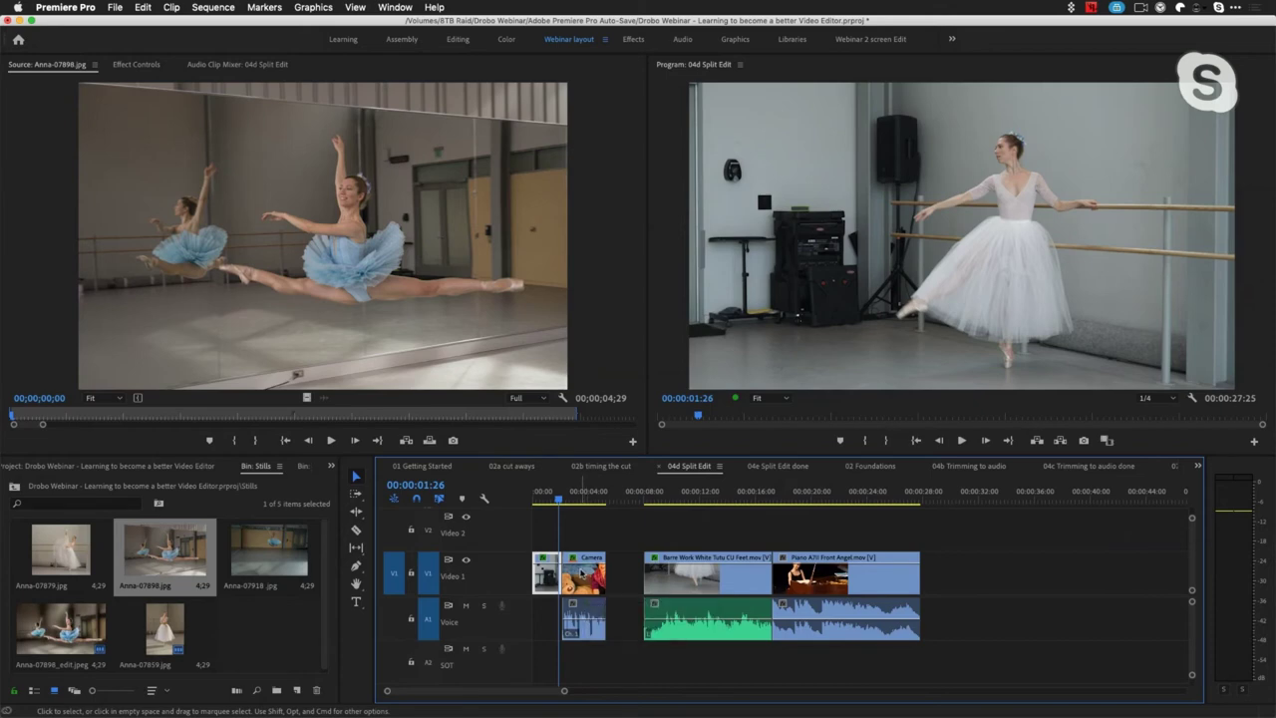
# Roll only the video cut between the wide shot and the interview about 11 frames later, and play across the cut
pyautogui.press('super+z')
pyautogui.press('super+z')
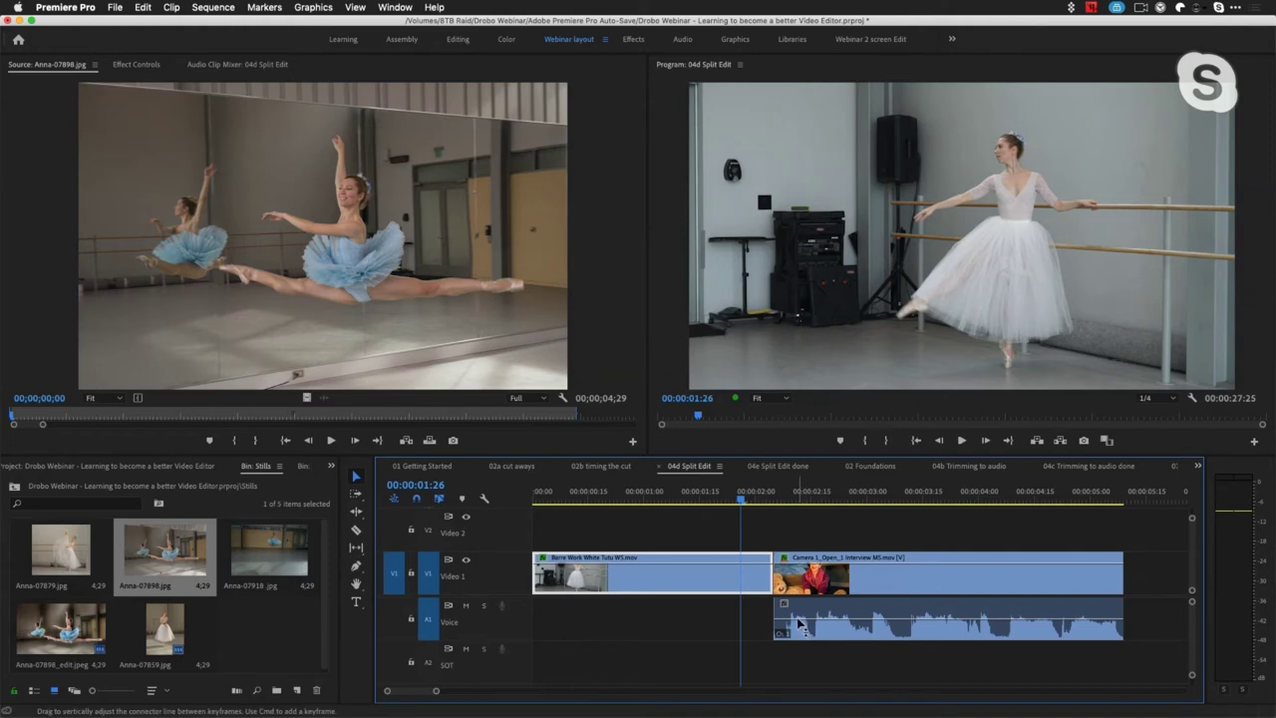
pyautogui.click(773, 576)
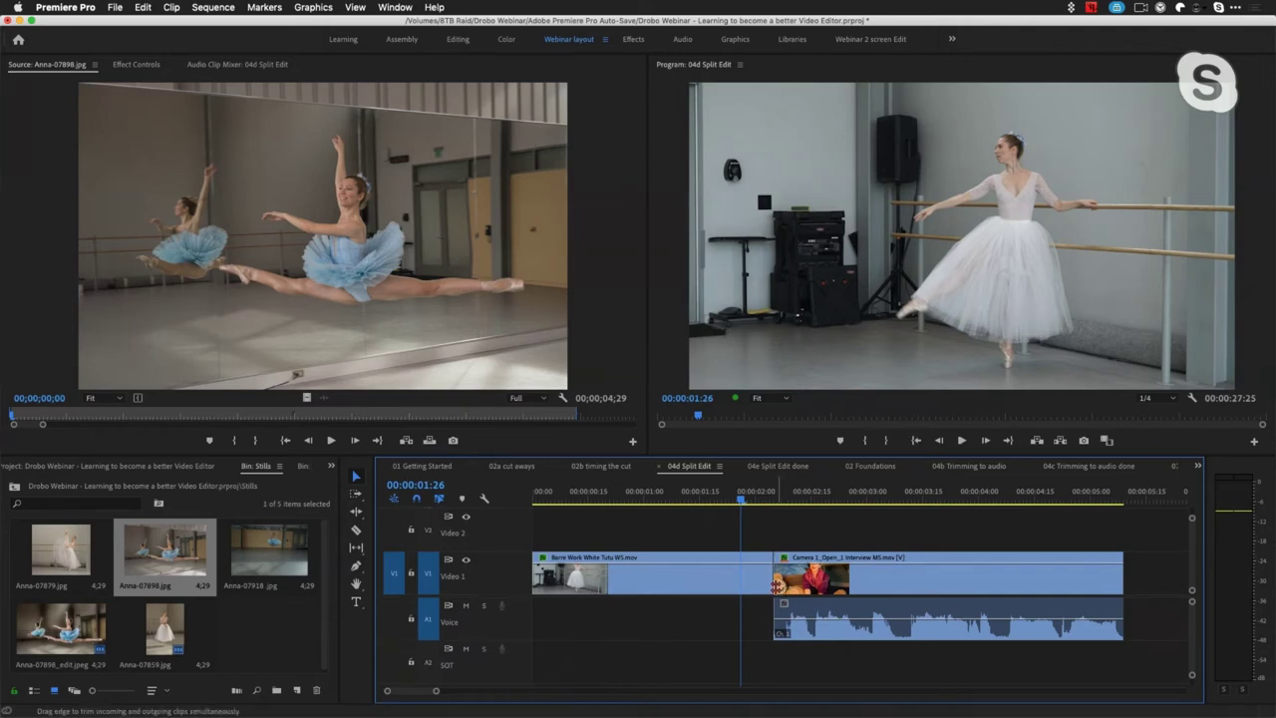
pyautogui.moveTo(774, 581); pyautogui.dragTo(814, 576)
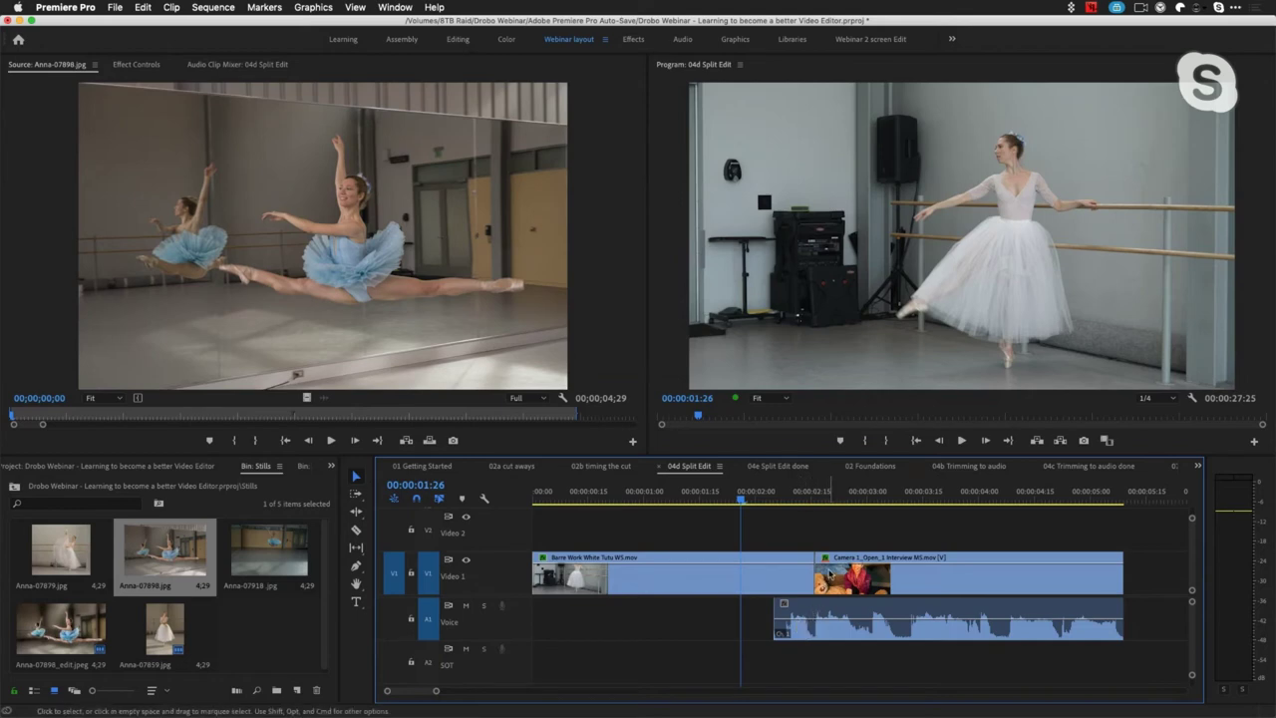
pyautogui.click(656, 500)
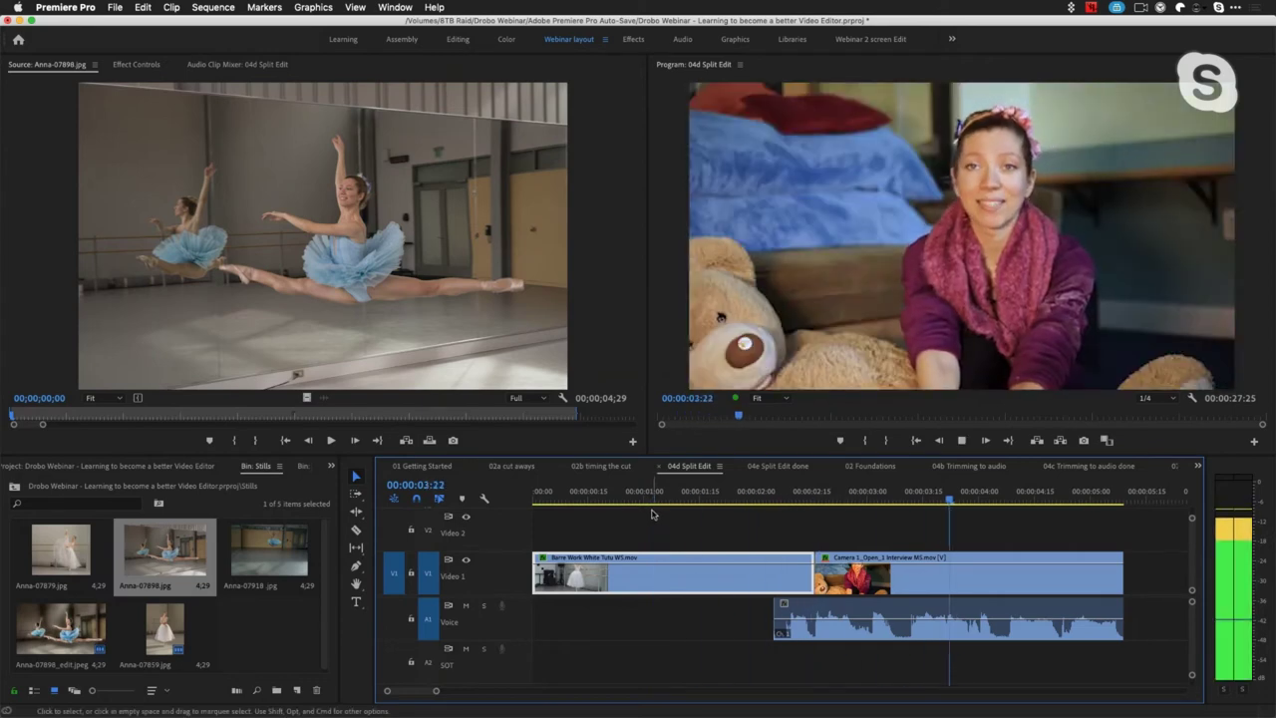
# Roll the video cut into the interview further, to about 00:00:03:08, leaving the voice audio in place, and play across it
pyautogui.click(813, 573)
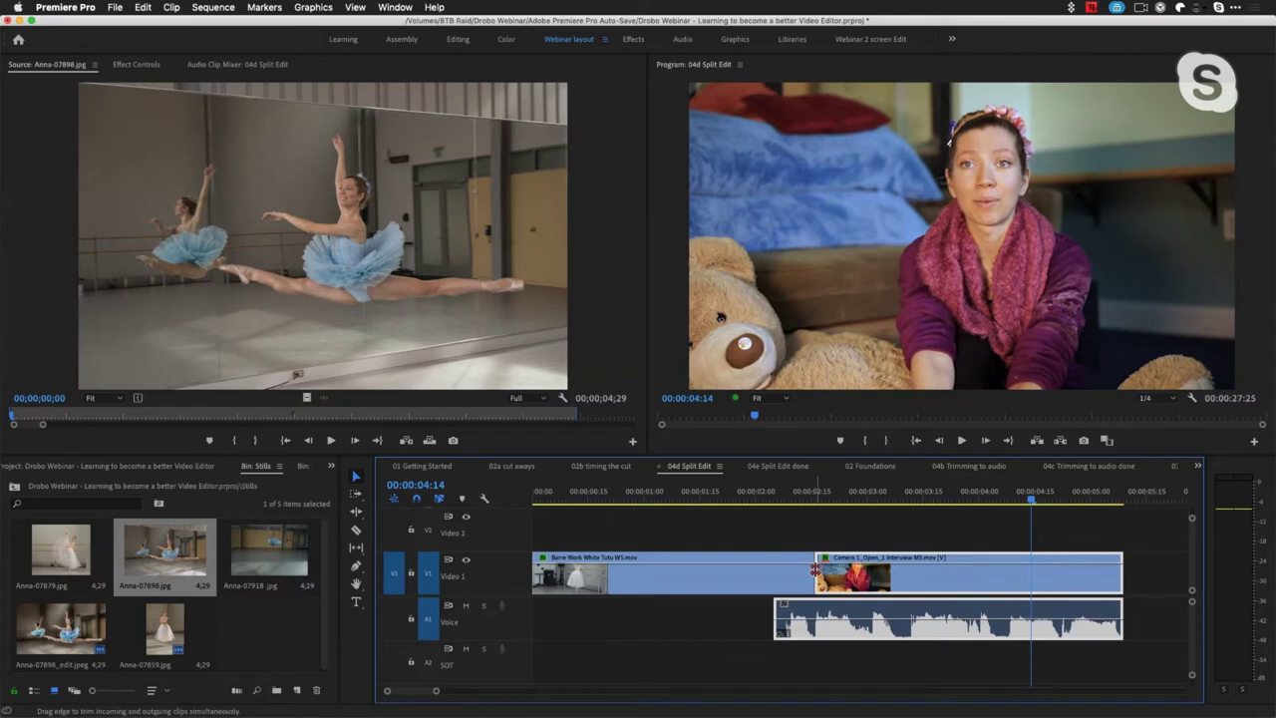
pyautogui.moveTo(815, 573); pyautogui.dragTo(898, 578)
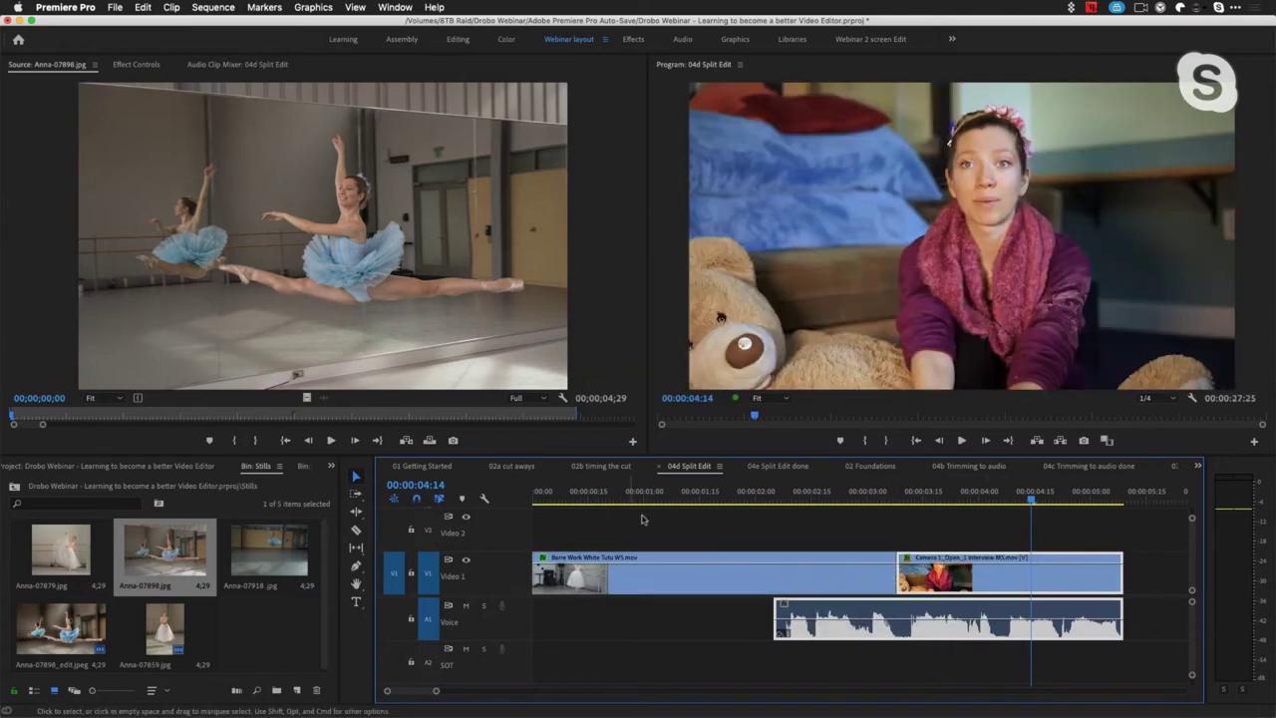
pyautogui.click(666, 495)
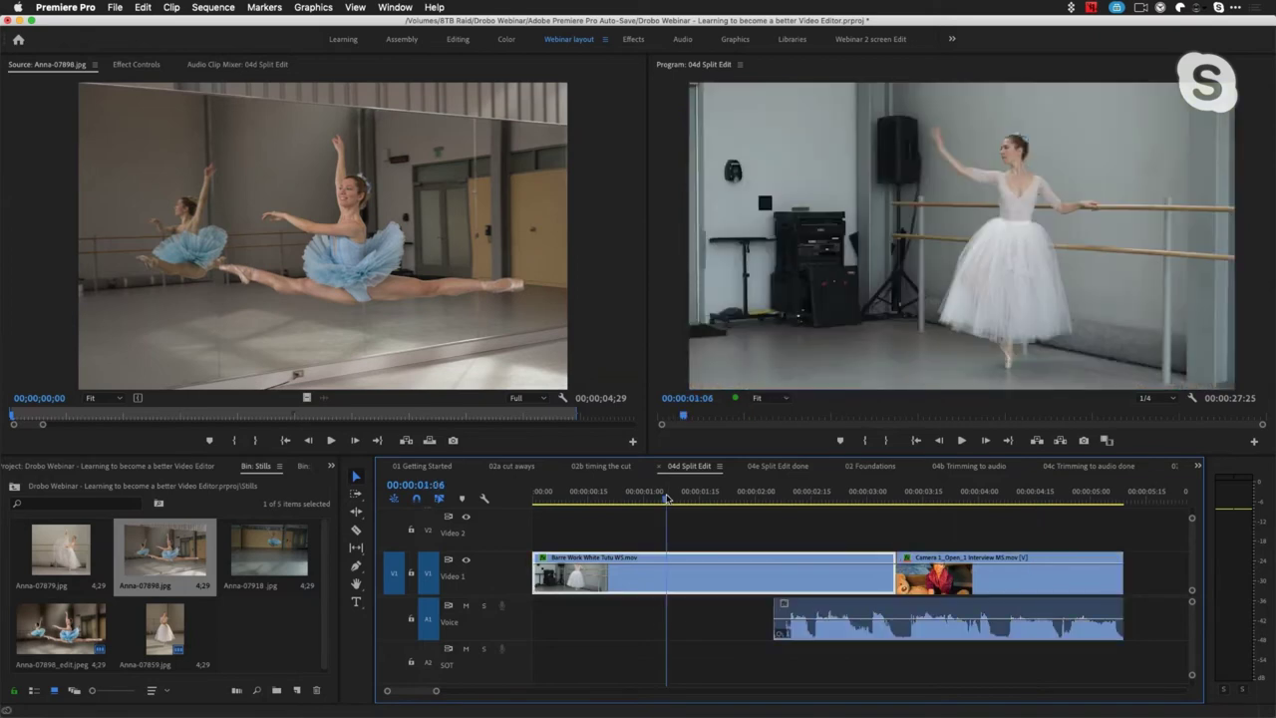
pyautogui.press('space')
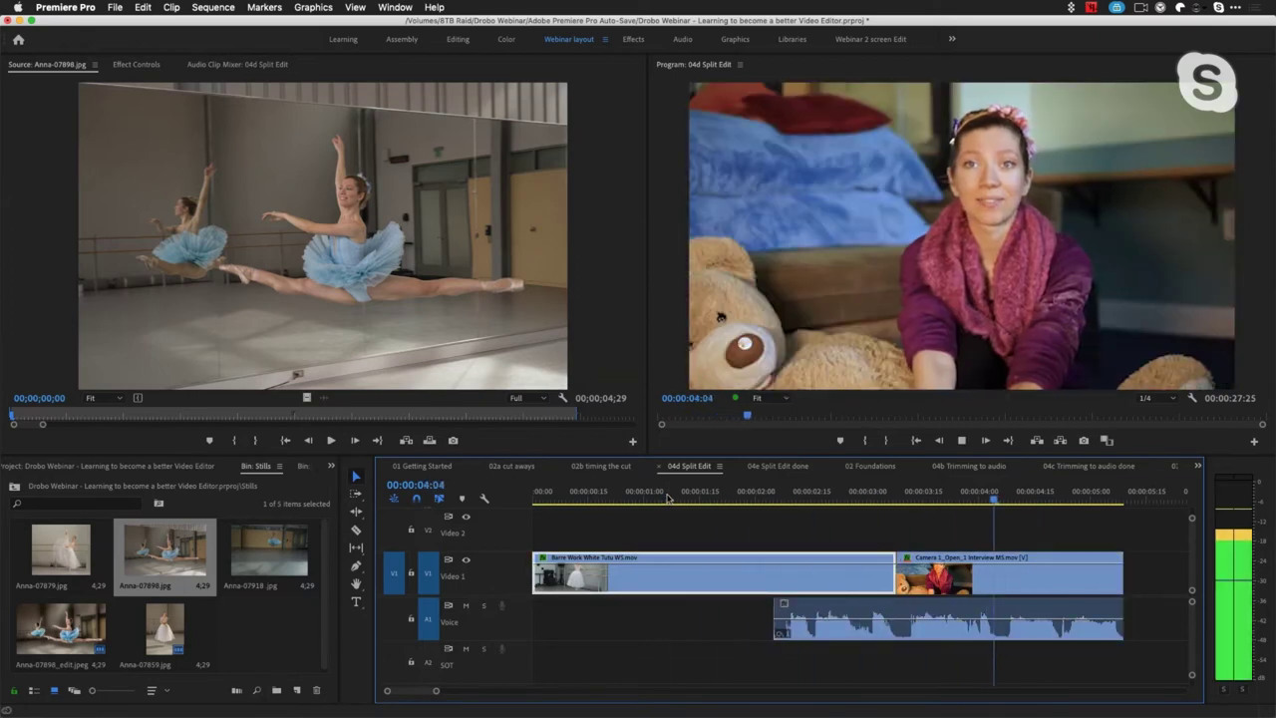
pyautogui.press('space')
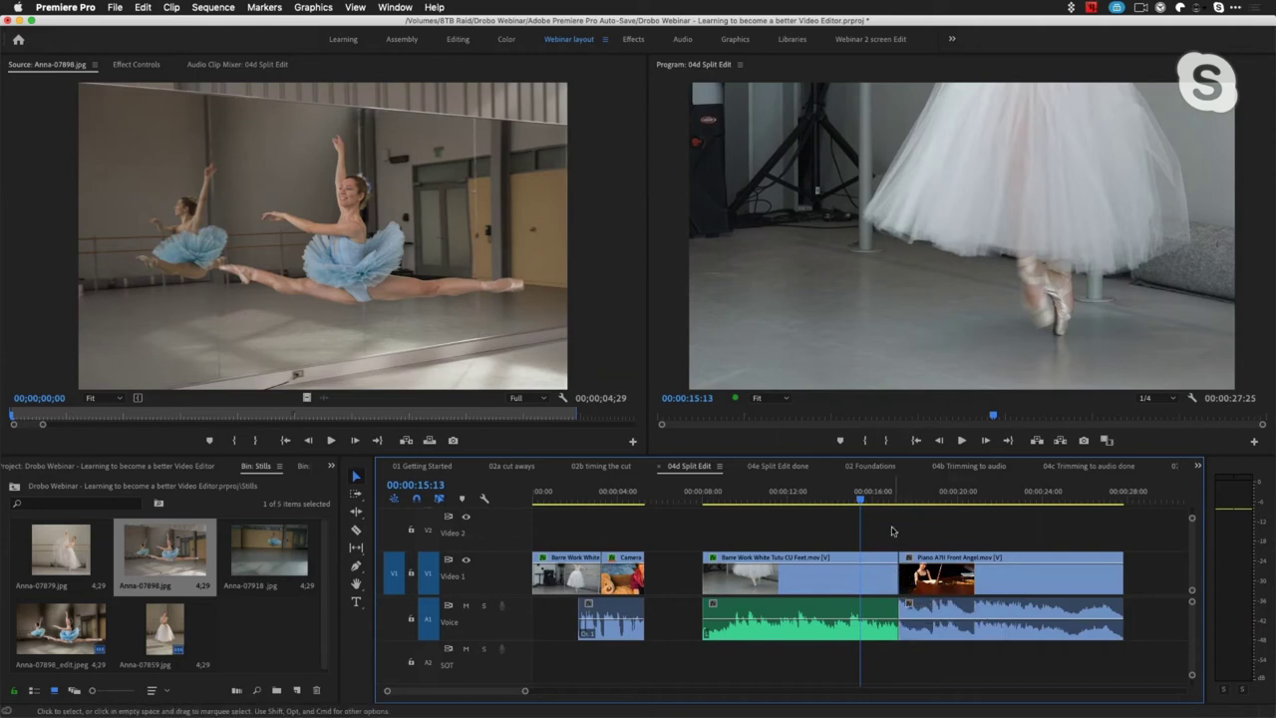
# Play across the straight cut from the feet close-up to the piano shot
pyautogui.moveTo(861, 495); pyautogui.dragTo(847, 495)
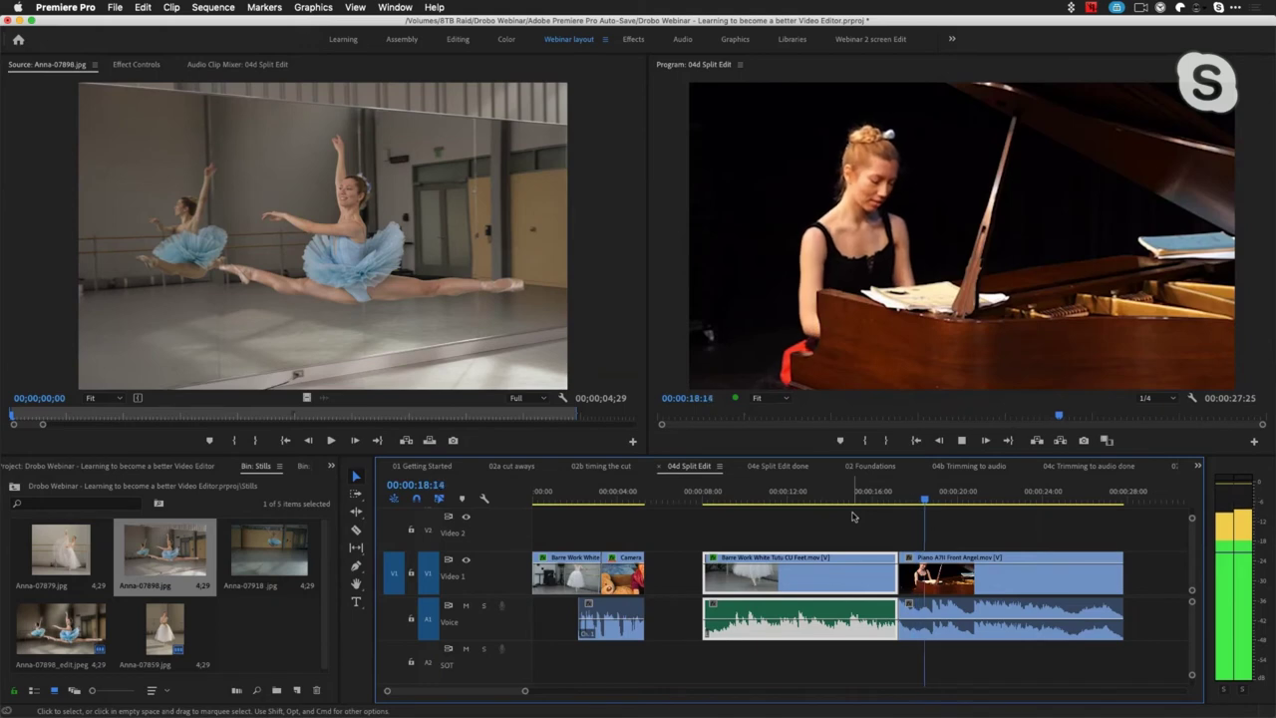
pyautogui.click(902, 499)
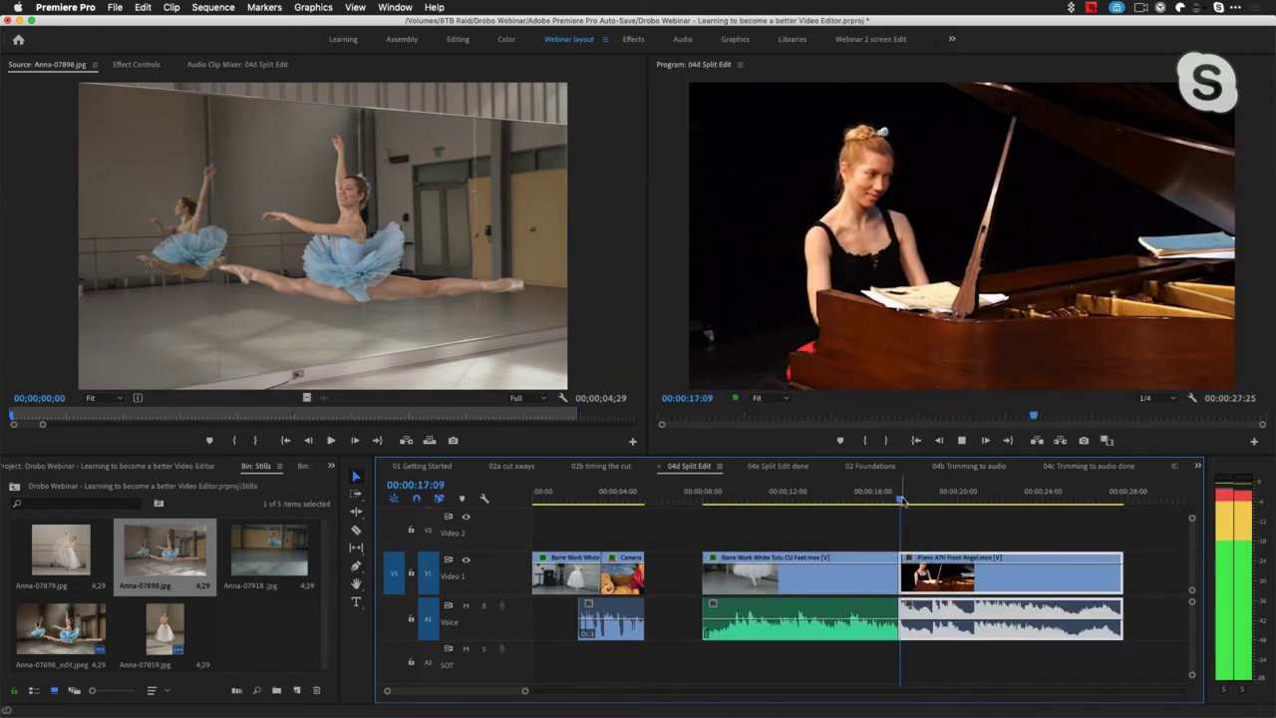
pyautogui.press('space')
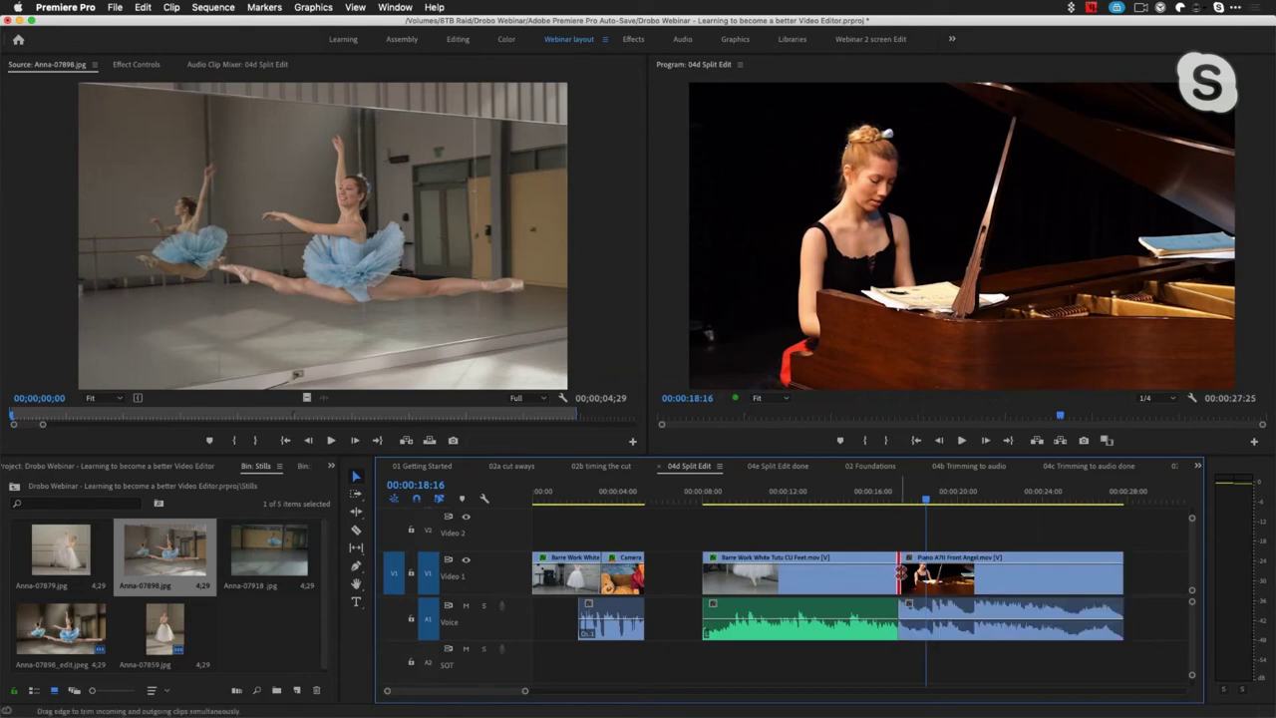
# Roll only the video cut between the feet close-up and the piano shot about 19 frames earlier, and play across it
pyautogui.moveTo(900, 573); pyautogui.dragTo(886, 572)
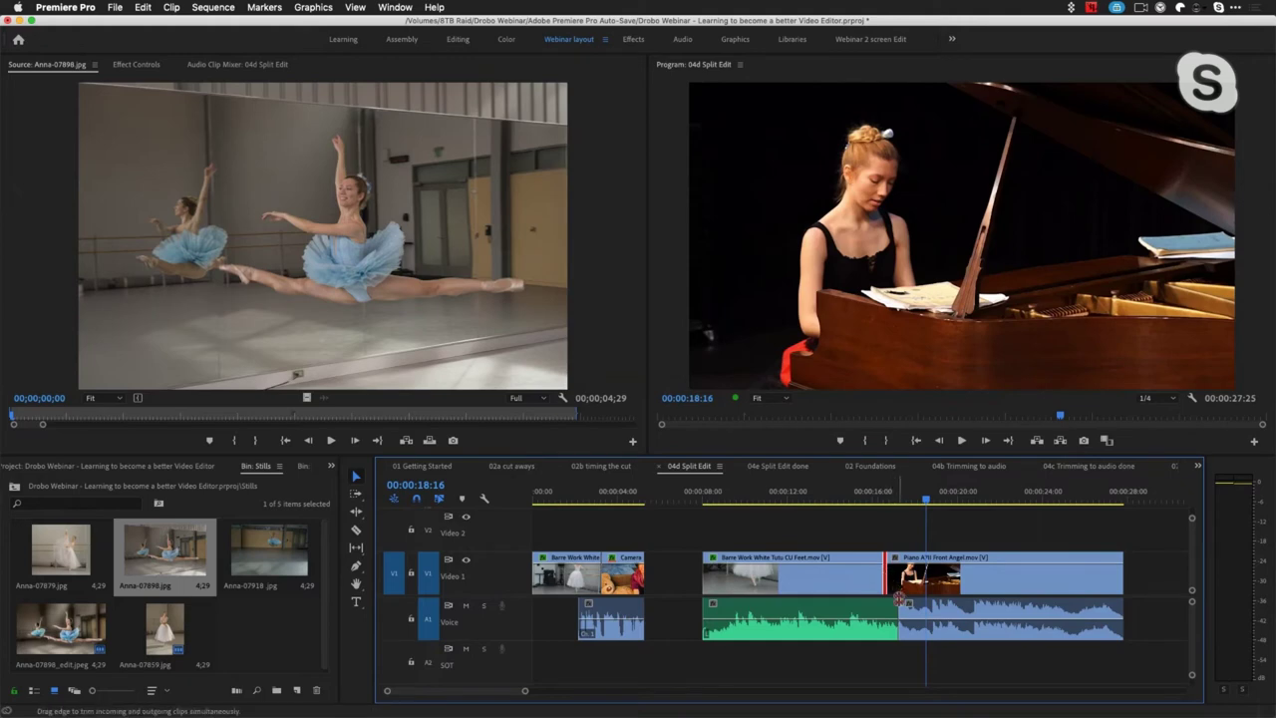
pyautogui.click(846, 497)
pyautogui.press('space')
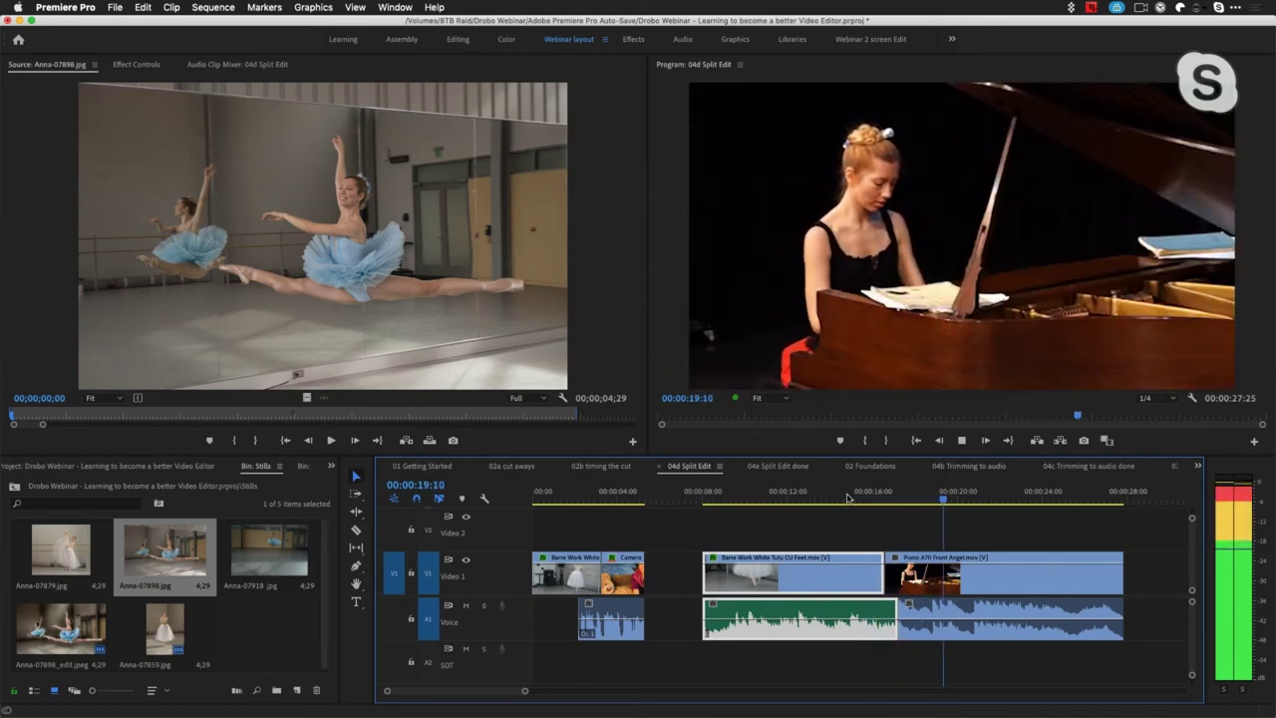
pyautogui.press('space')
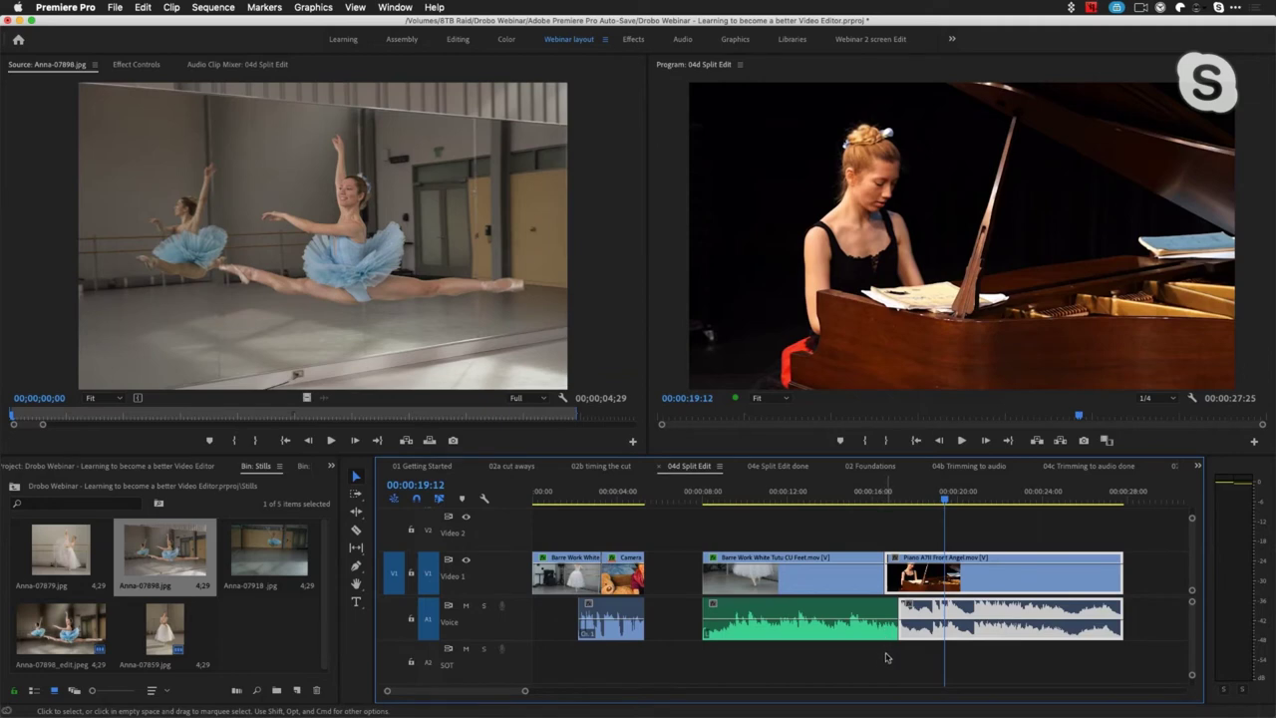
# Move the feet close-up's audio to the SOT track and extend its end about 1.2 seconds under the piano clip
pyautogui.moveTo(864, 639); pyautogui.dragTo(866, 647)
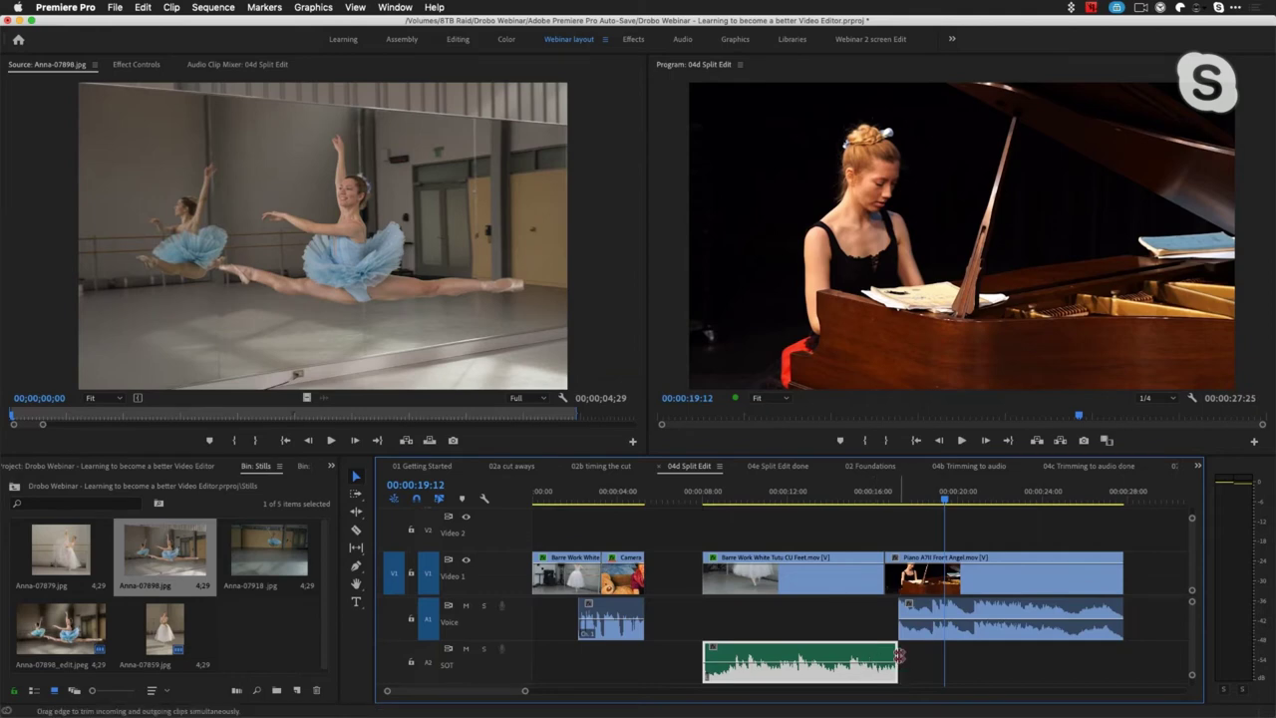
pyautogui.moveTo(900, 652); pyautogui.dragTo(926, 654)
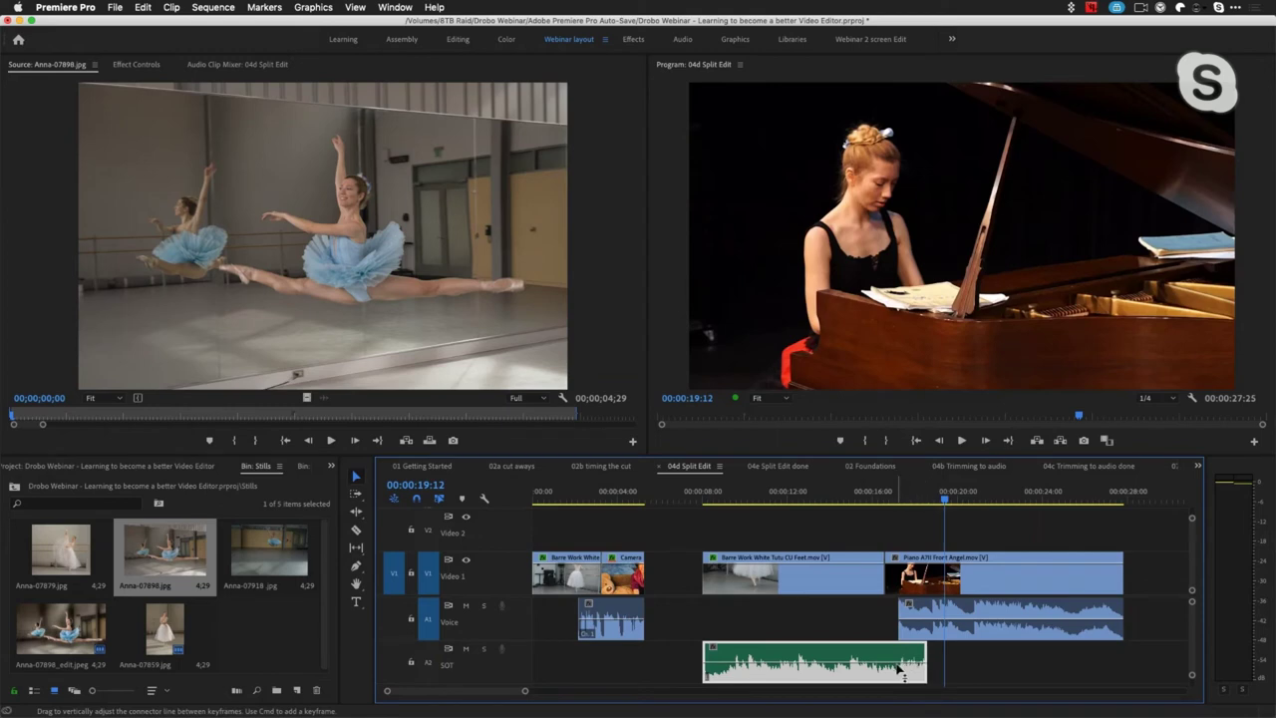
# Fade out the end of the feet close-up's audio with volume keyframes, and play across the overlap into the piano clip
pyautogui.moveTo(910, 671)
pyautogui.moveTo(910, 671); pyautogui.dragTo(922, 678)
pyautogui.click(834, 493)
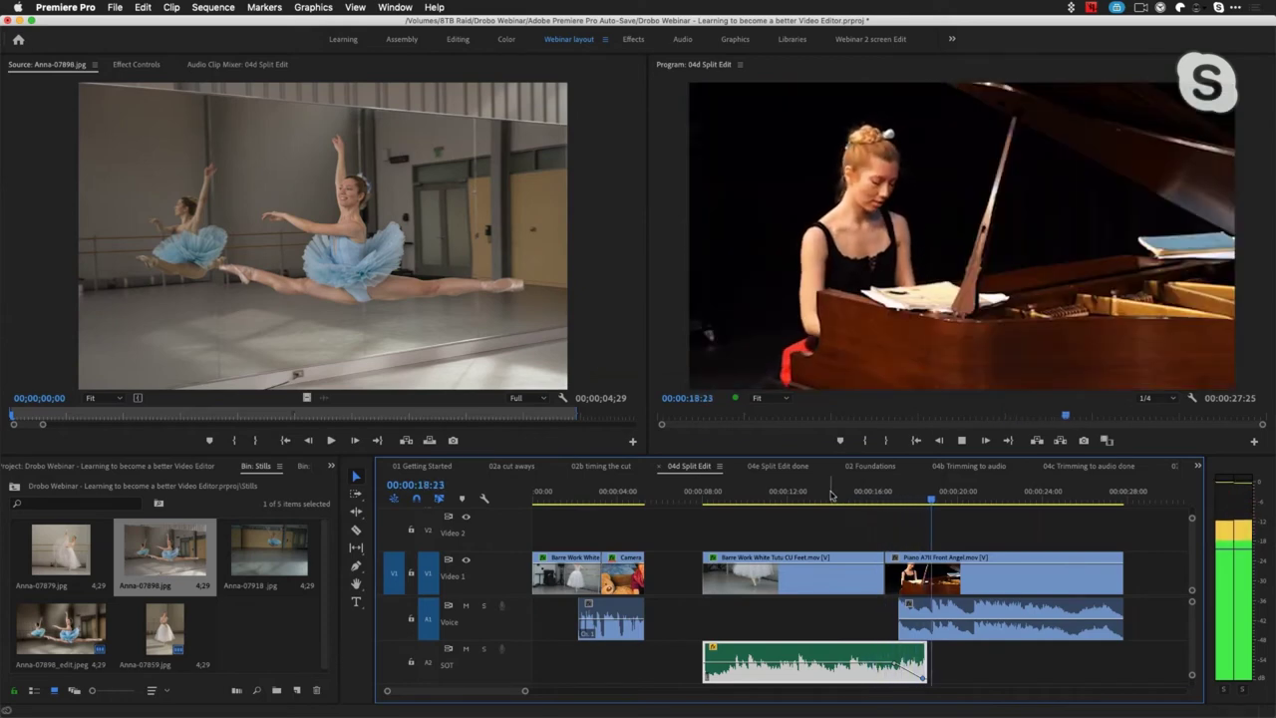
pyautogui.press('space')
pyautogui.press('d')
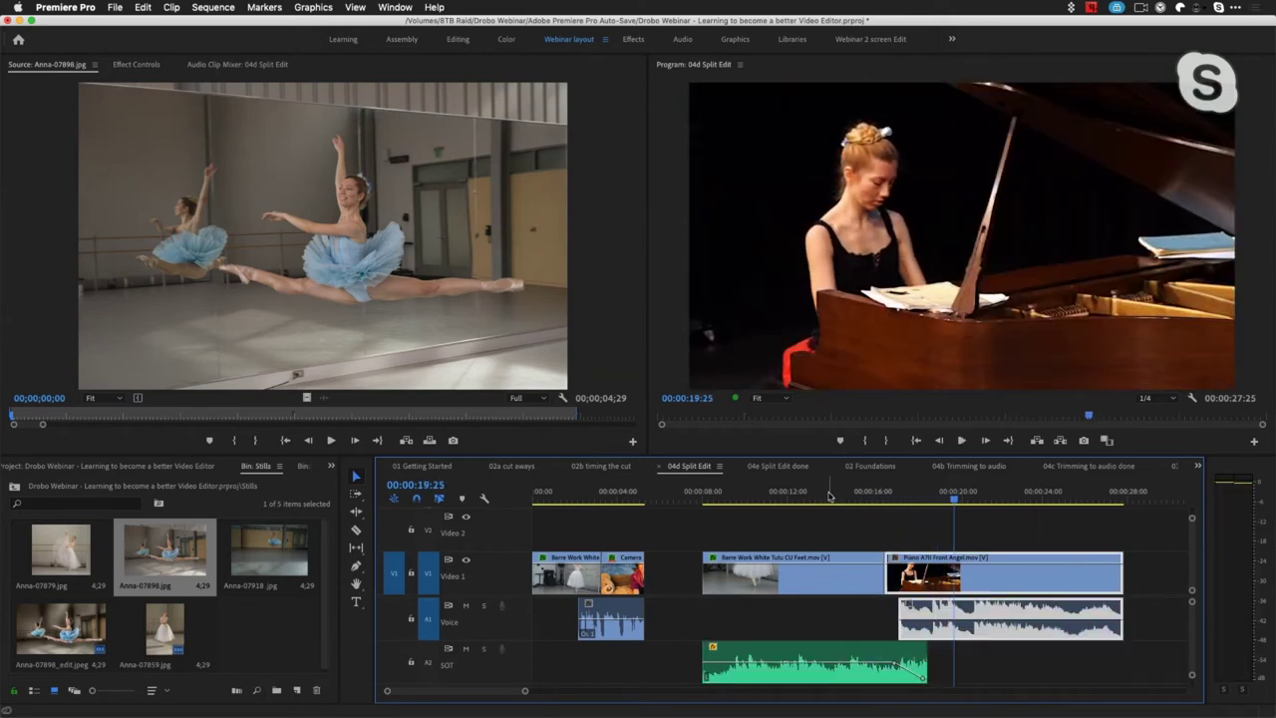
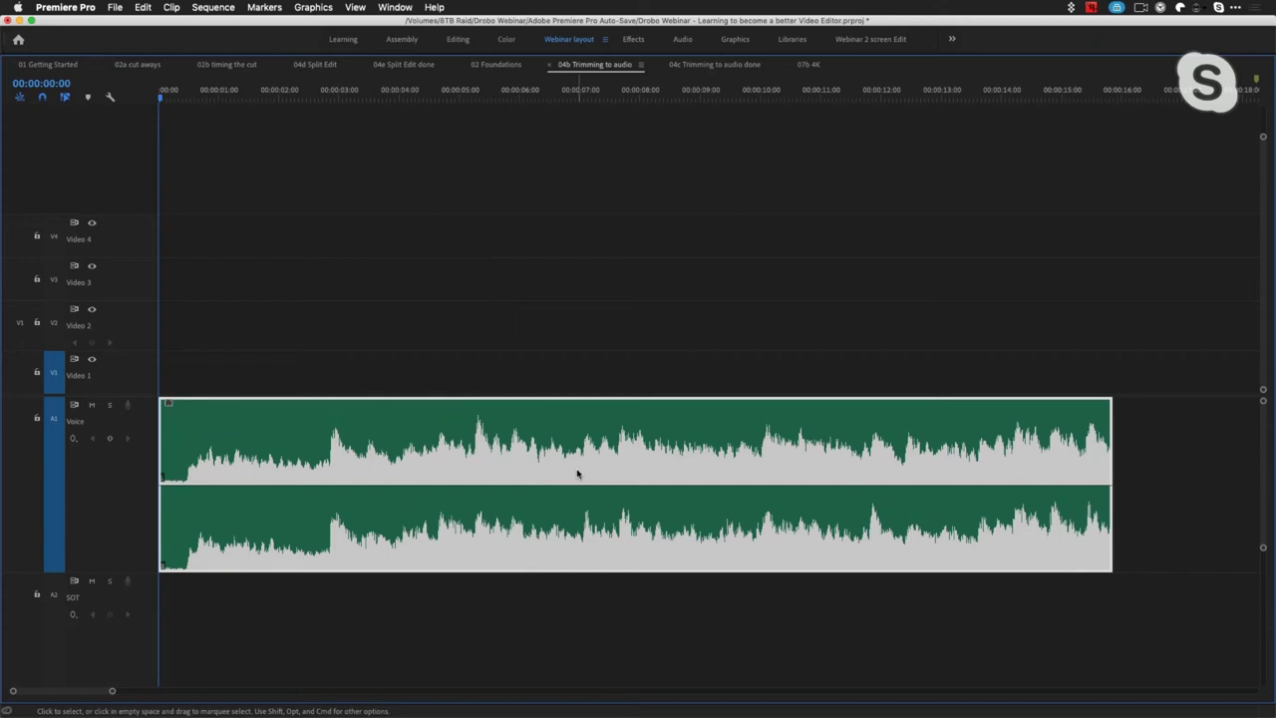
# Play the music clip in the 04b Trimming to audio sequence and add ten markers to it on the beats
pyautogui.press('space')
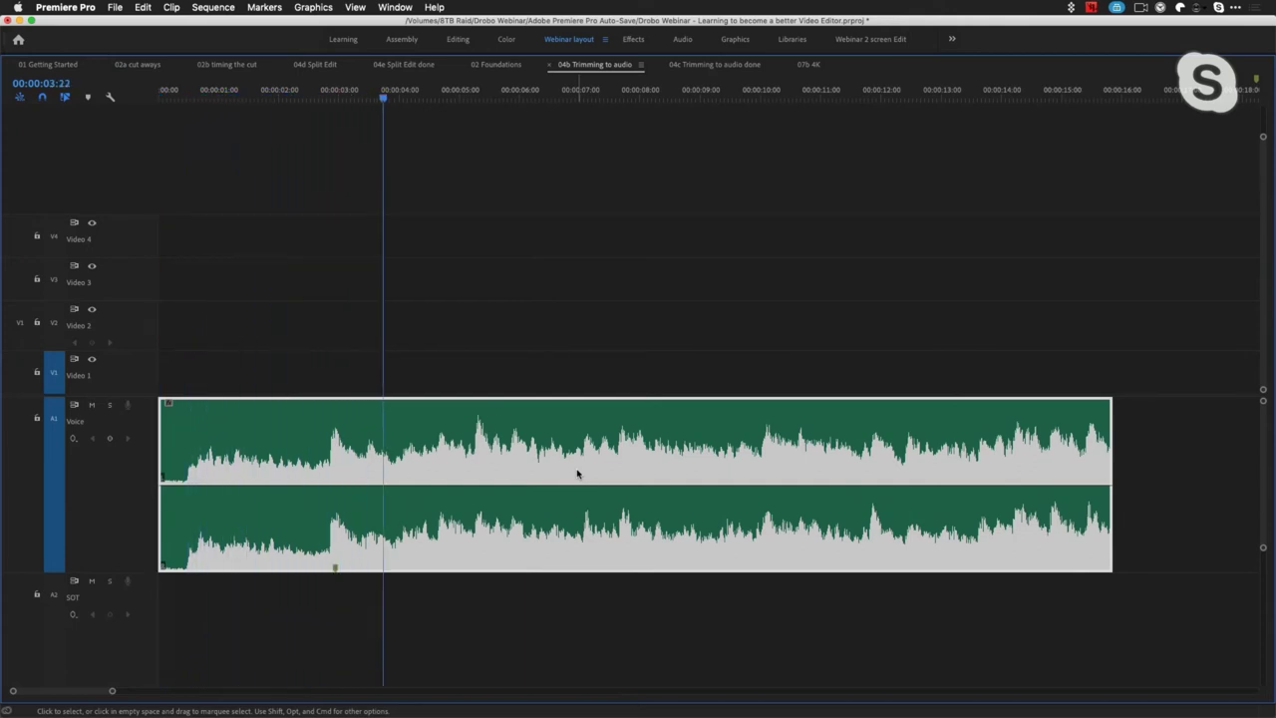
pyautogui.press('m')
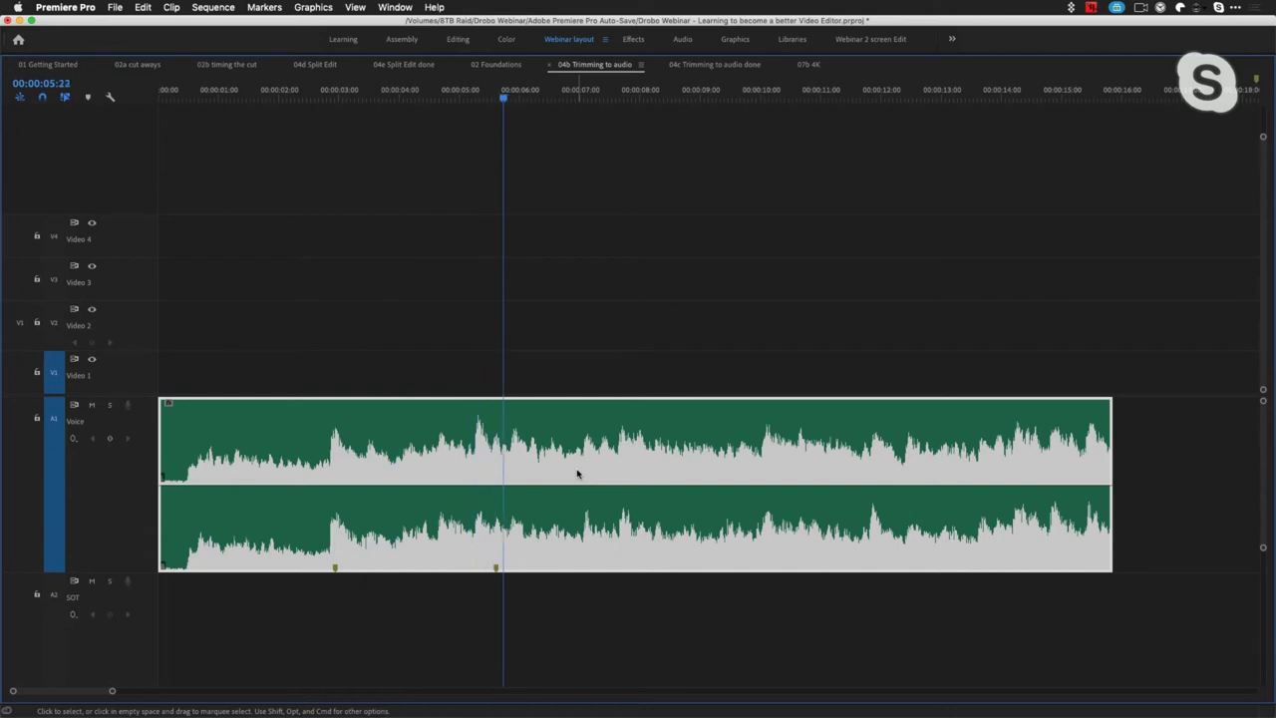
pyautogui.press('m')
pyautogui.press('m')
pyautogui.press('m')
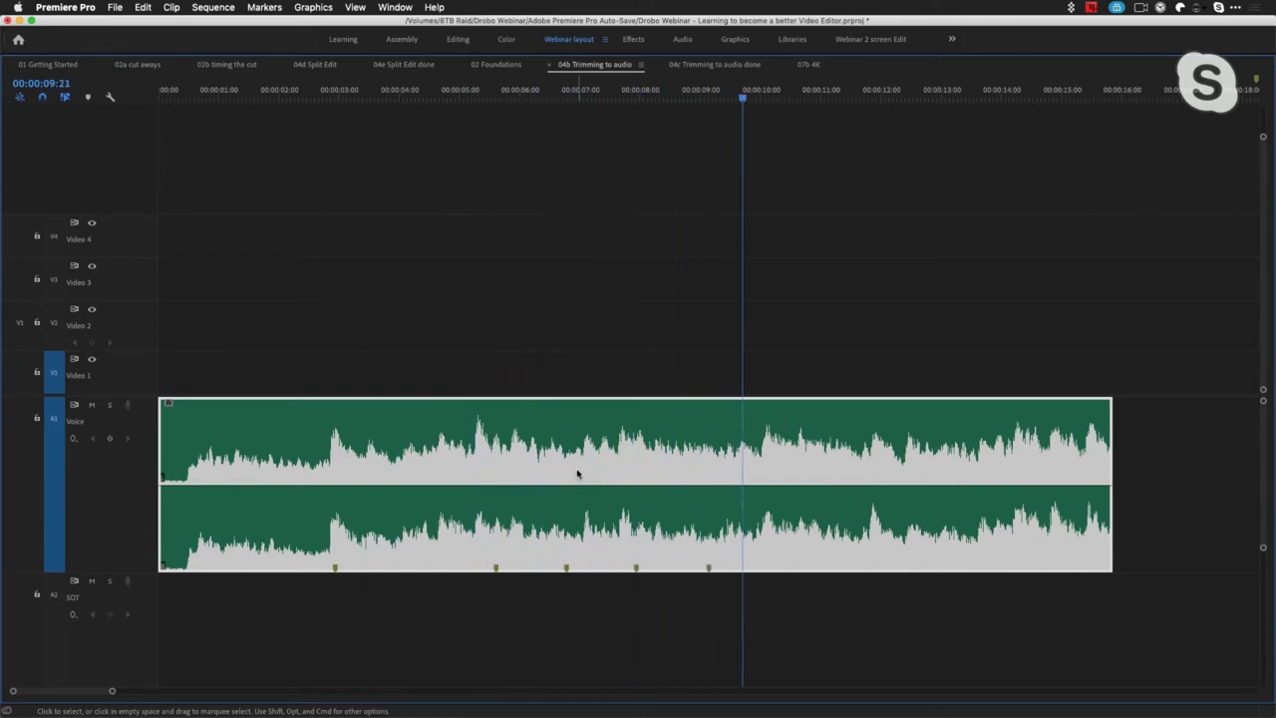
pyautogui.press('m')
pyautogui.press('m')
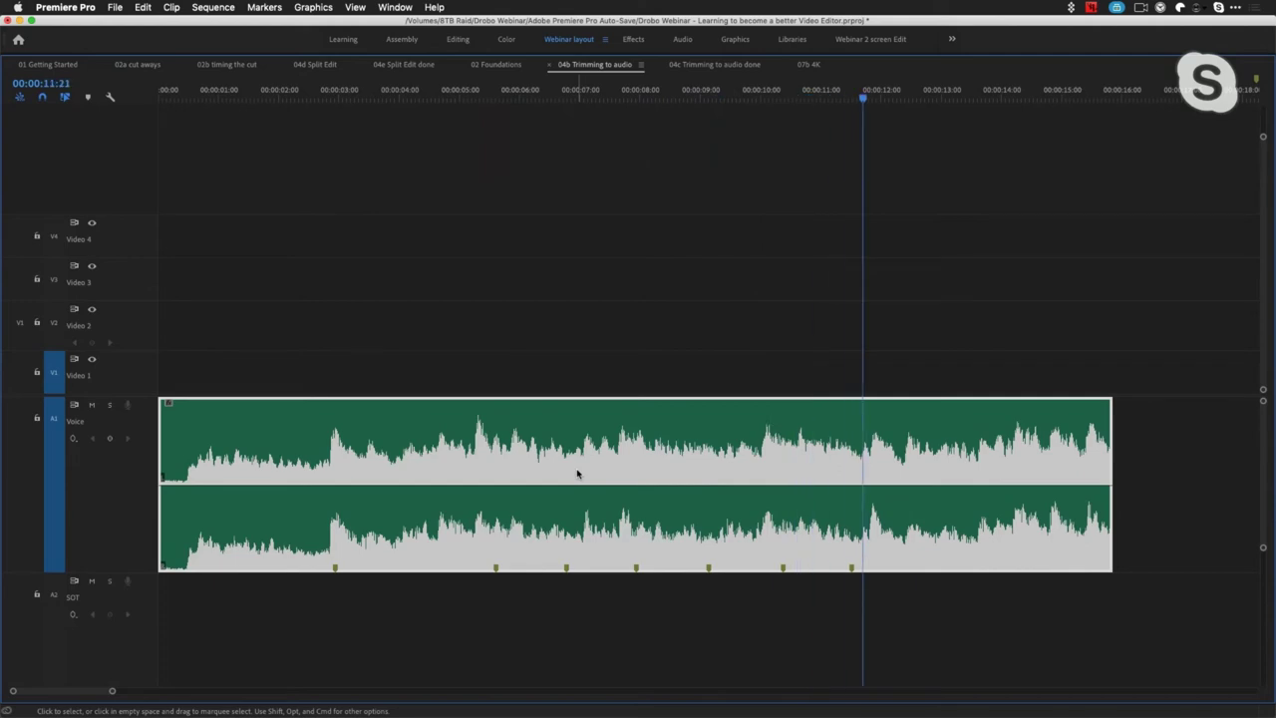
pyautogui.press('m')
pyautogui.press('m')
pyautogui.press('m')
pyautogui.press('space')
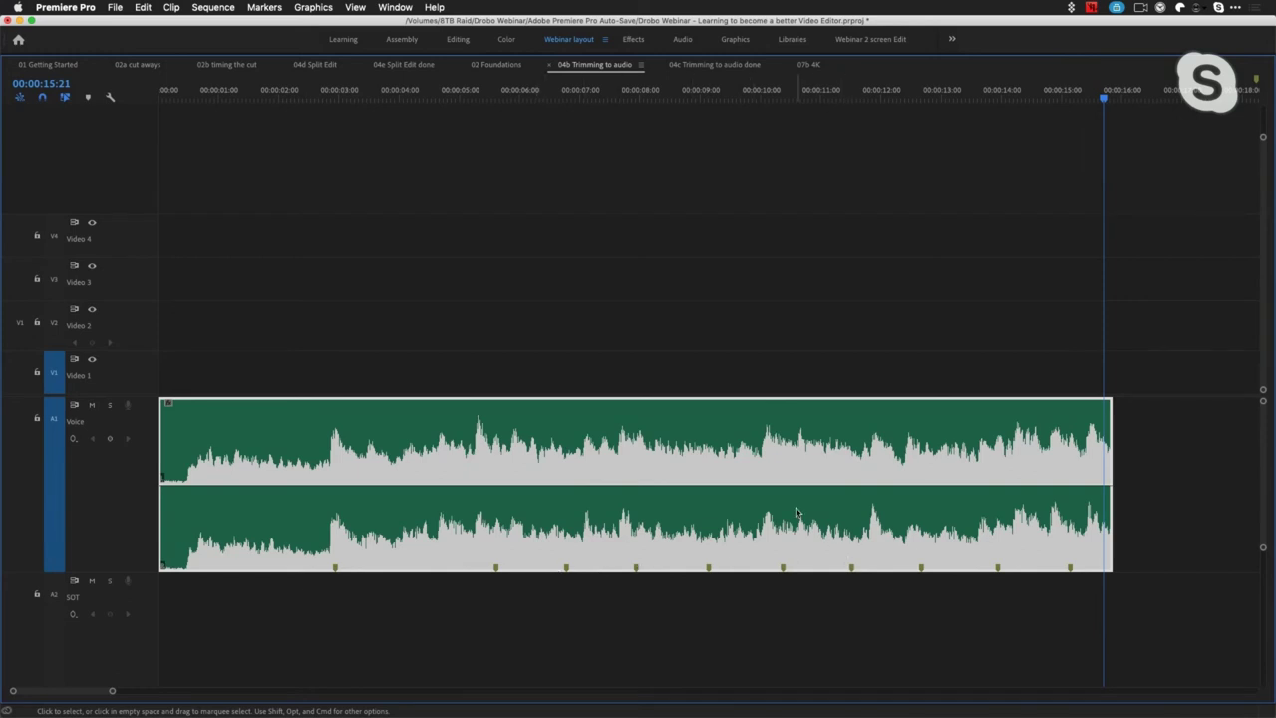
# Restore the panel layout with expanded tracks, trim the music clip's start to its second marker, and delete the gap before it
pyautogui.press('`')
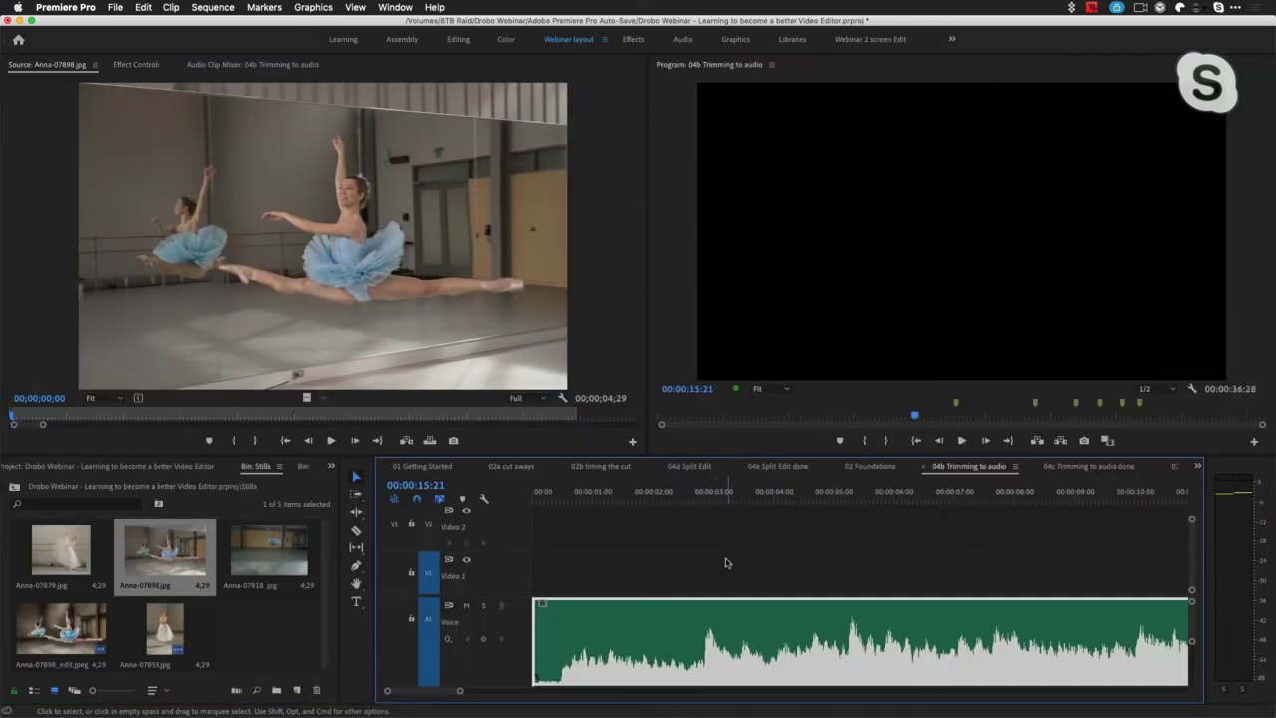
pyautogui.hotkey('shift', '-')
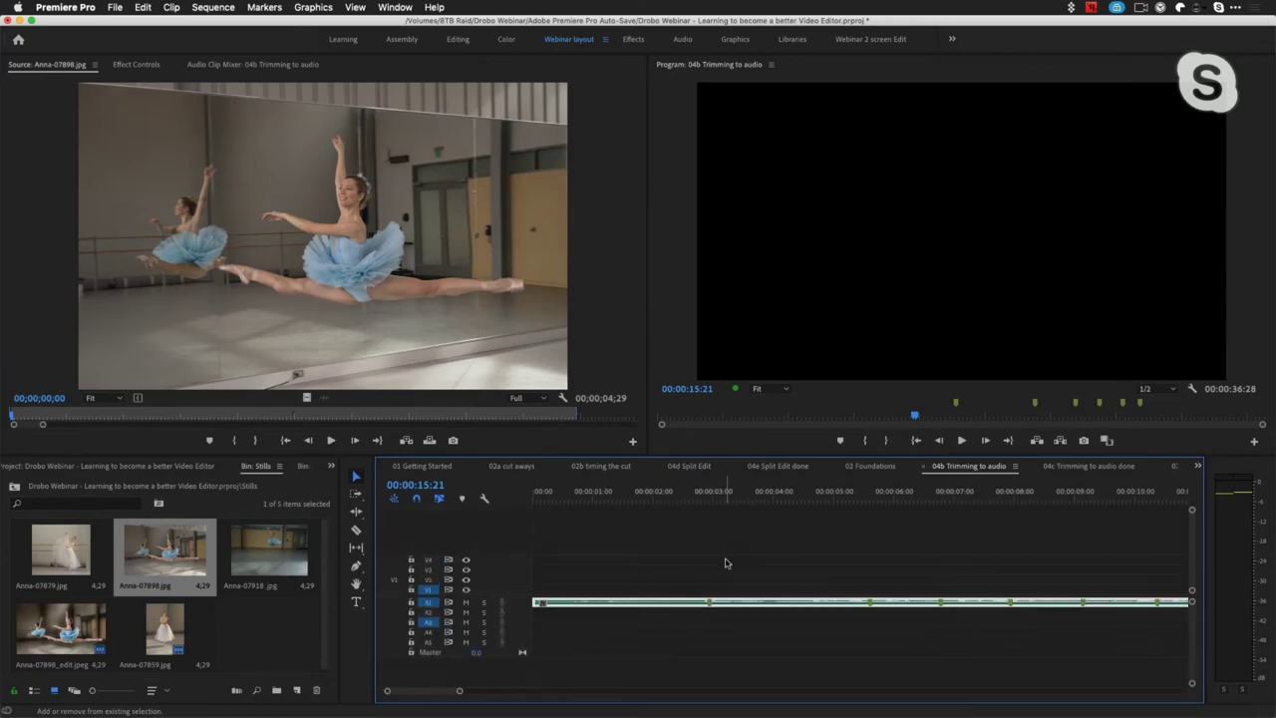
pyautogui.hotkey('shift', '=')
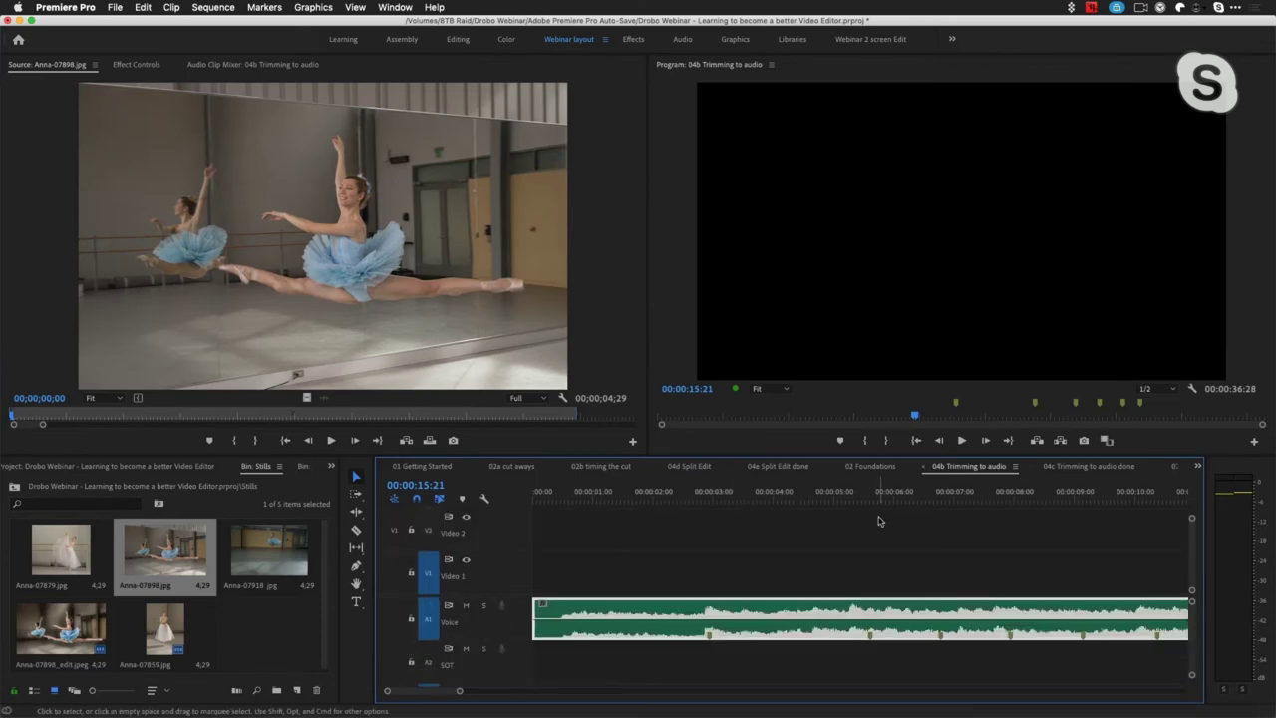
pyautogui.moveTo(536, 612); pyautogui.dragTo(869, 618)
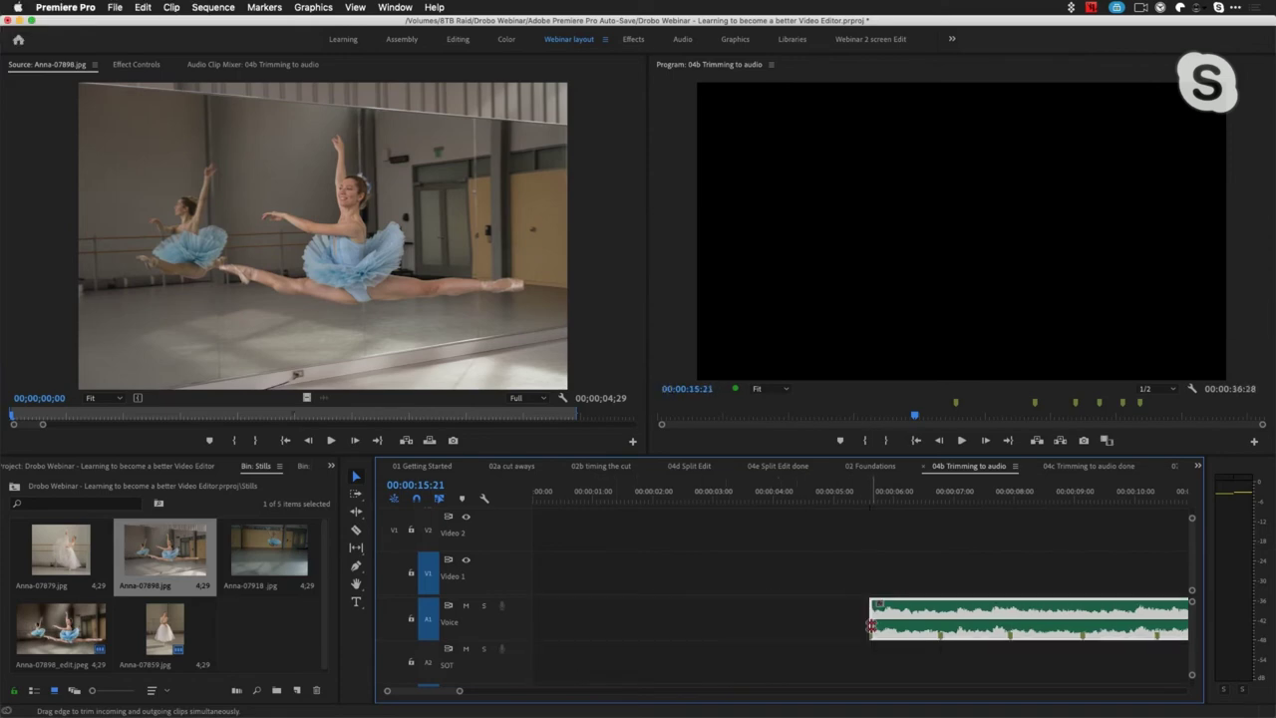
pyautogui.click(843, 630)
pyautogui.press('Delete')
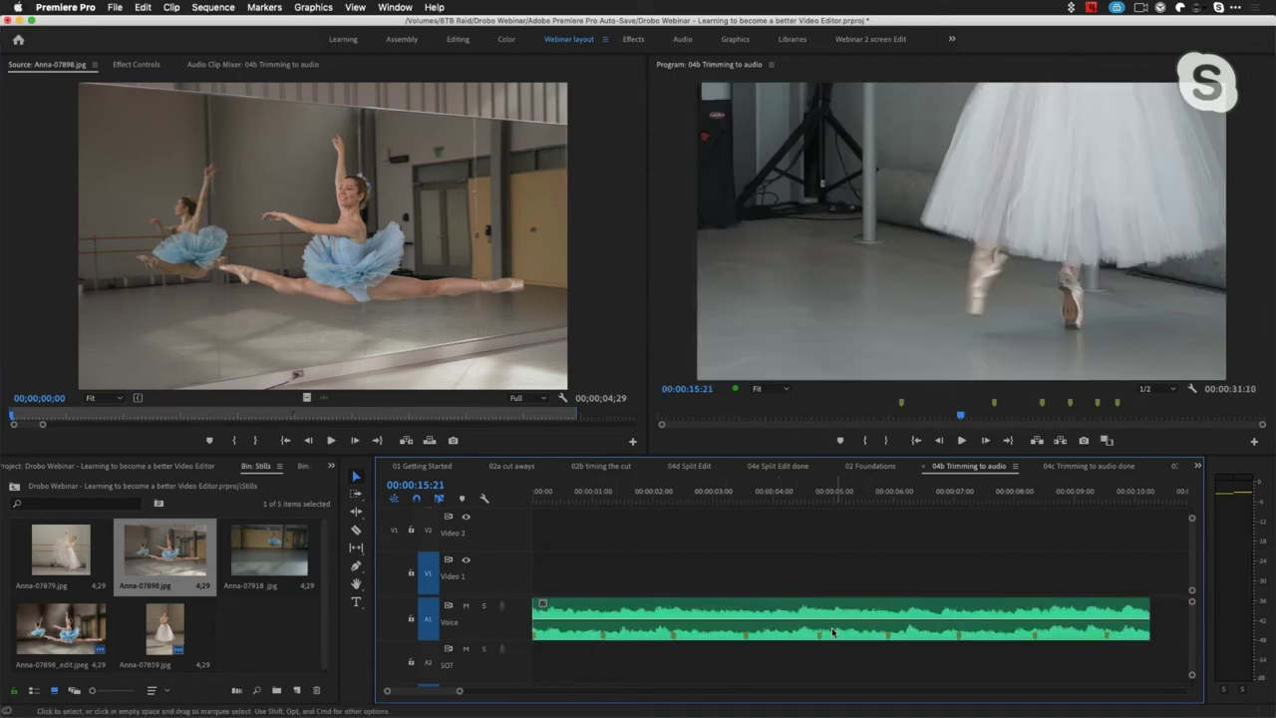
# Place all five stills from the Stills bin back to back on Video 1 from the sequence start, and select the first one
pyautogui.click(558, 498)
pyautogui.moveTo(558, 499); pyautogui.dragTo(560, 499)
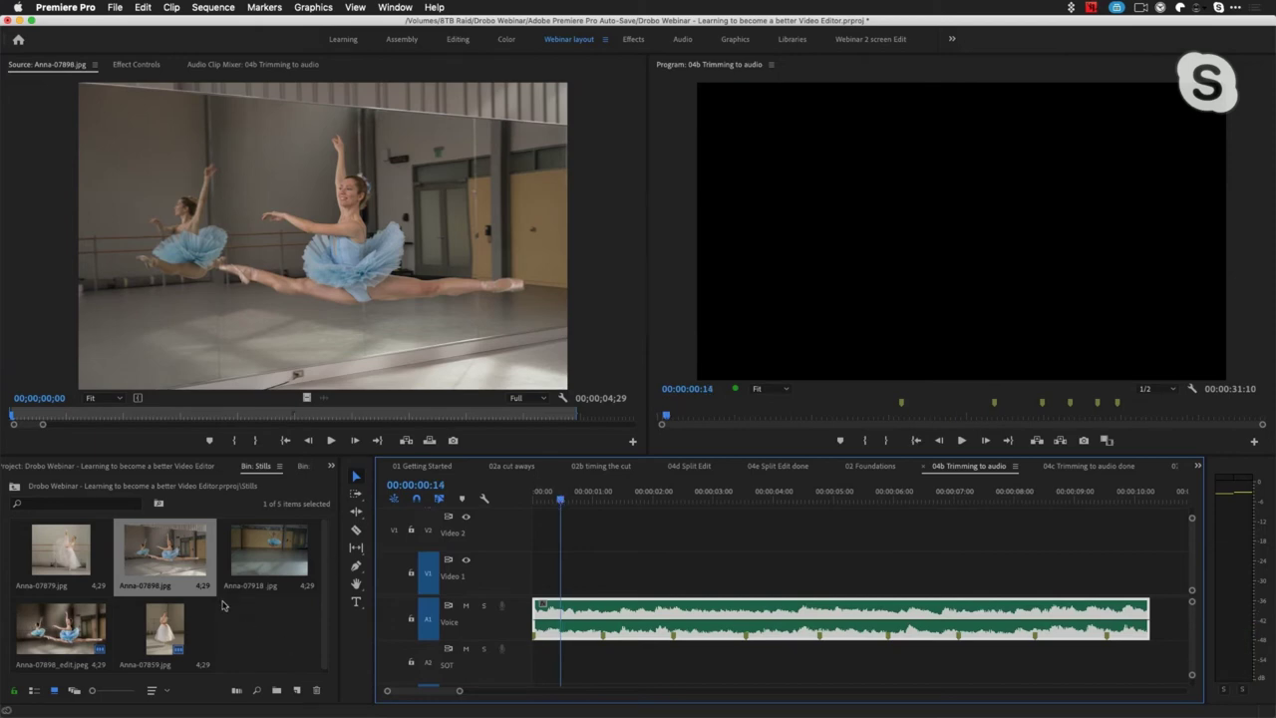
pyautogui.click(278, 644)
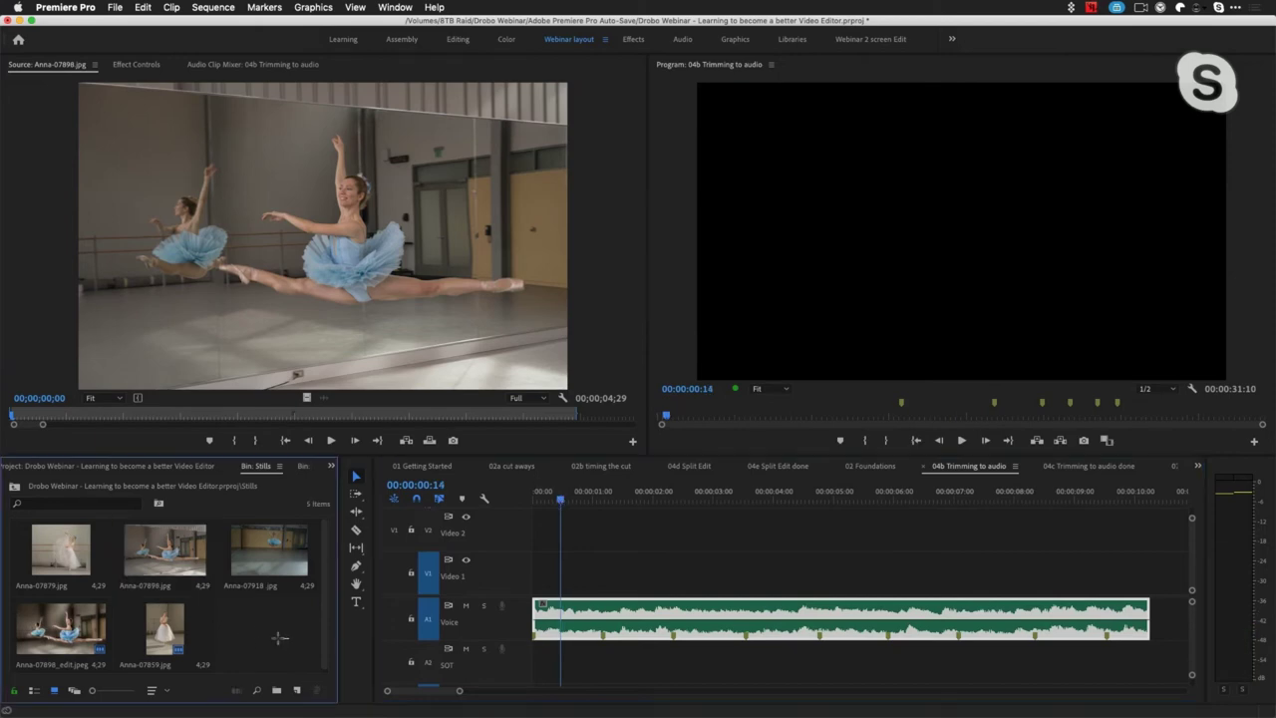
pyautogui.moveTo(275, 635); pyautogui.dragTo(554, 574)
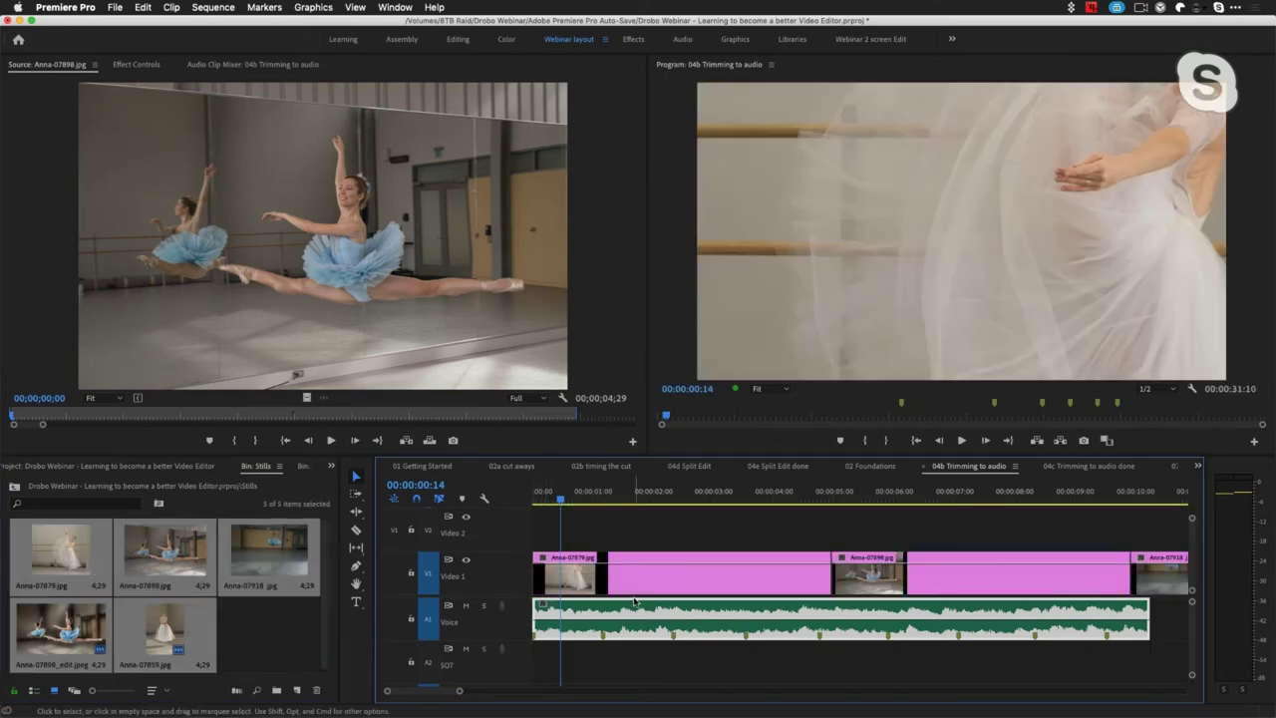
pyautogui.press('-')
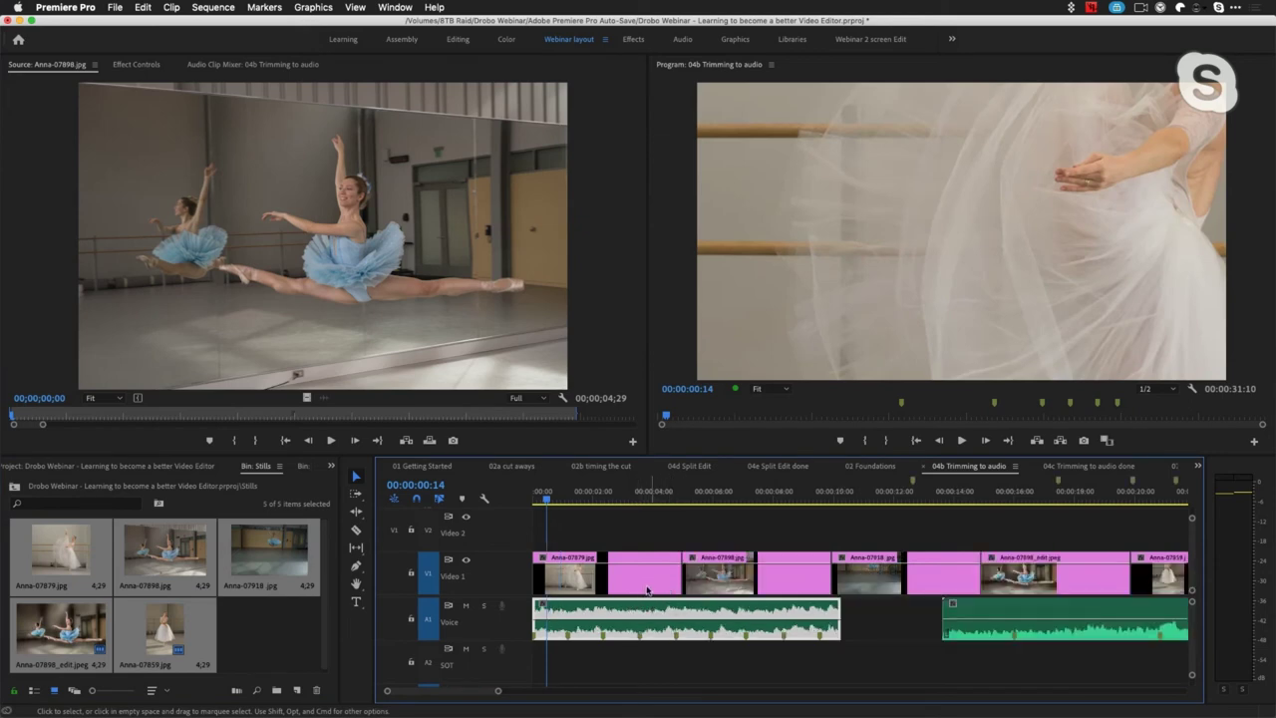
pyautogui.click(610, 576)
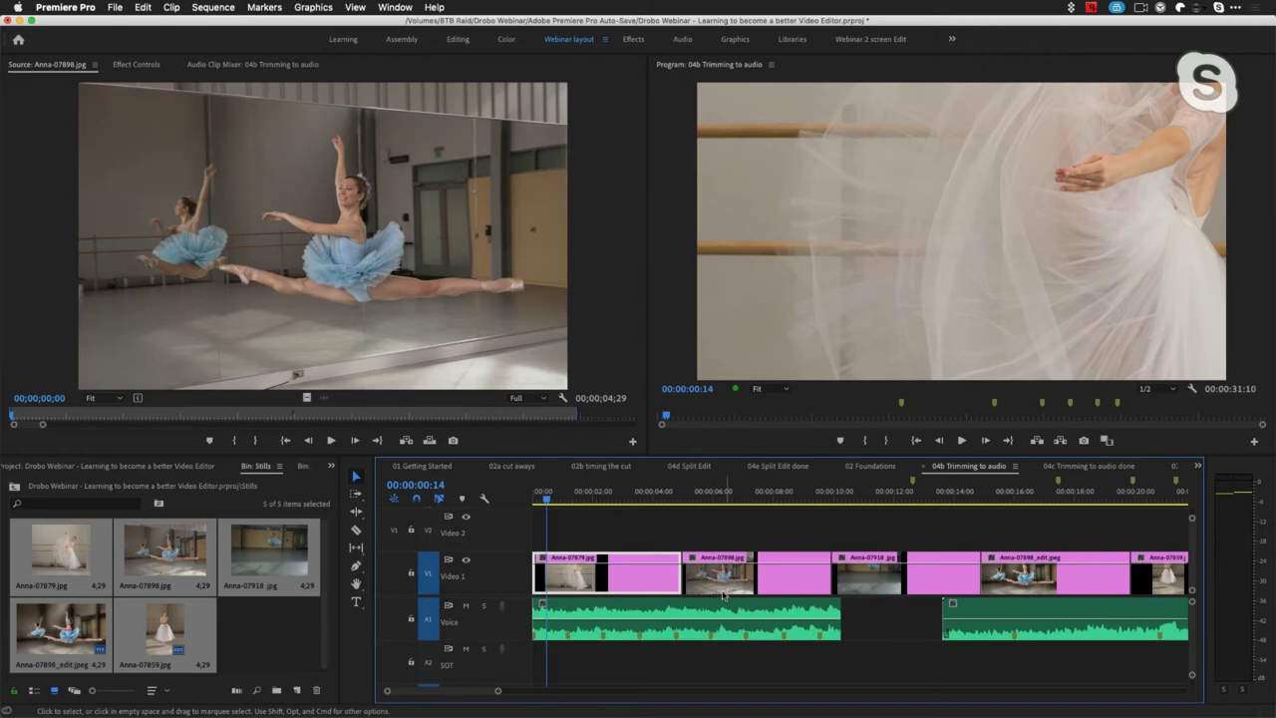
# Ripple-trim the ends of the first two stills, Anna-07879 and Anna-07898, to consecutive beat markers so each lasts one beat
pyautogui.moveTo(679, 576); pyautogui.dragTo(564, 590)
pyautogui.press('=')
pyautogui.press('=')
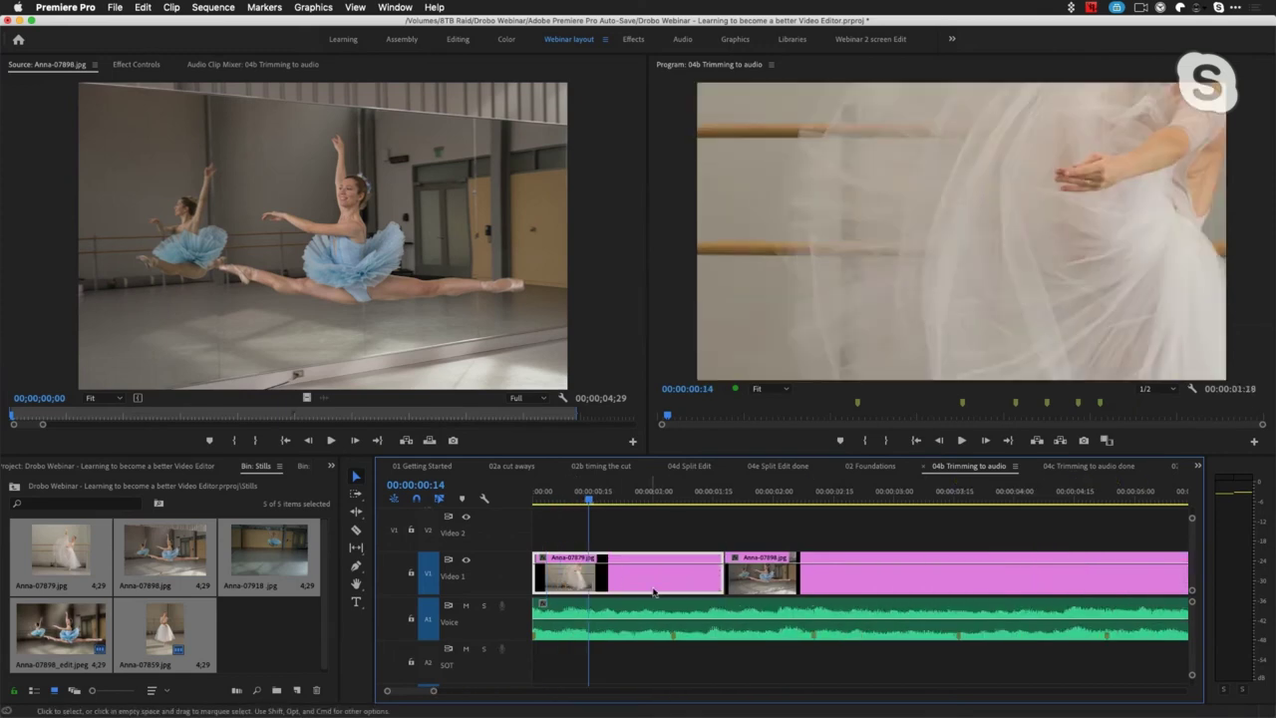
pyautogui.moveTo(724, 580); pyautogui.dragTo(671, 580)
pyautogui.press('-')
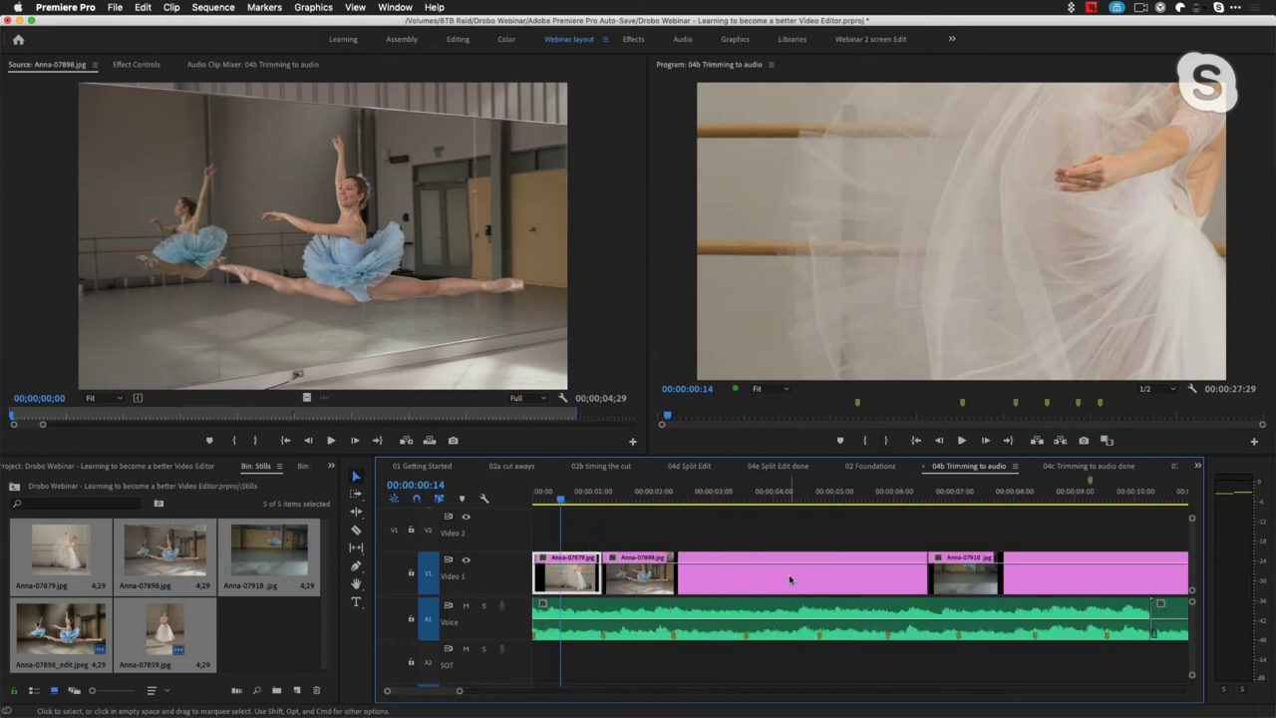
pyautogui.moveTo(926, 572); pyautogui.dragTo(680, 581)
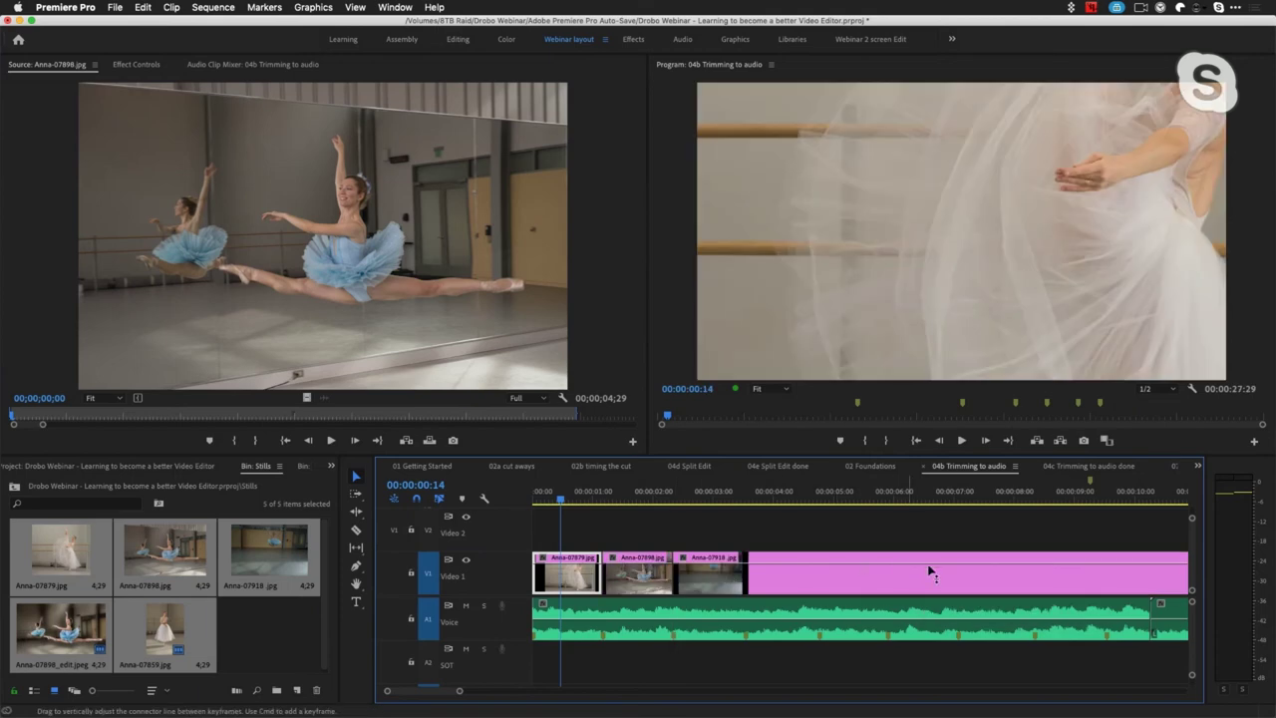
# Ripple-trim the remaining stills to beat markers: three beats for the third, one for the fourth, and two for the fifth
pyautogui.press('-')
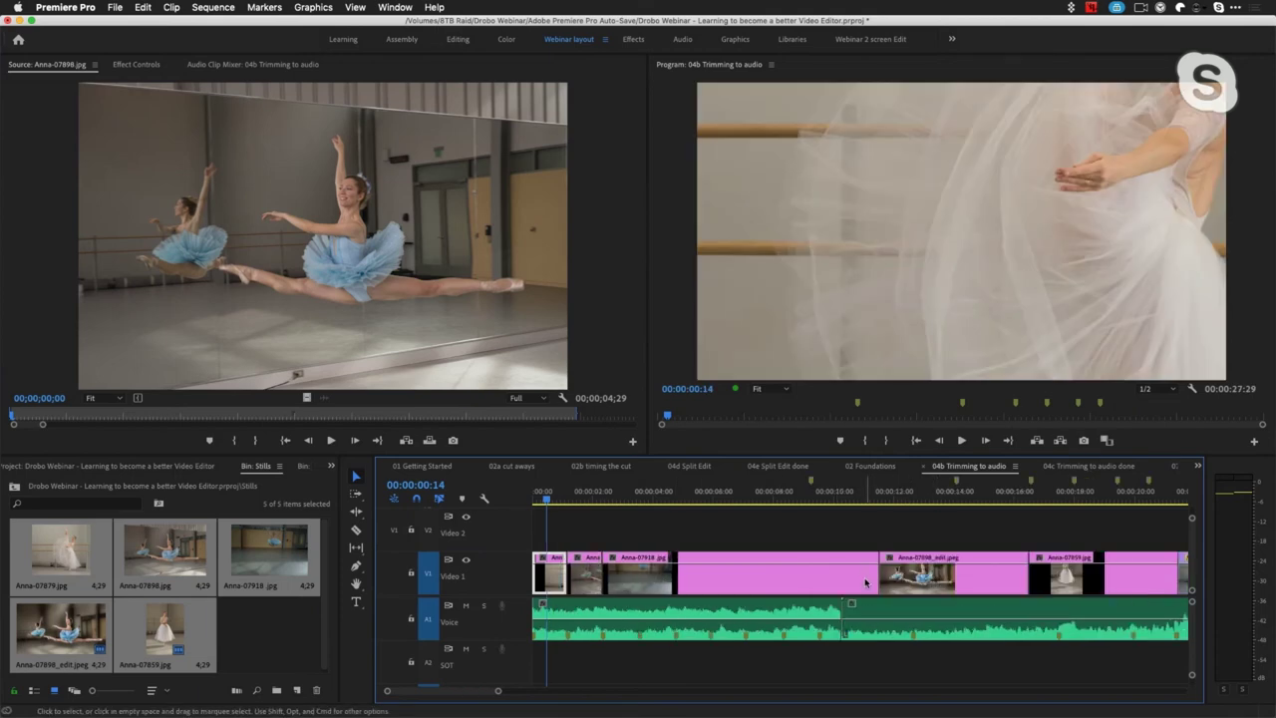
pyautogui.moveTo(873, 576); pyautogui.dragTo(711, 580)
pyautogui.moveTo(1028, 578); pyautogui.dragTo(1027, 579)
pyautogui.moveTo(759, 580); pyautogui.dragTo(749, 578)
pyautogui.moveTo(893, 576); pyautogui.dragTo(783, 580)
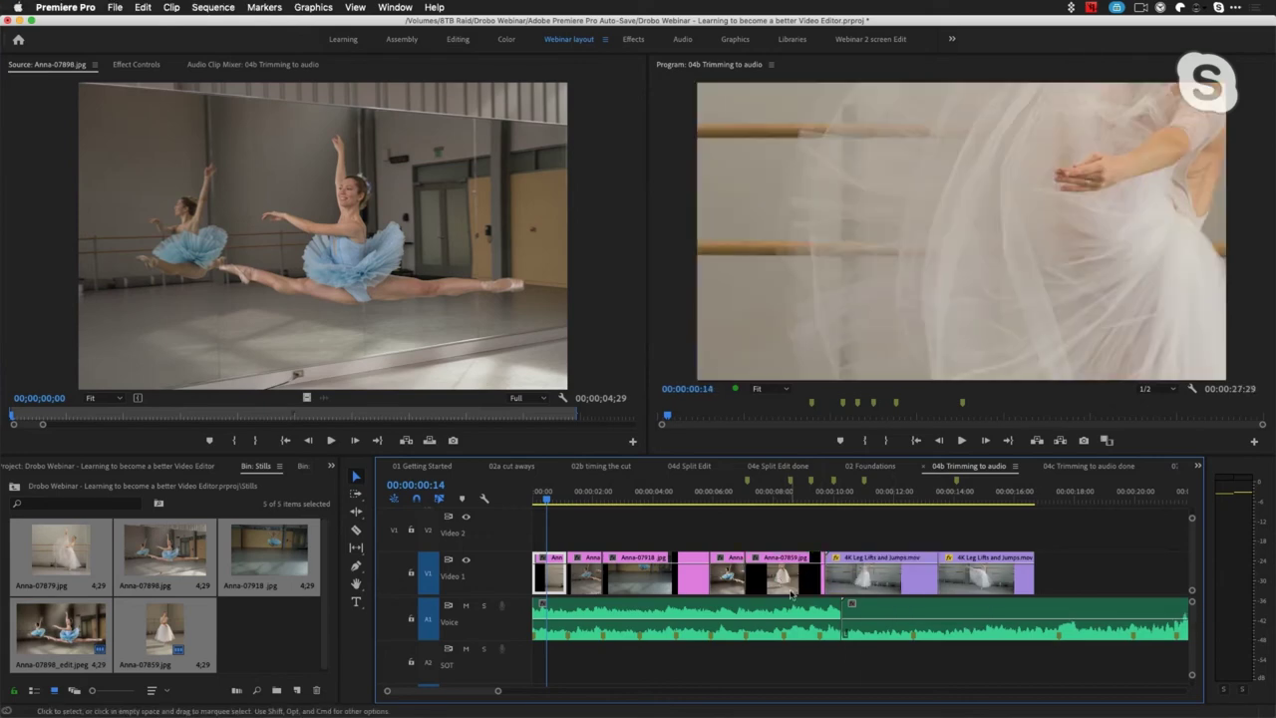
# Scrub the opening stills against the music to check the cuts on the beats
pyautogui.moveTo(588, 508); pyautogui.dragTo(555, 501)
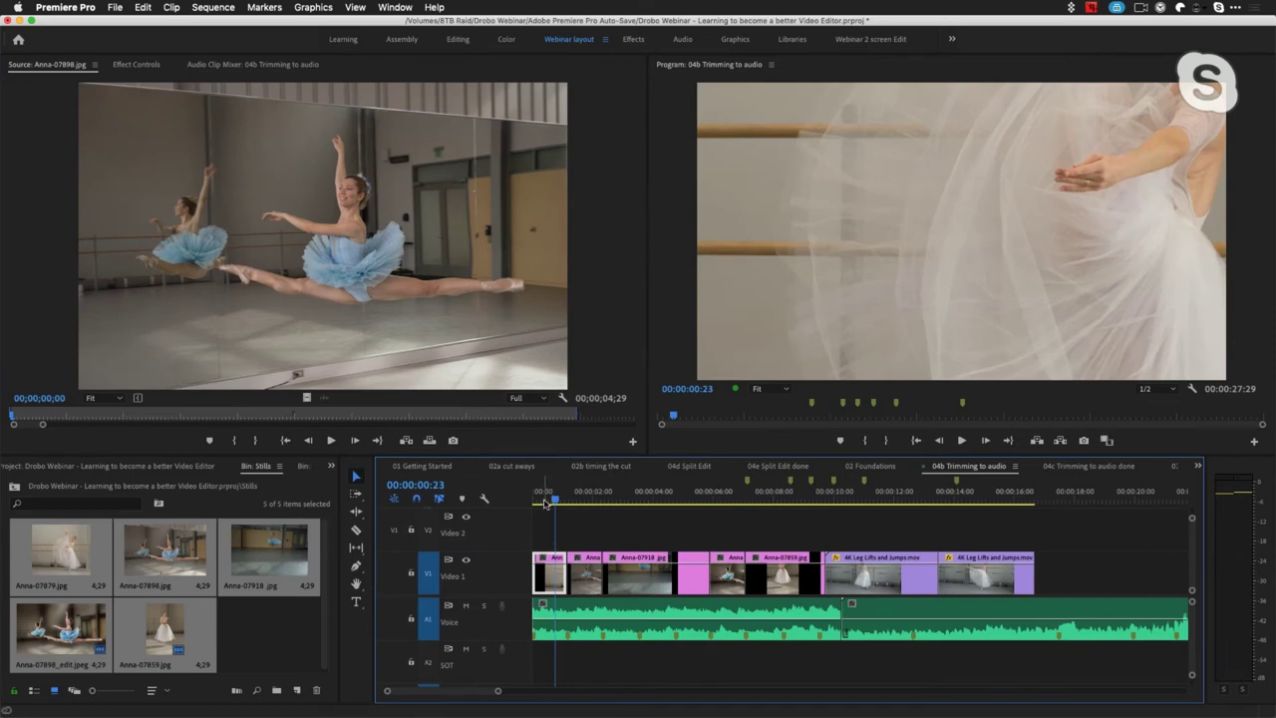
pyautogui.click(542, 501)
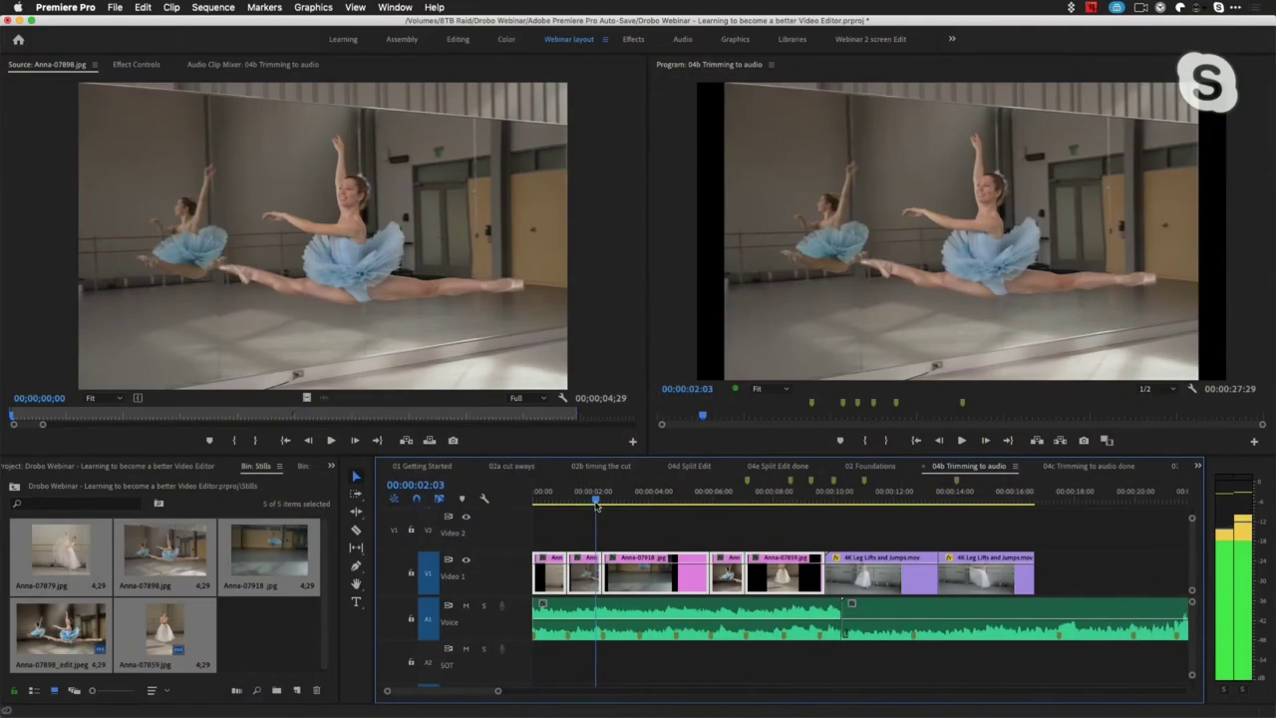
pyautogui.moveTo(597, 506); pyautogui.dragTo(594, 504)
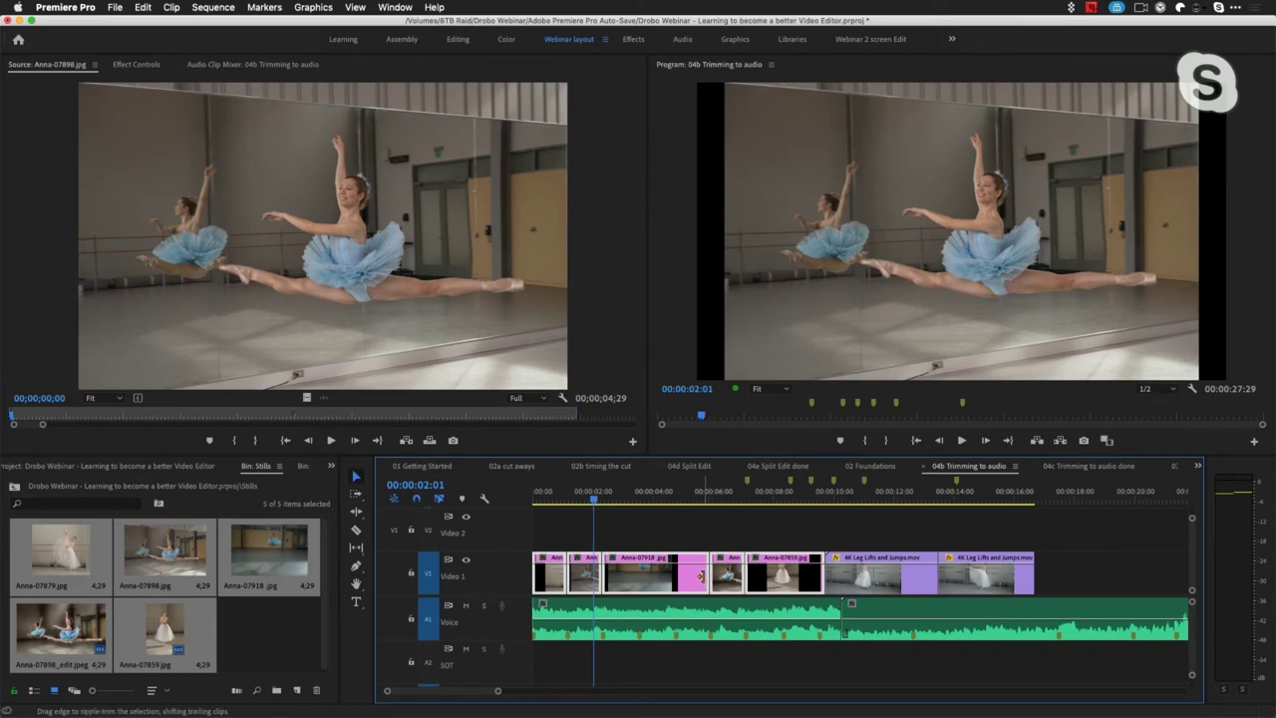
# Ripple-trim the third and fourth stills to one beat each, and play the sequence to check the rhythm
pyautogui.moveTo(700, 576); pyautogui.dragTo(639, 580)
pyautogui.moveTo(744, 578); pyautogui.dragTo(677, 578)
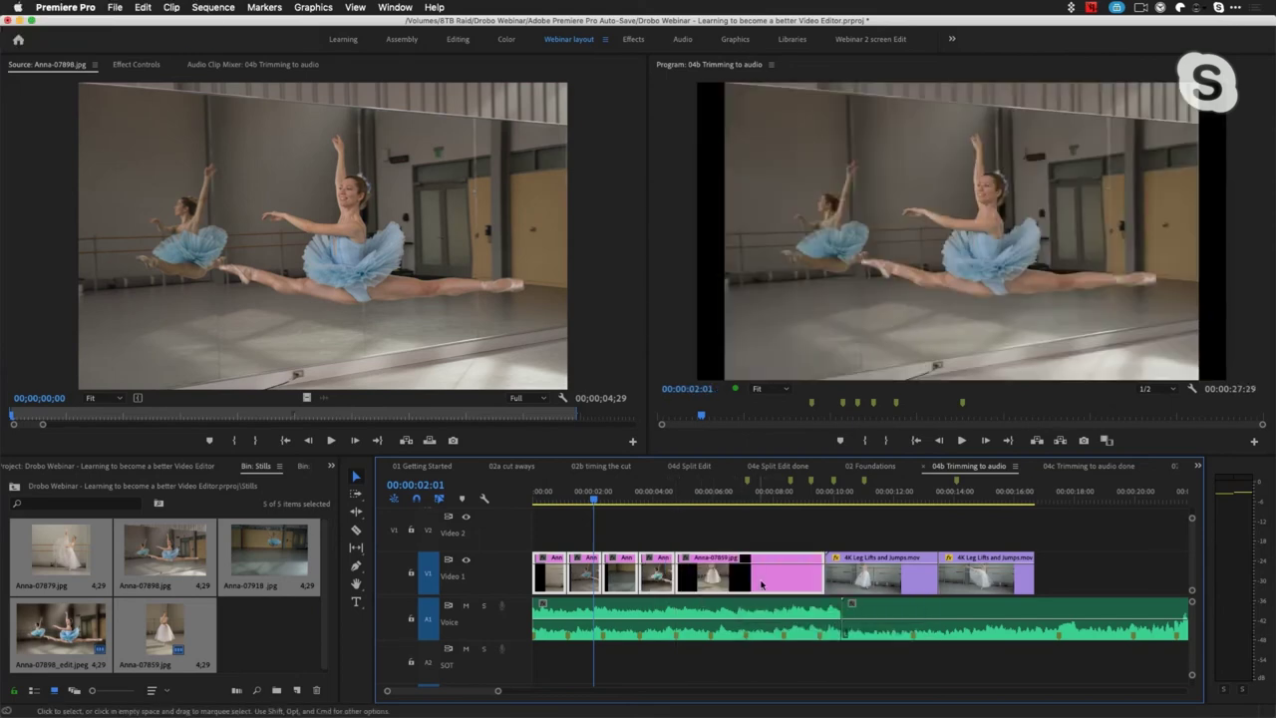
pyautogui.press('j')
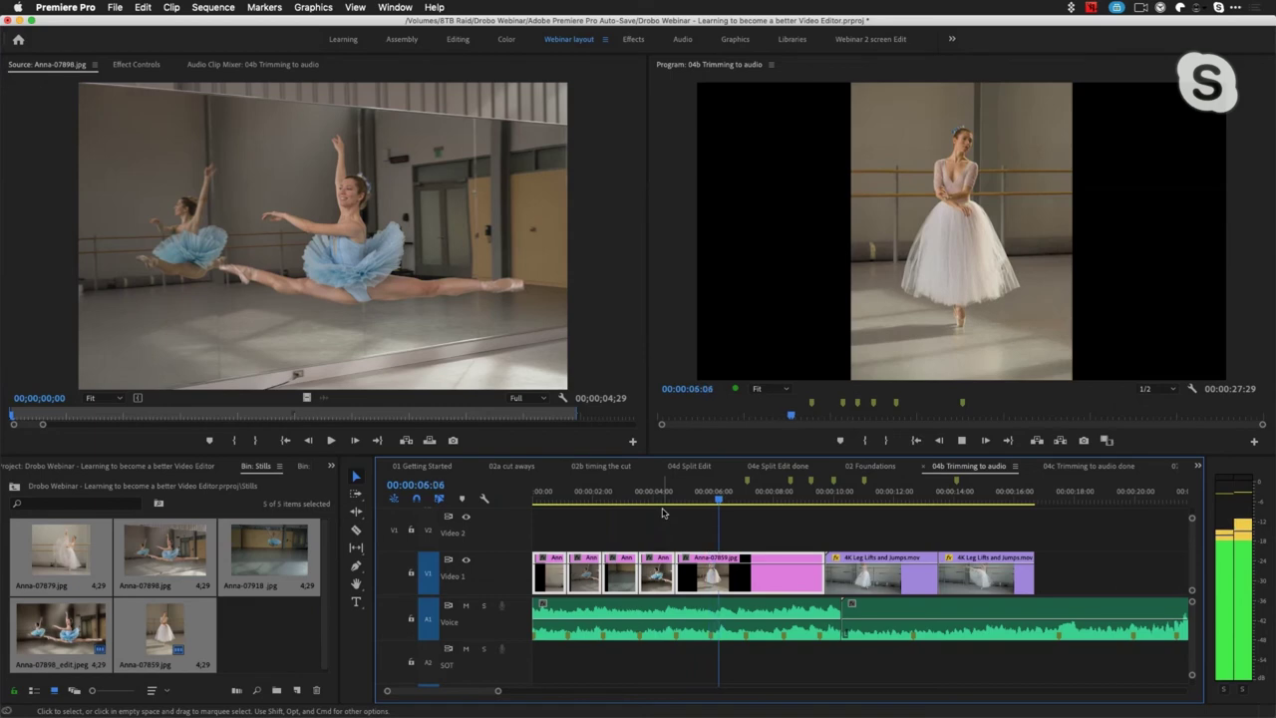
pyautogui.press('space')
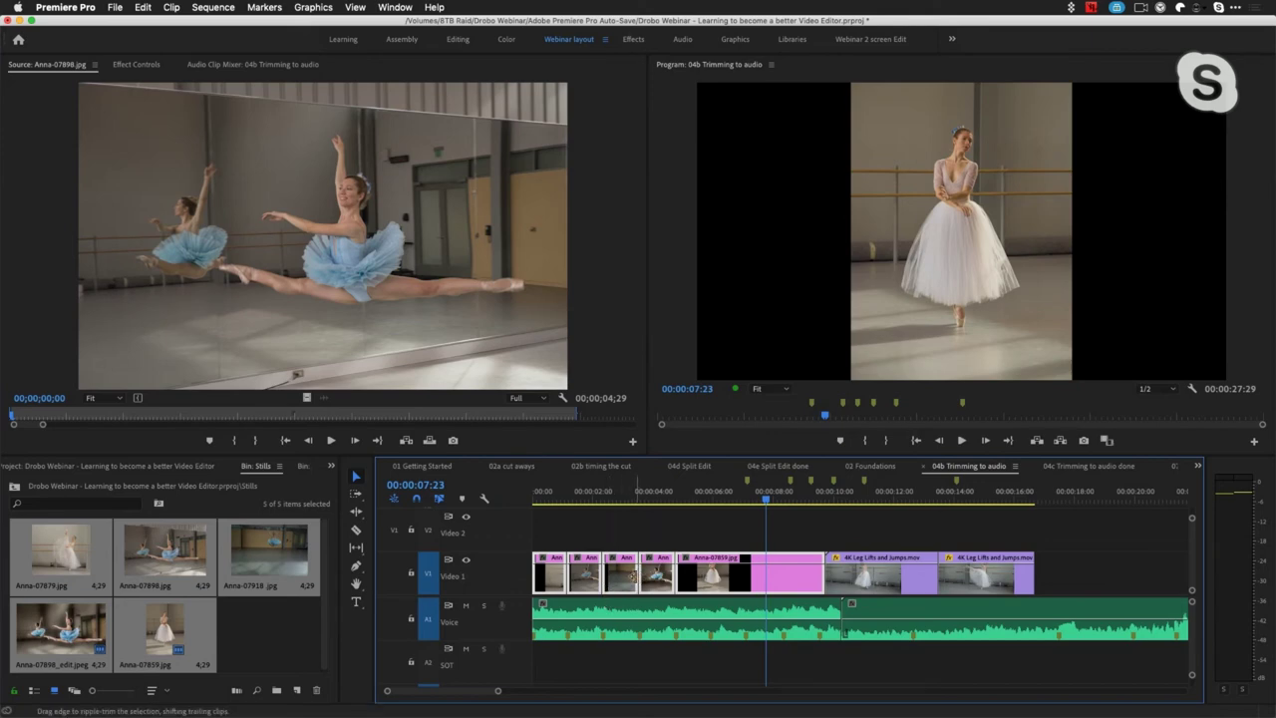
# Lengthen the third still by one beat with a ripple trim, and scrub through the two 4K Leg Lifts and Jumps clips
pyautogui.moveTo(636, 576); pyautogui.dragTo(674, 576)
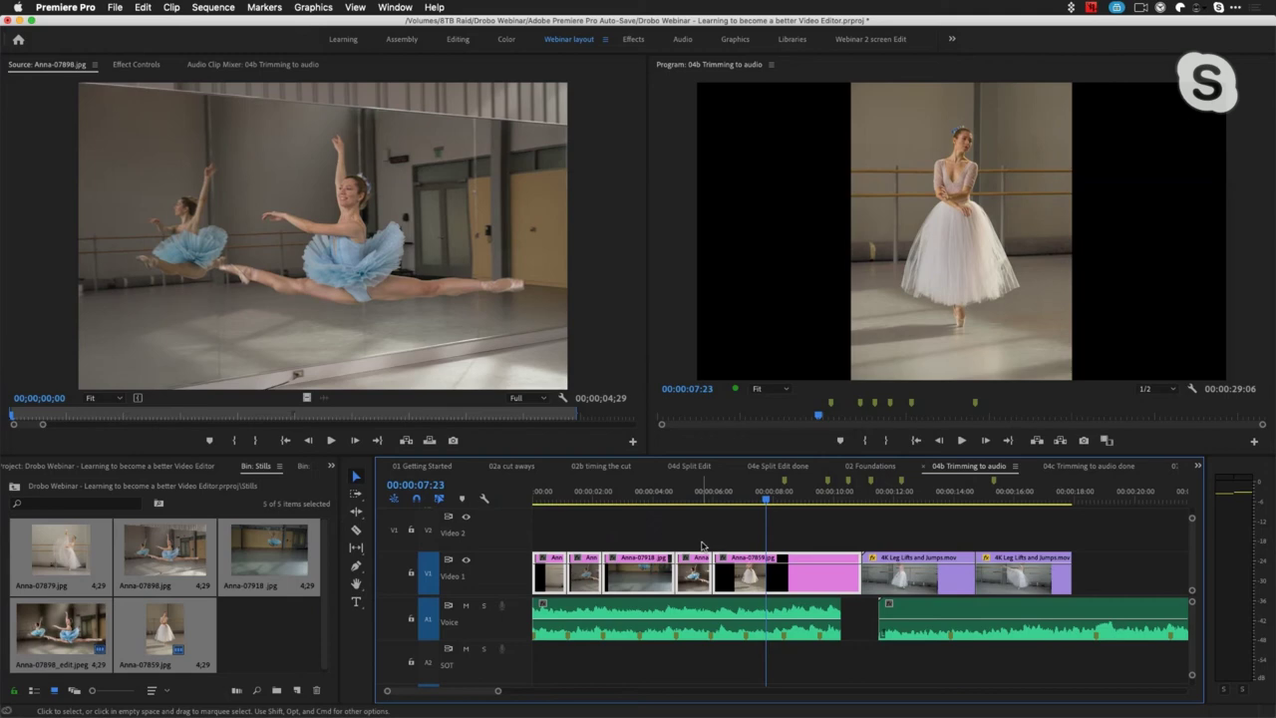
pyautogui.press('-')
pyautogui.click(803, 580)
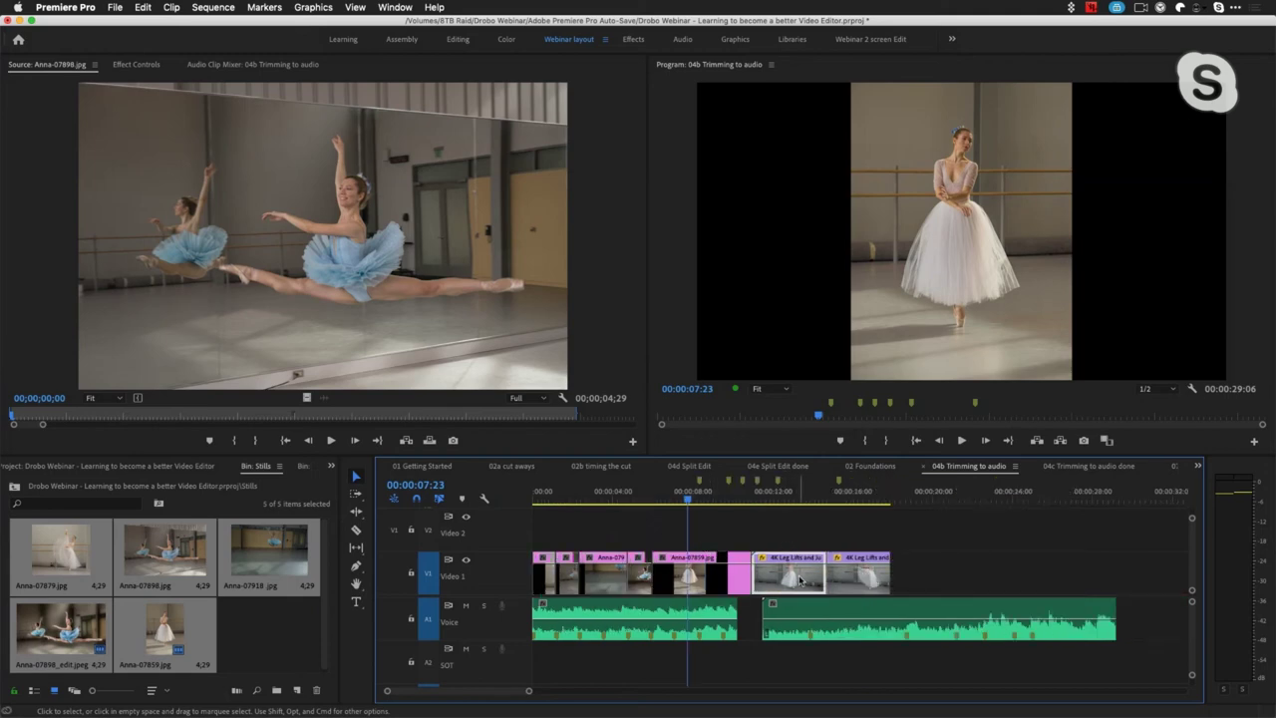
pyautogui.moveTo(793, 498); pyautogui.dragTo(867, 506)
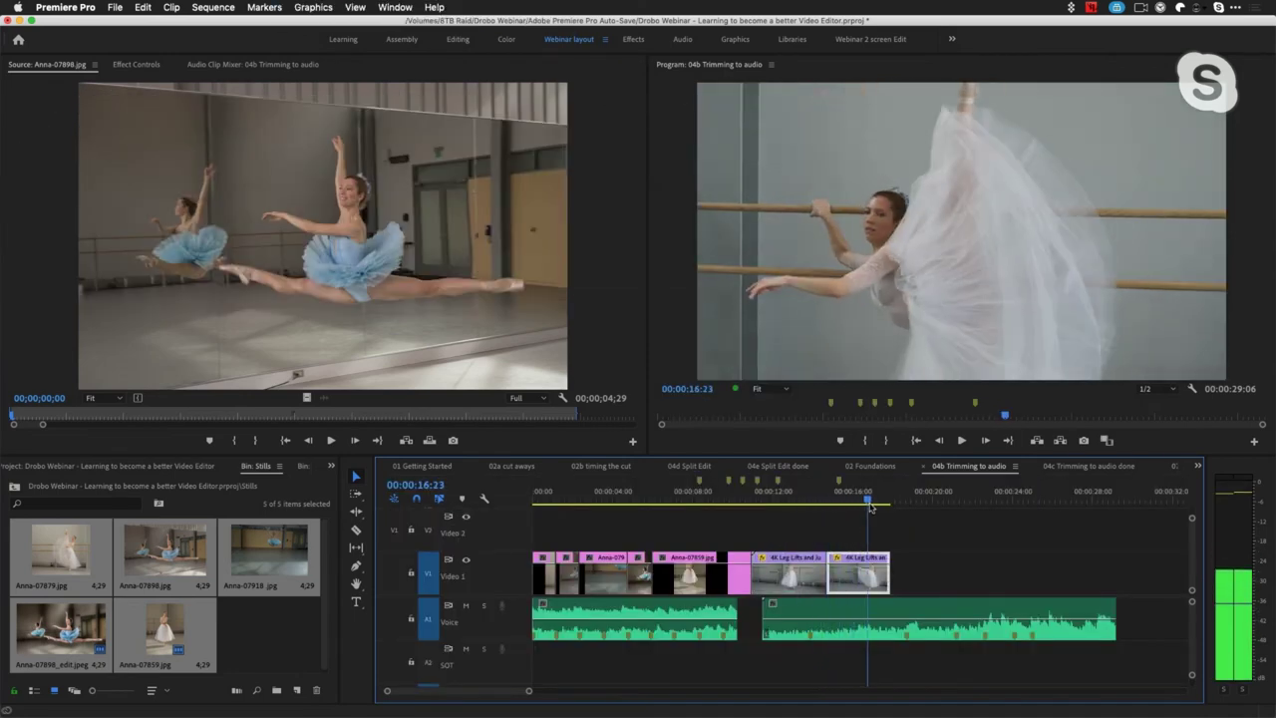
# Open the 04c Trimming to audio done sequence and play its dance section near the start through to the last clip
pyautogui.click(1064, 466)
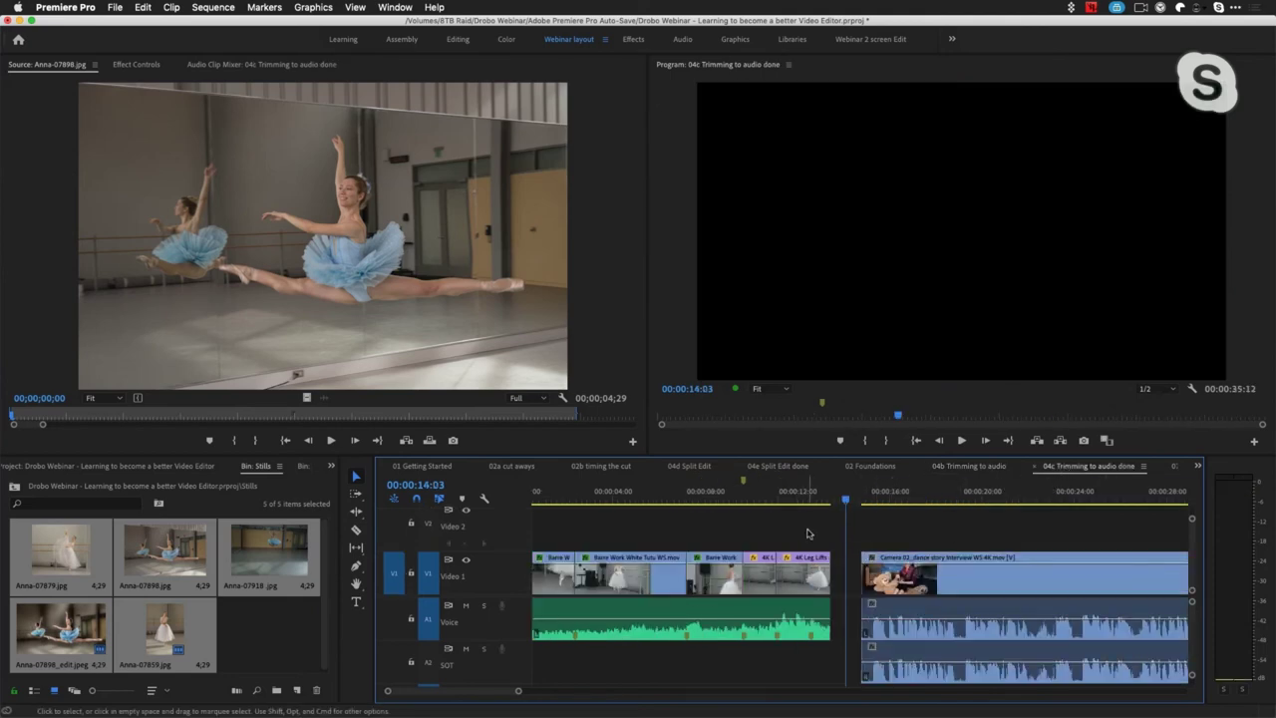
pyautogui.press('-')
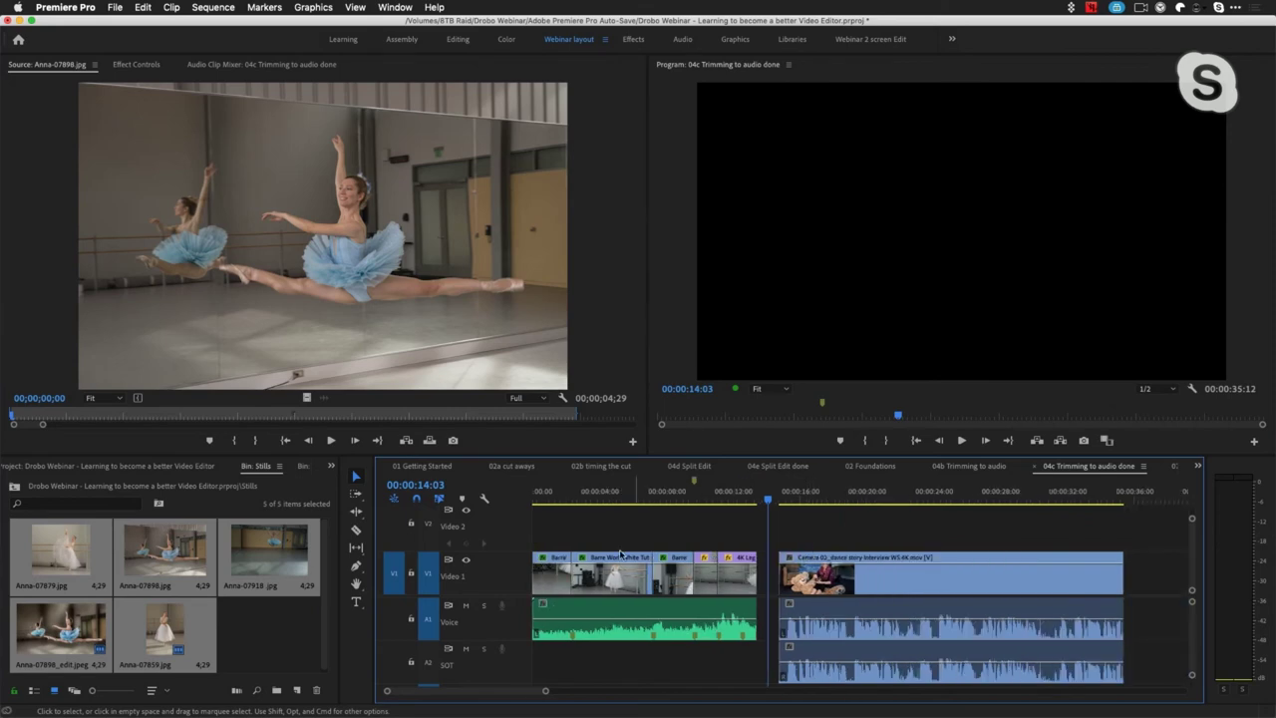
pyautogui.click(554, 498)
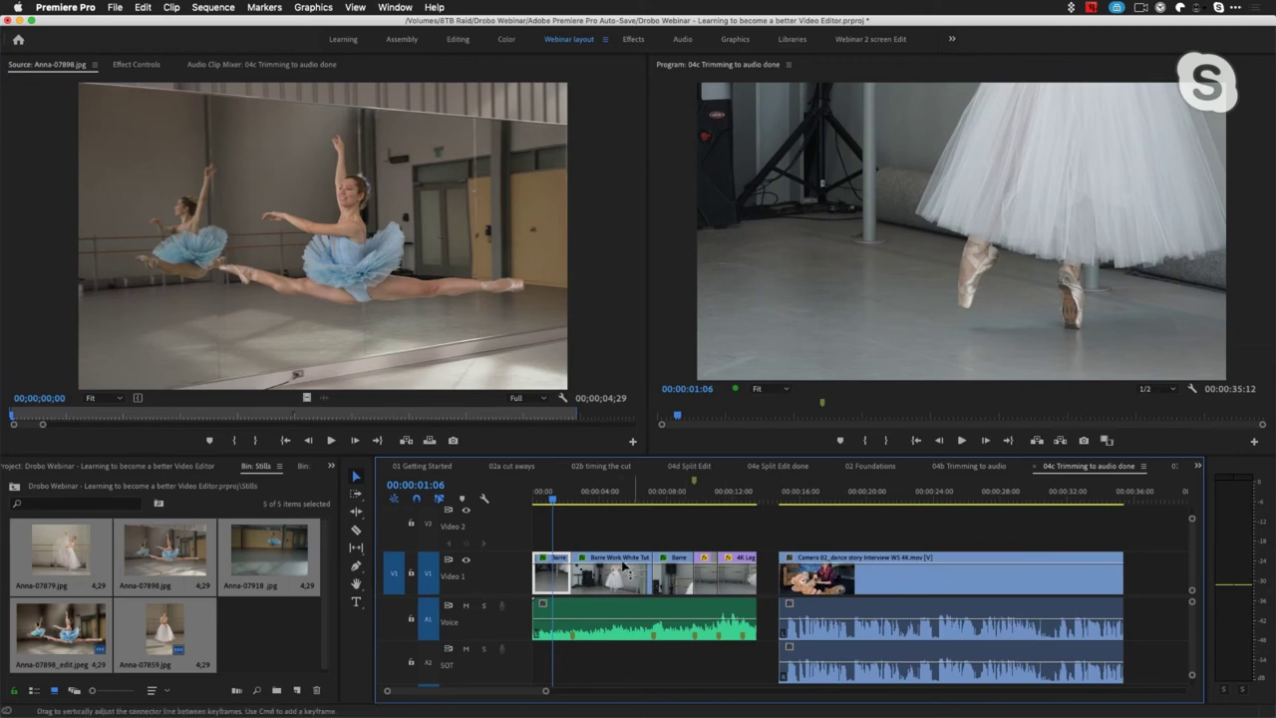
pyautogui.press('space')
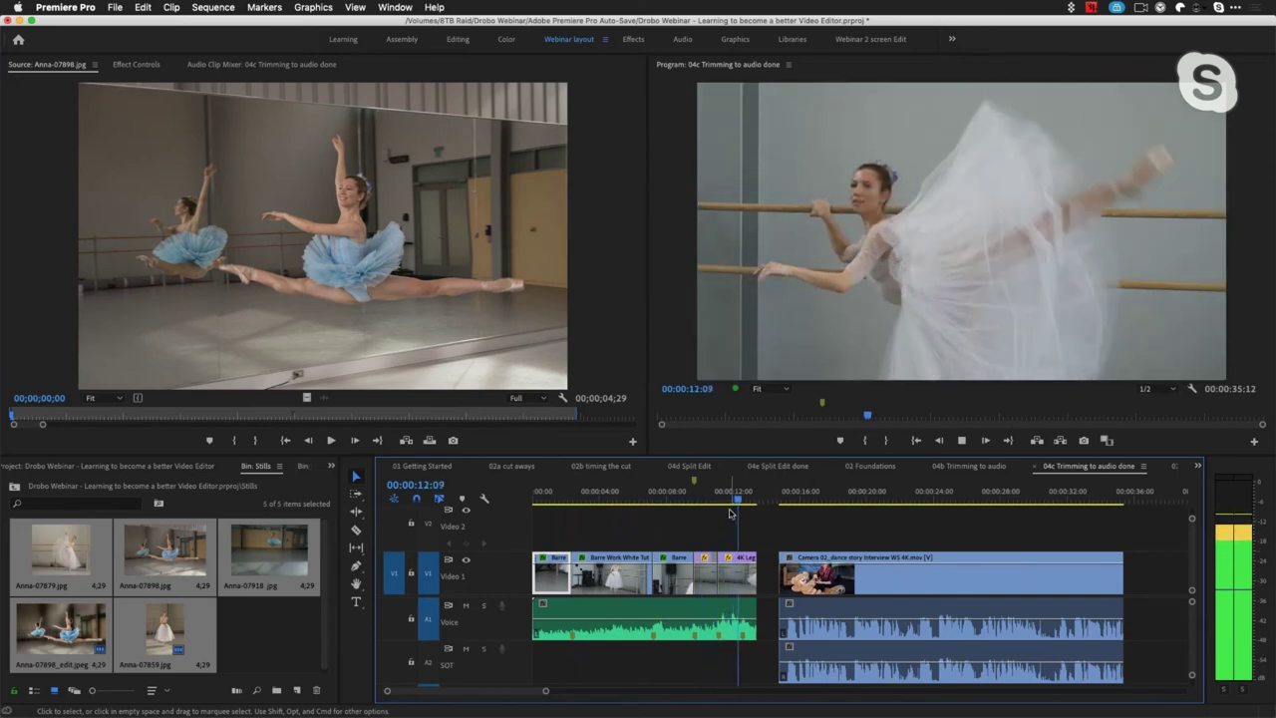
pyautogui.press('space')
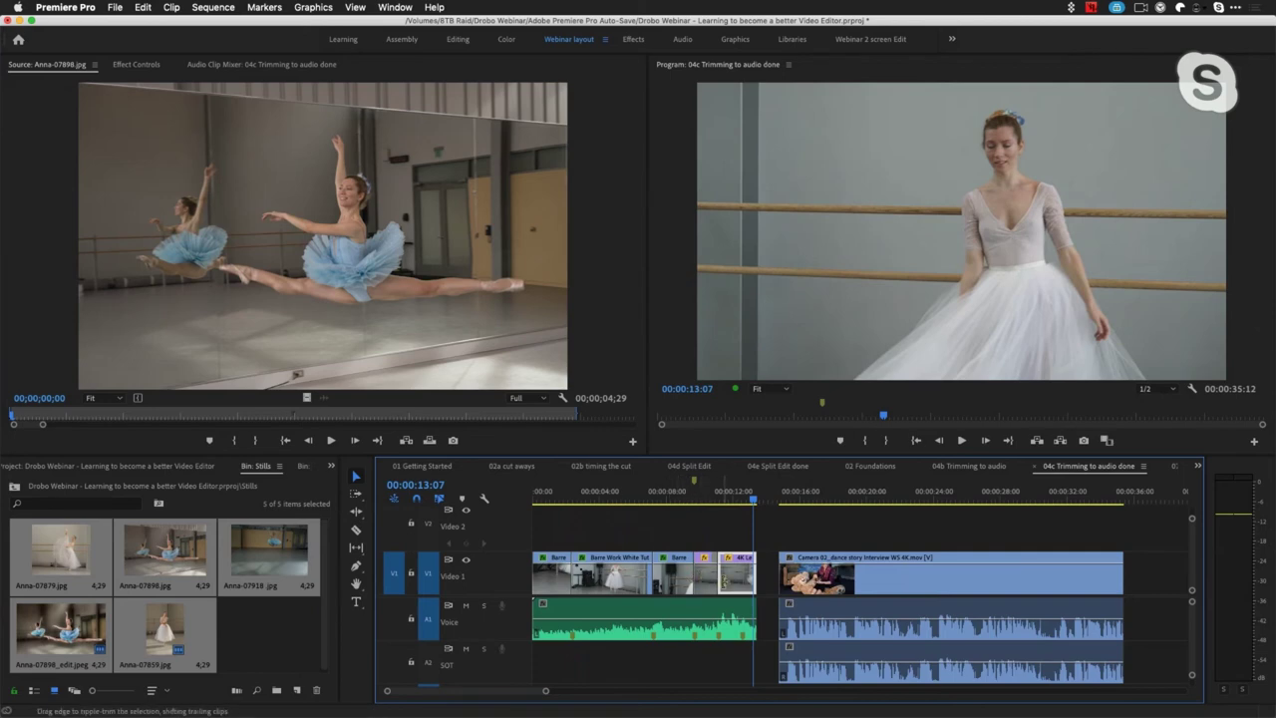
# Scrub around the cut between the last two dance clips to examine how it matches the beat marker
pyautogui.moveTo(724, 495); pyautogui.dragTo(713, 502)
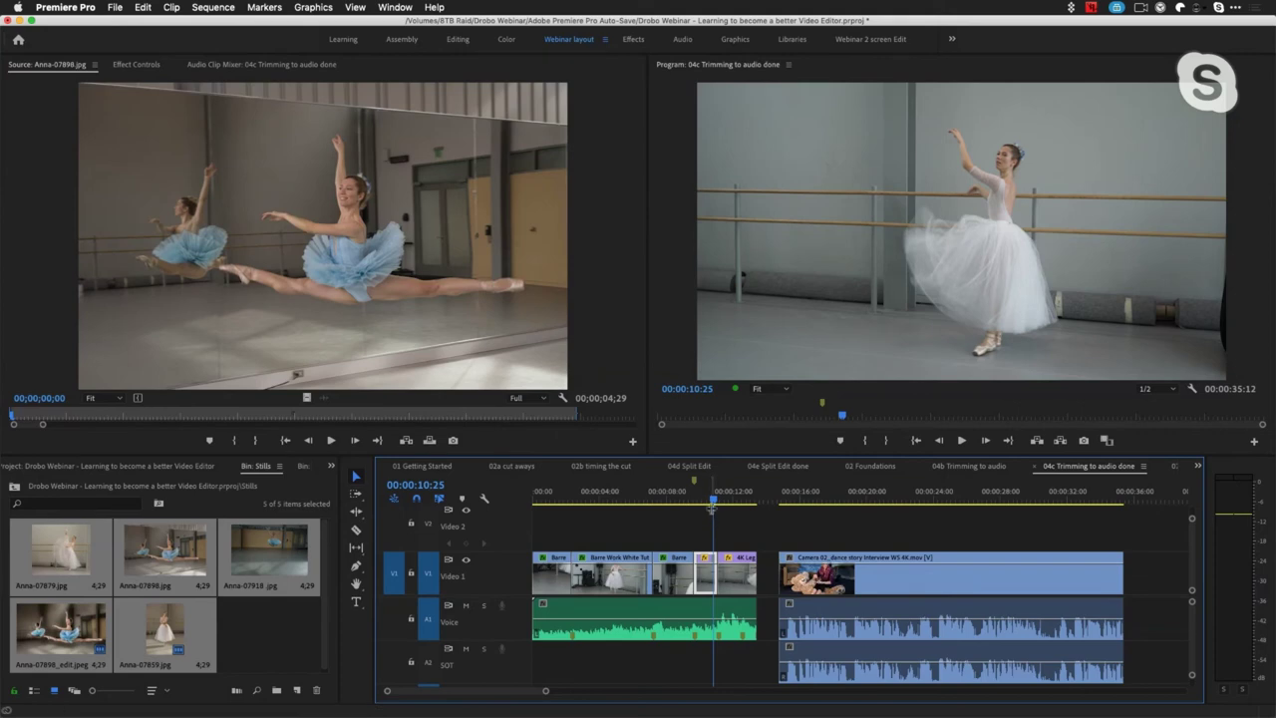
pyautogui.hotkey('shift', 'Left')
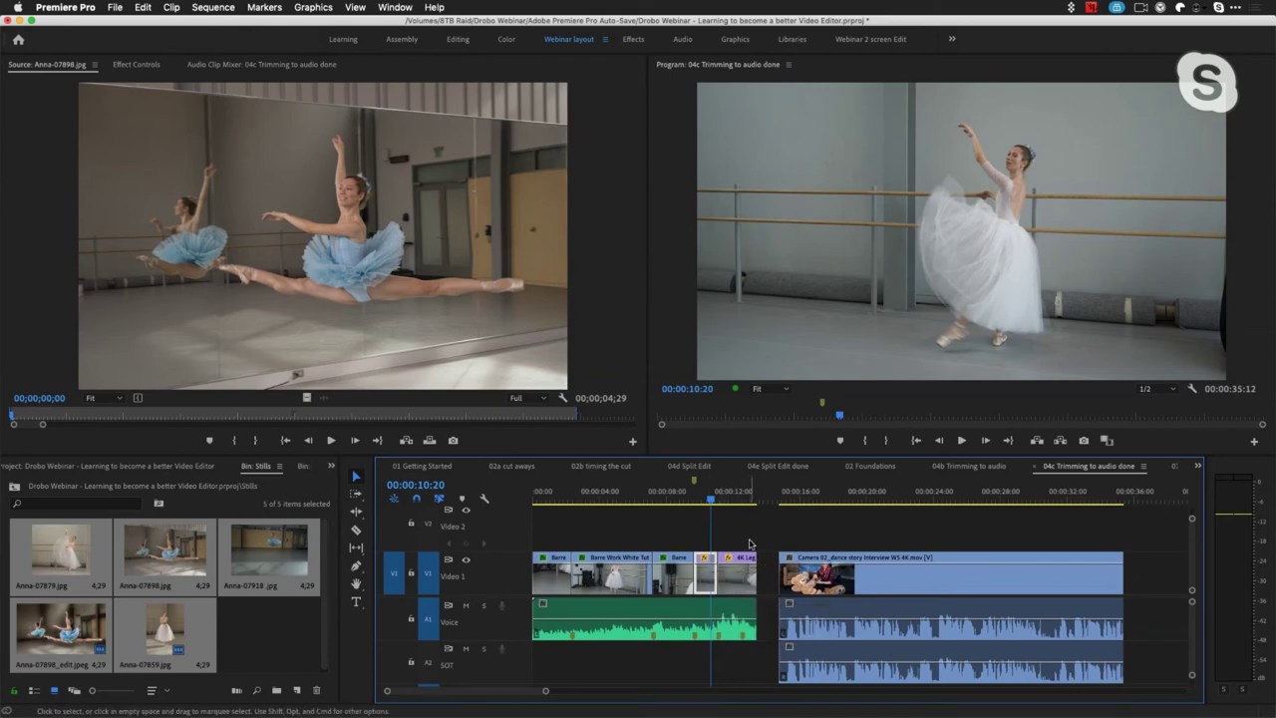
pyautogui.click(742, 576)
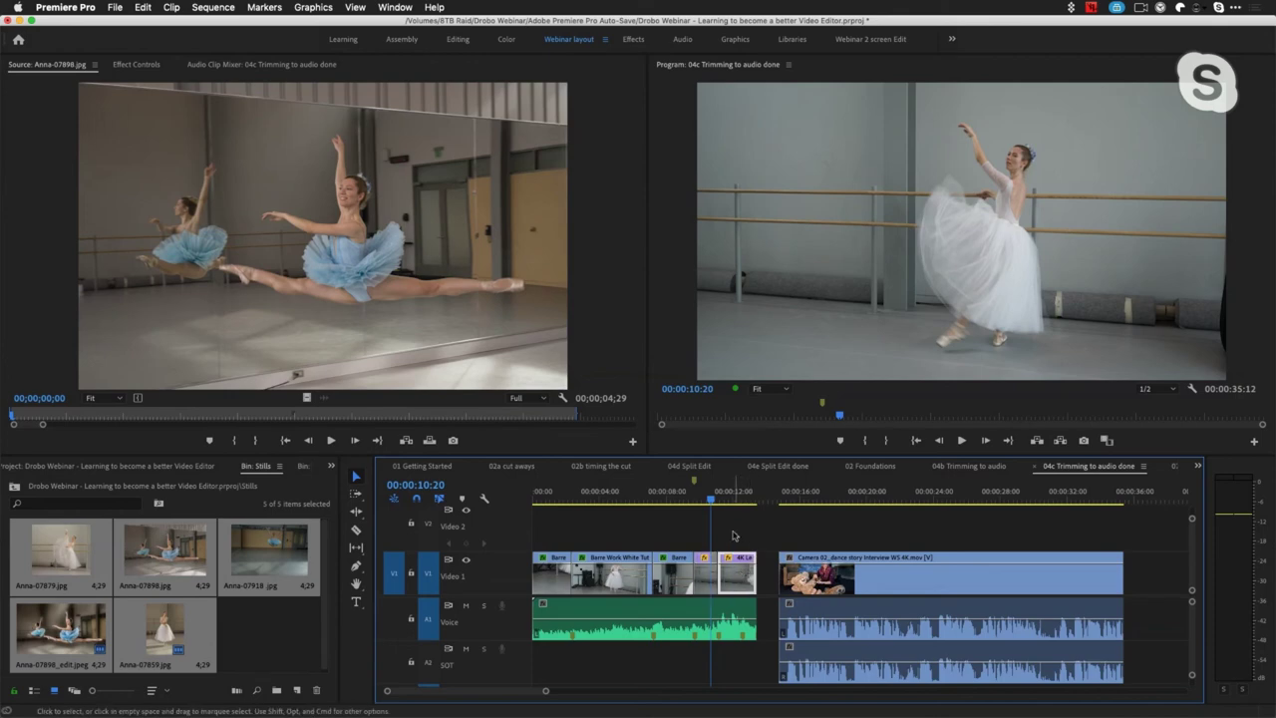
pyautogui.moveTo(730, 501); pyautogui.dragTo(707, 504)
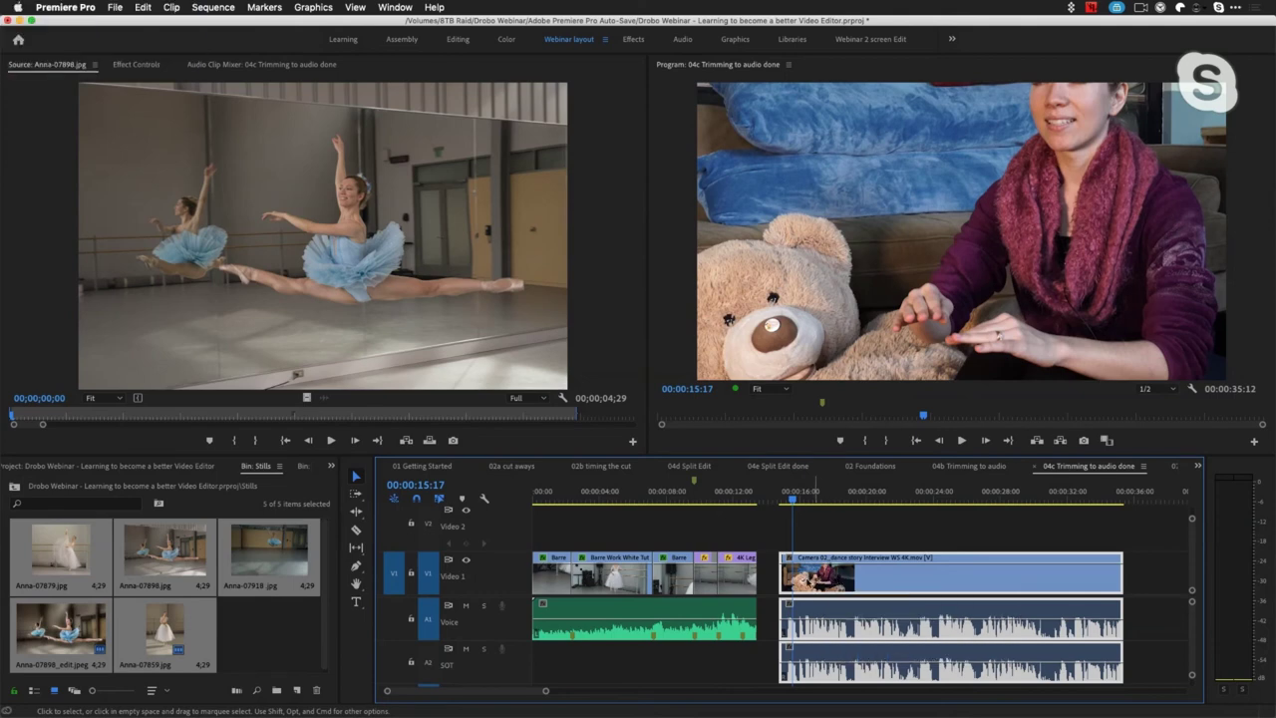
# Apply Scale to Frame Size to the dance story interview clip and inspect its Motion settings in Effect Controls
pyautogui.rightClick(856, 582)
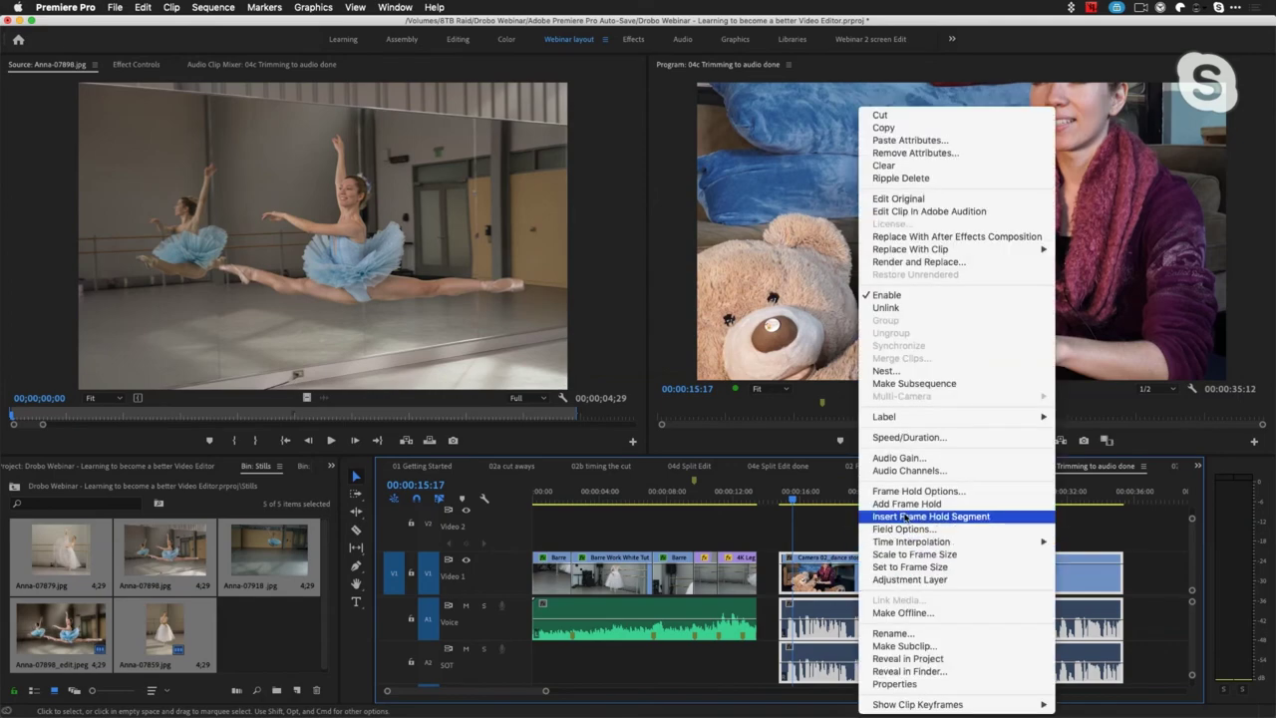
pyautogui.click(914, 553)
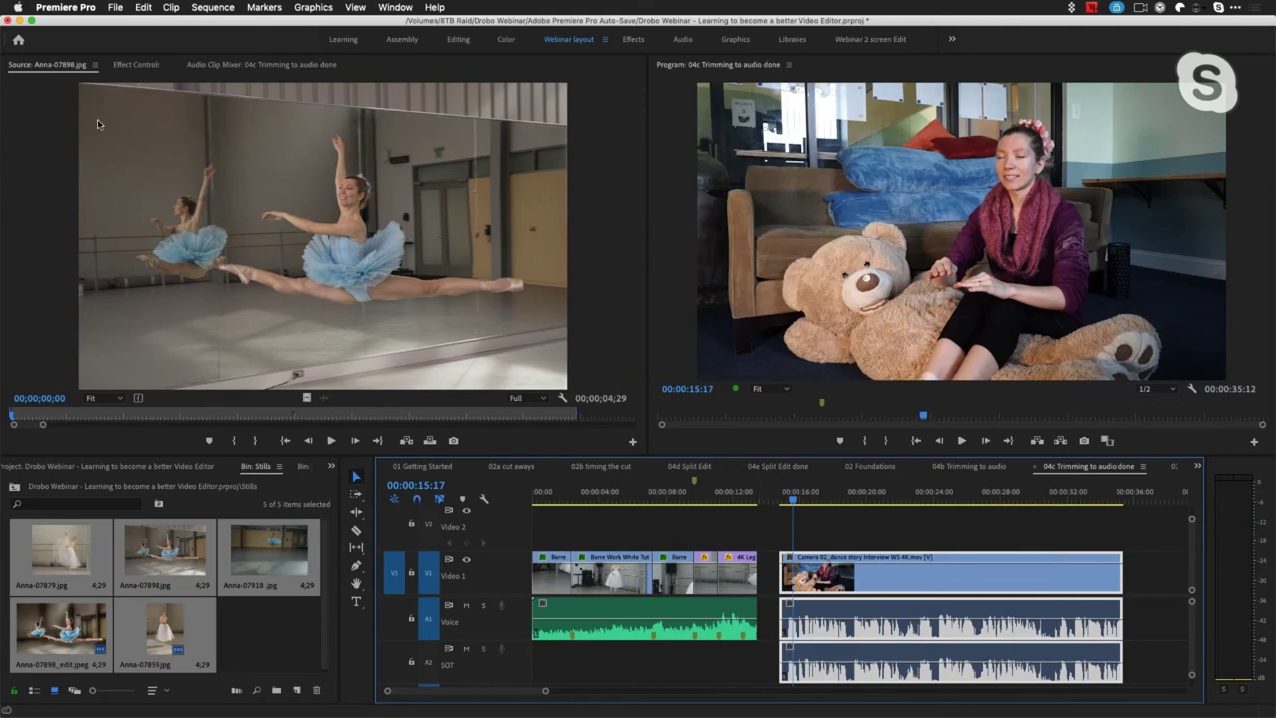
pyautogui.click(136, 65)
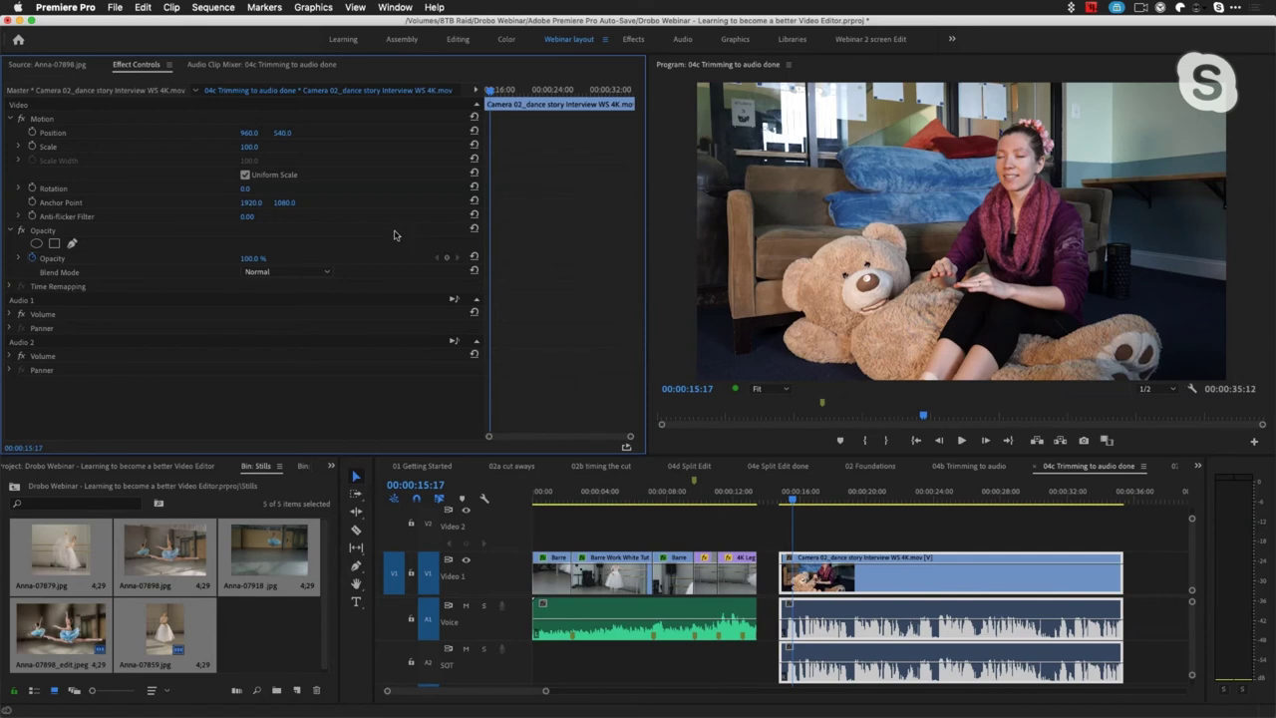
pyautogui.click(838, 499)
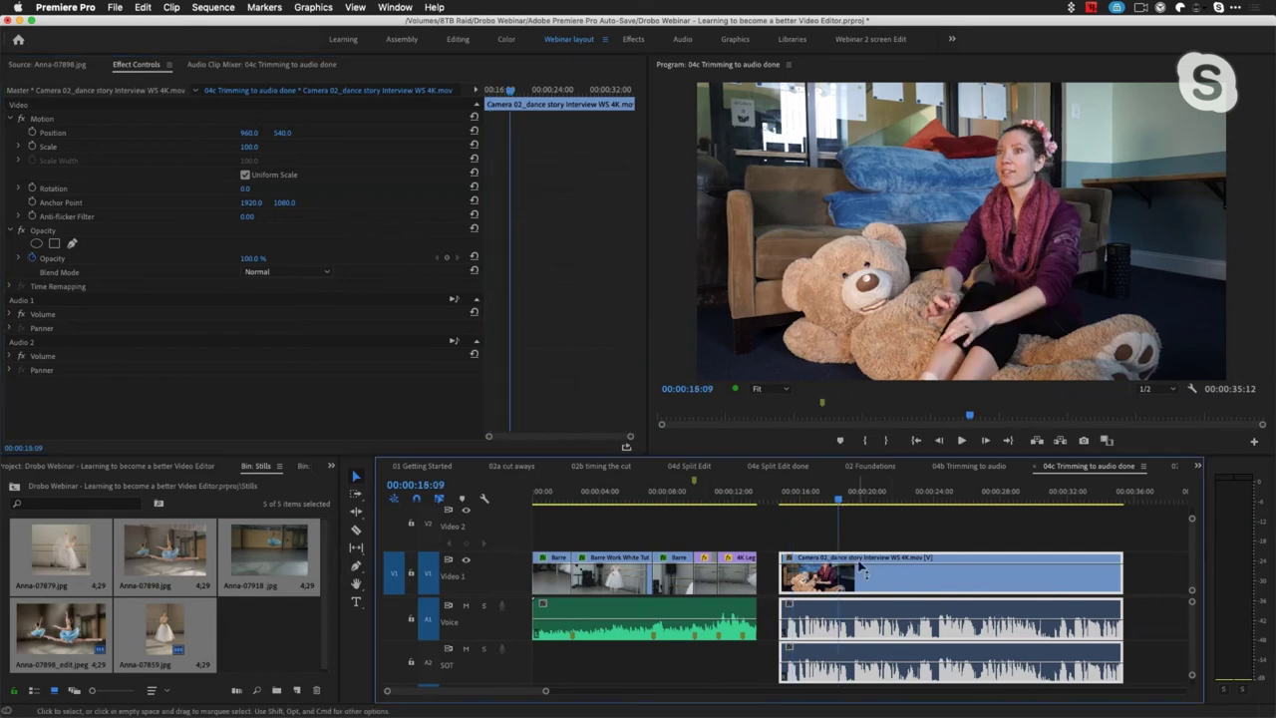
# Apply Set to Frame Size to the dance story interview clip
pyautogui.click(869, 536)
pyautogui.click(872, 558)
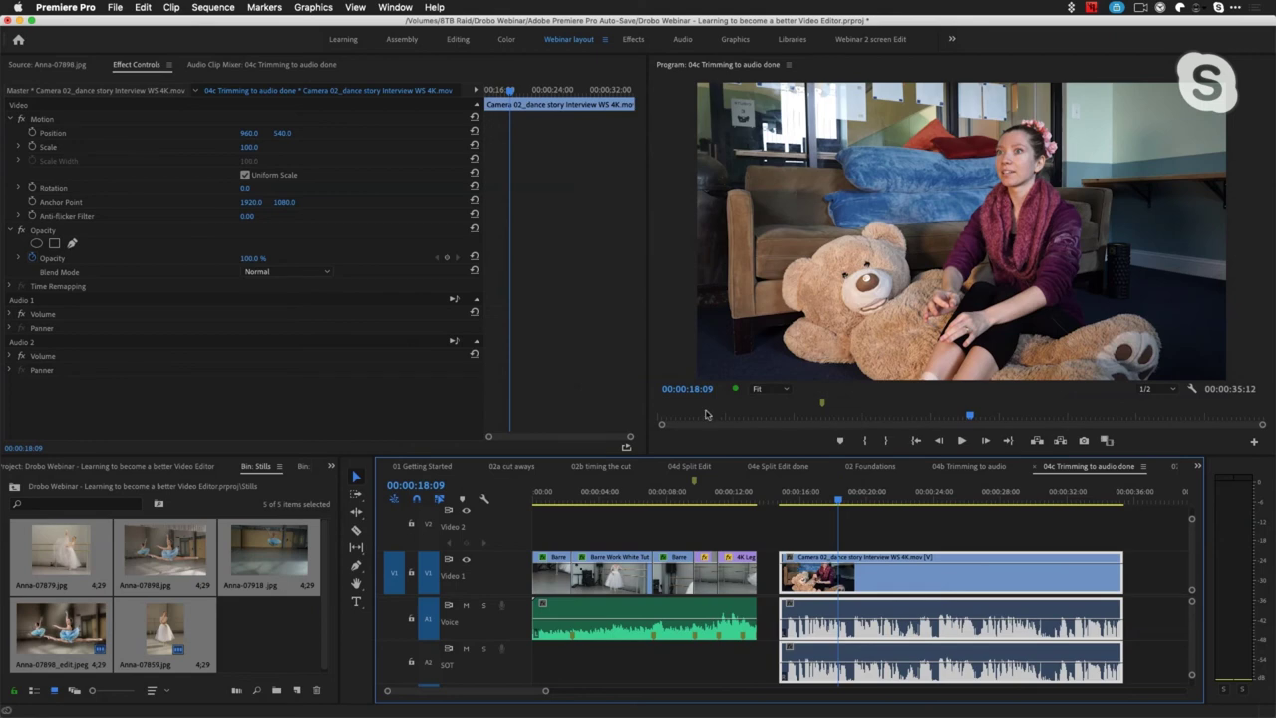
pyautogui.rightClick(886, 581)
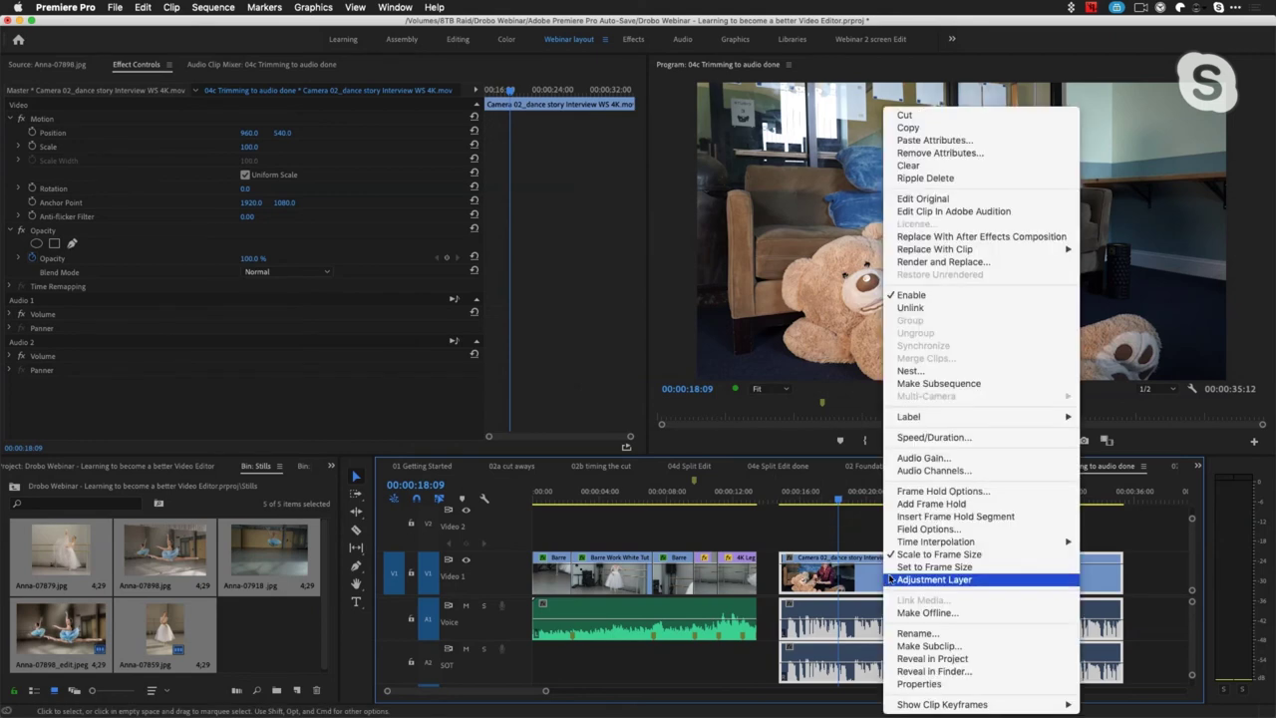
pyautogui.click(897, 566)
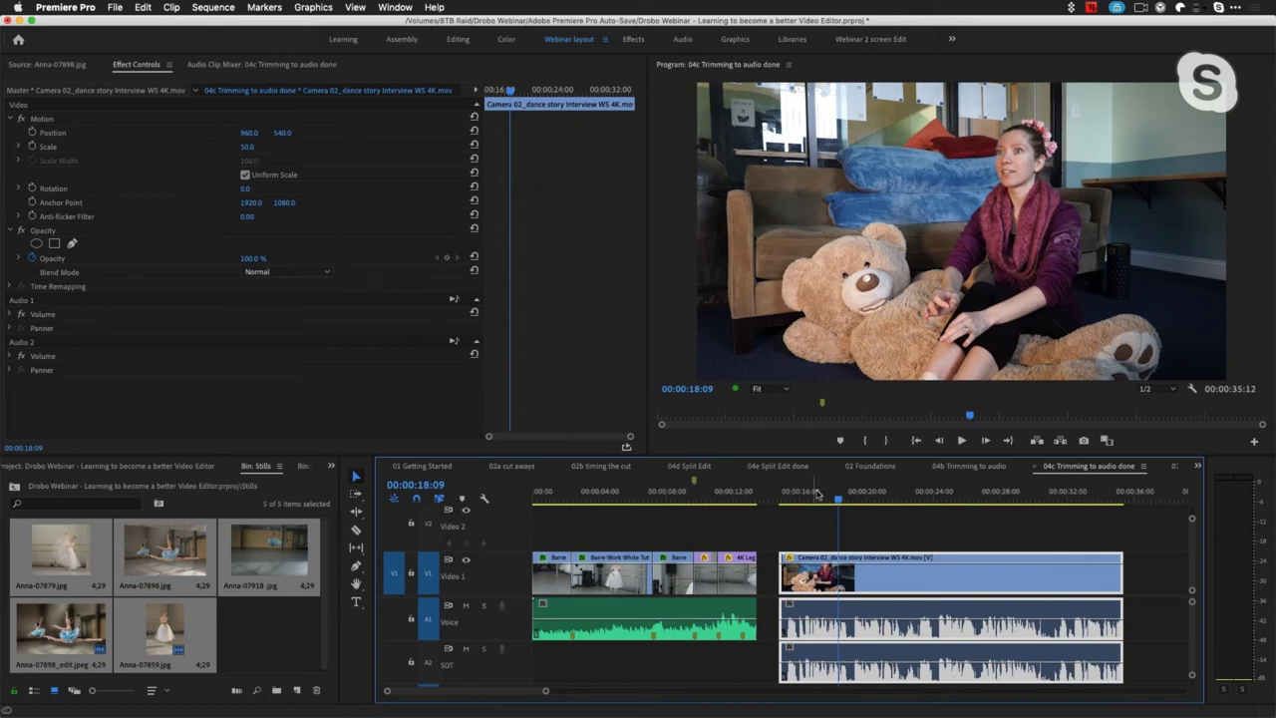
# Mark the interview section from 00:00:19:03 to 00:00:24:00 with In and Out points and extract it, closing the gap
pyautogui.press('space')
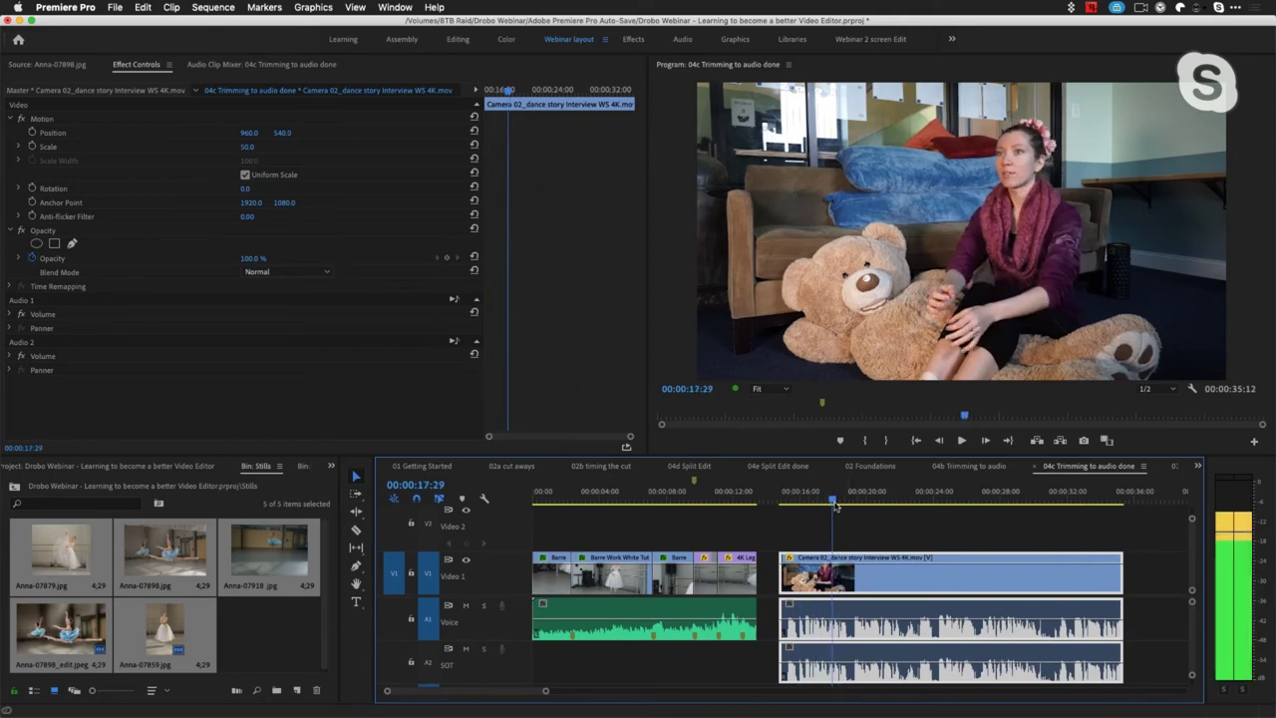
pyautogui.press('space')
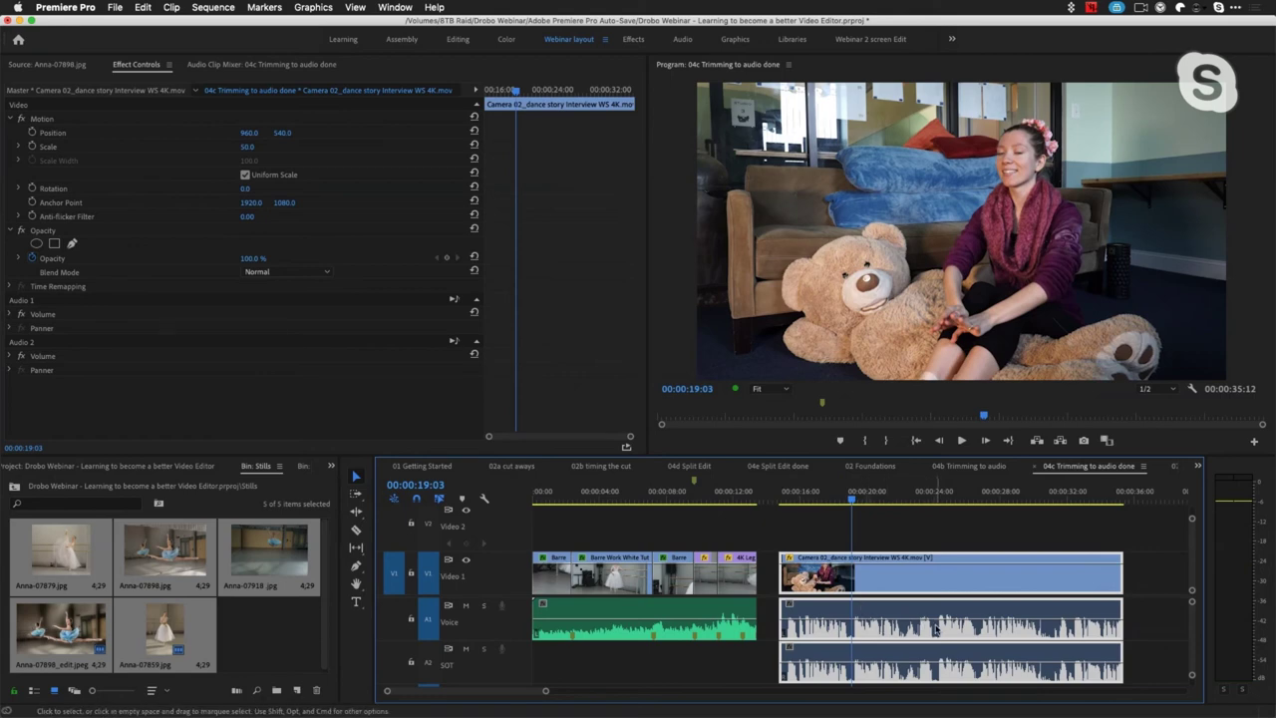
pyautogui.click(932, 630)
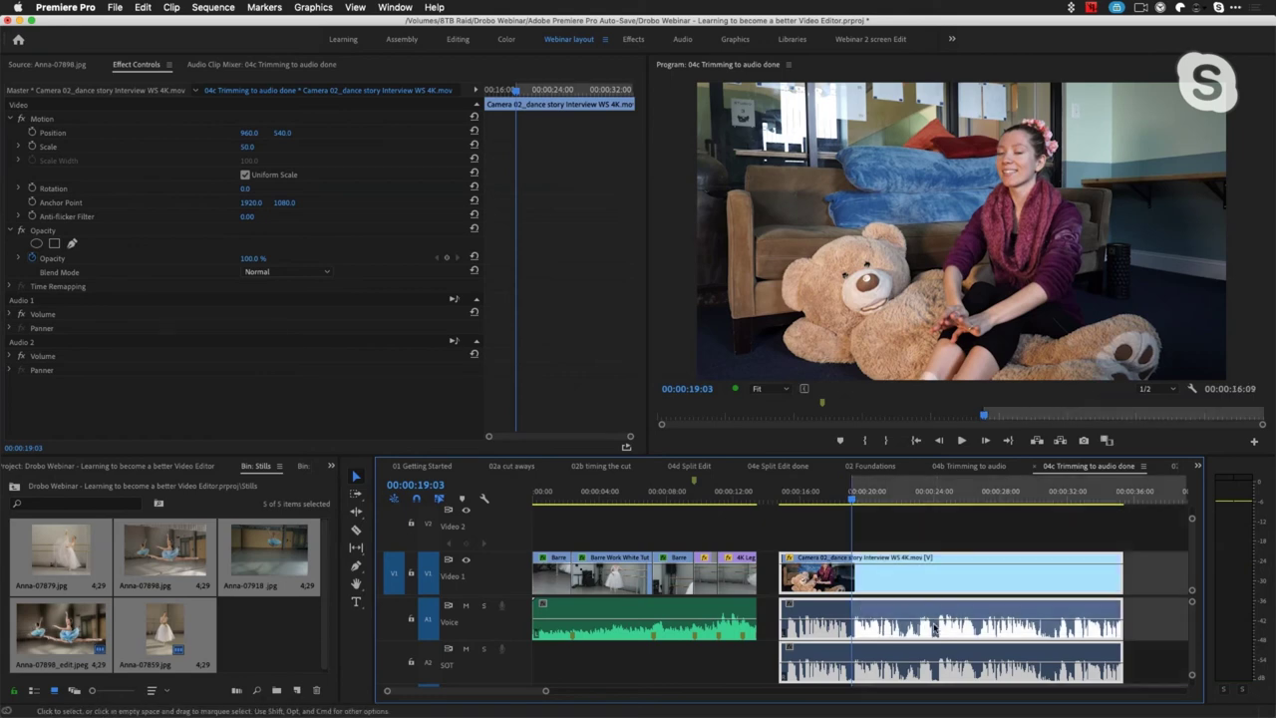
pyautogui.press('i')
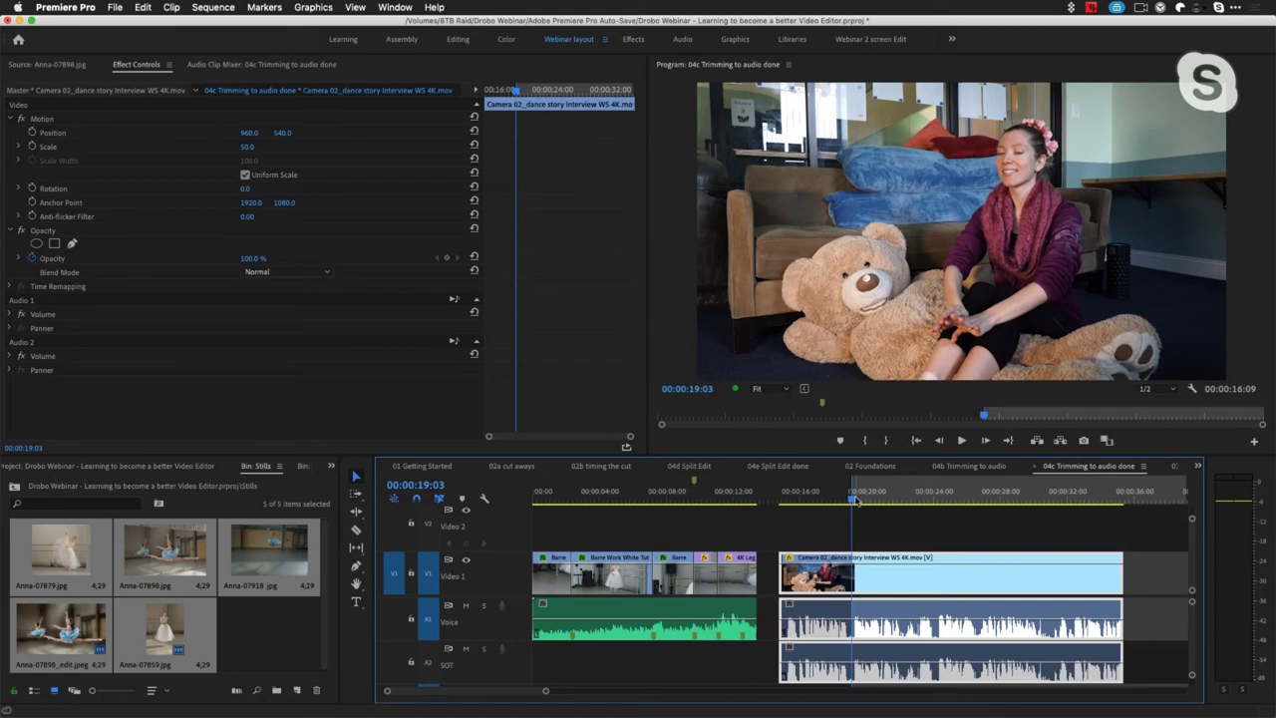
pyautogui.moveTo(853, 501); pyautogui.dragTo(935, 504)
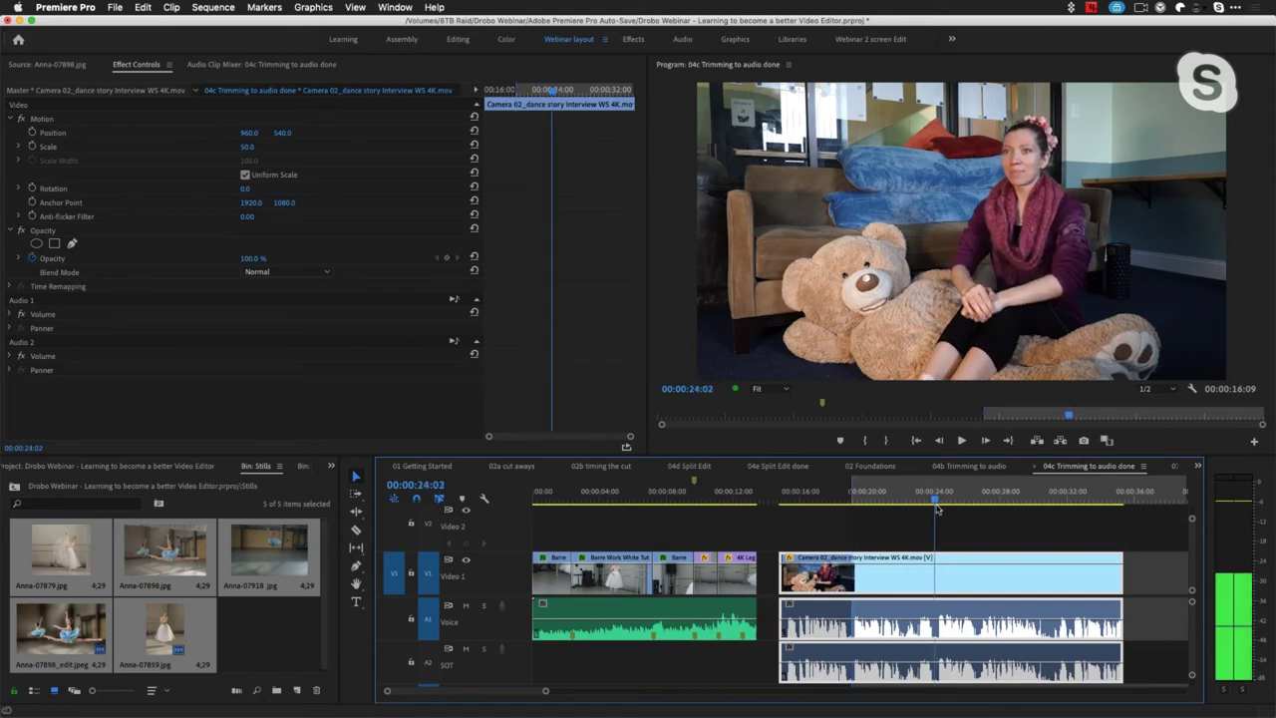
pyautogui.press('o')
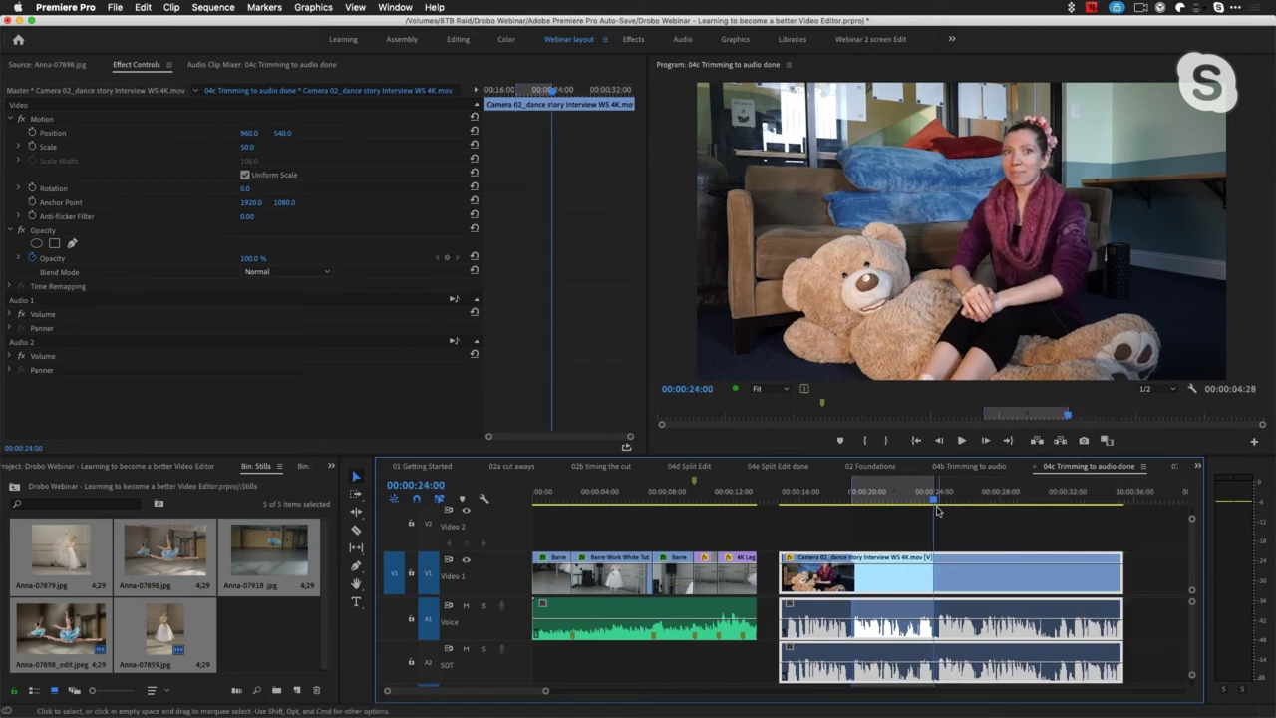
pyautogui.press("'")
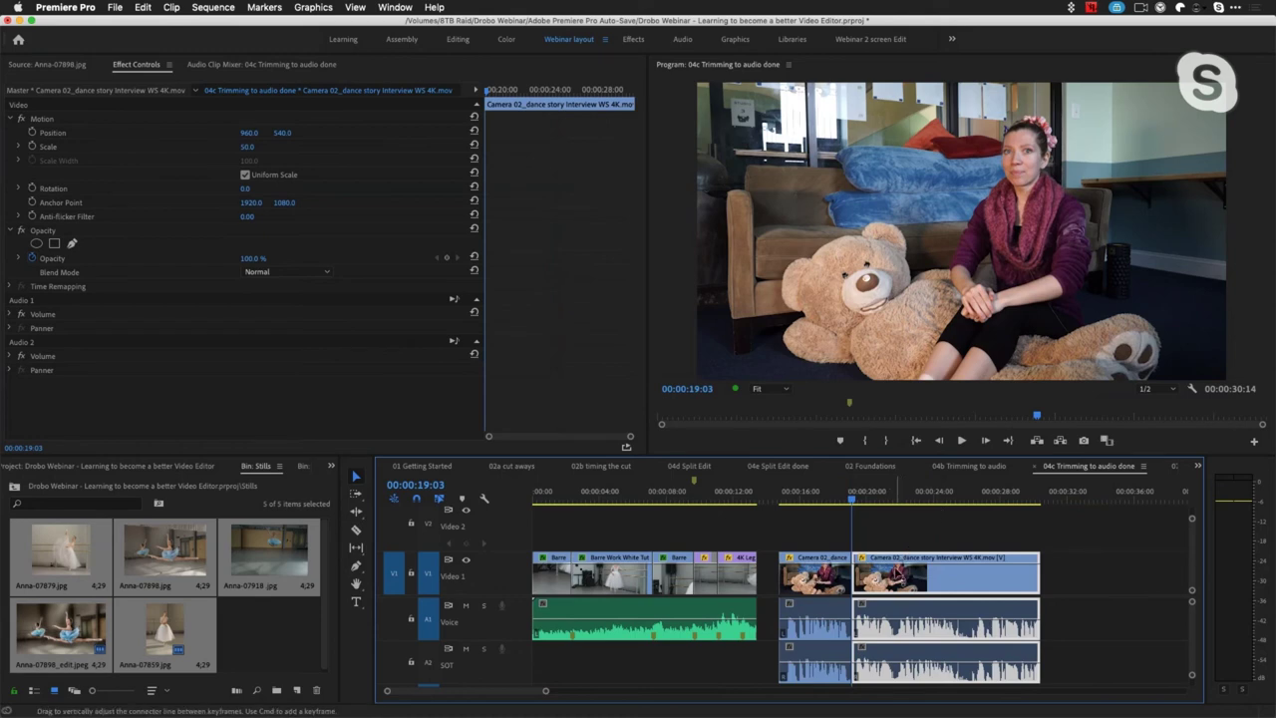
# Play across the new cut between the two interview clips to check the jump and the pause after it
pyautogui.click(843, 504)
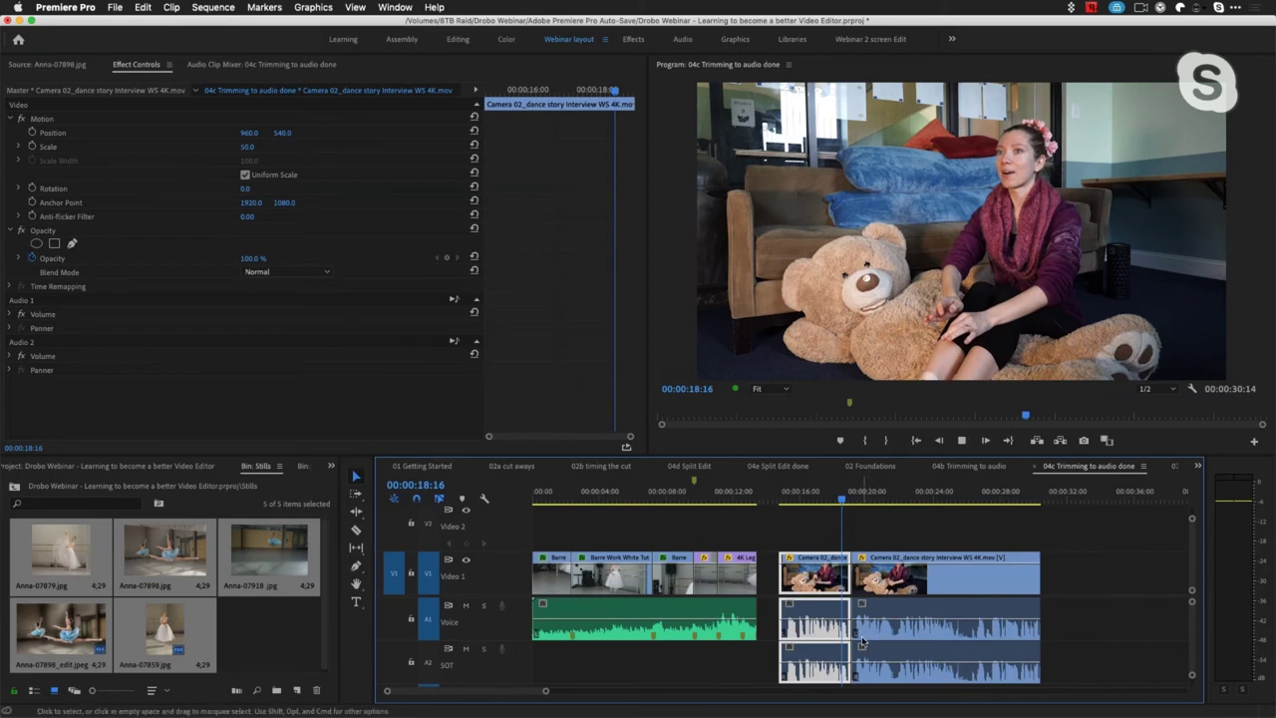
pyautogui.press('space')
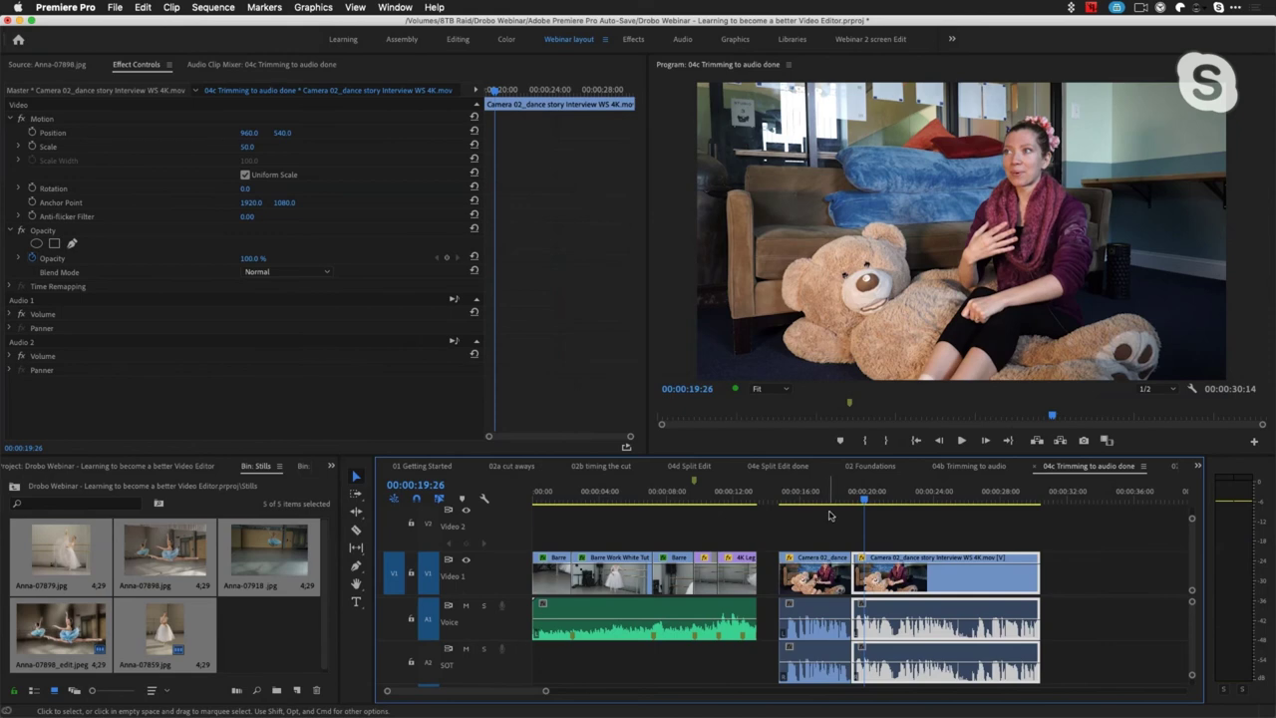
pyautogui.click(832, 504)
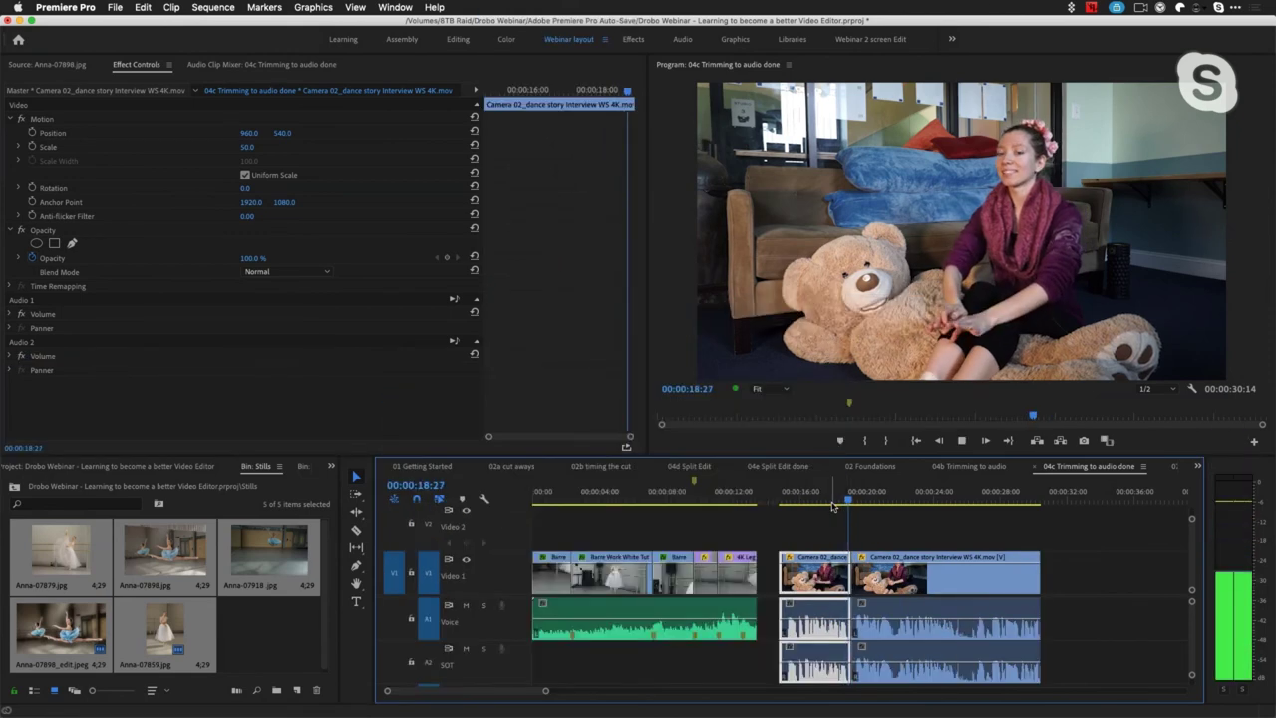
pyautogui.press('space')
# Ripple trim about 8 frames off the start of the second interview clip to tighten the pause, and play the cut
pyautogui.press('=')
pyautogui.press('=')
pyautogui.press('=')
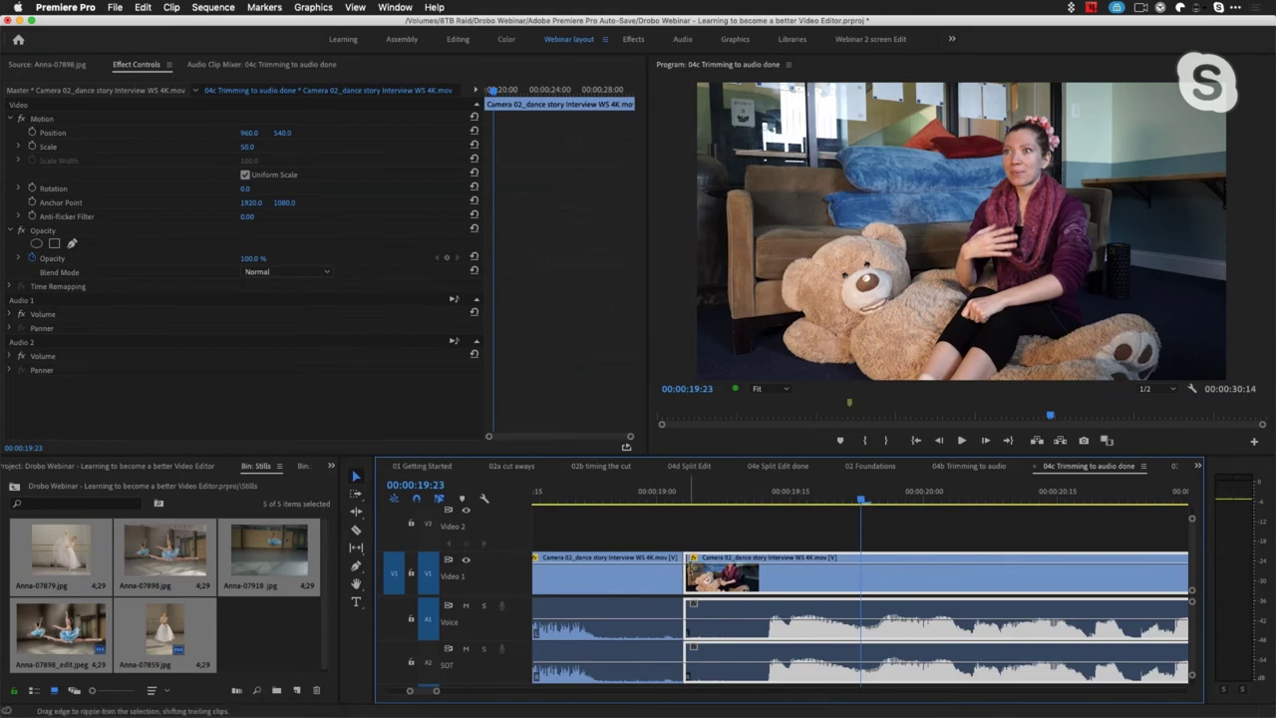
pyautogui.moveTo(686, 576); pyautogui.dragTo(756, 580)
pyautogui.moveTo(650, 496); pyautogui.dragTo(628, 498)
pyautogui.press('space')
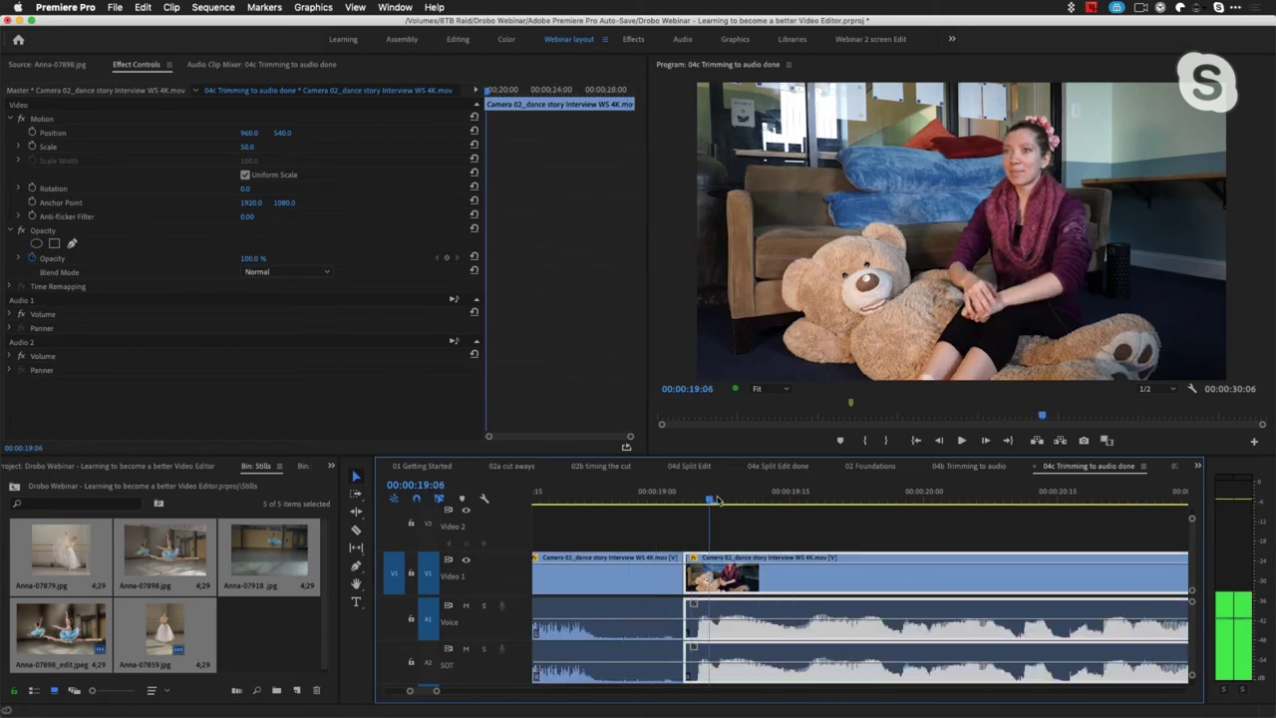
pyautogui.press('space')
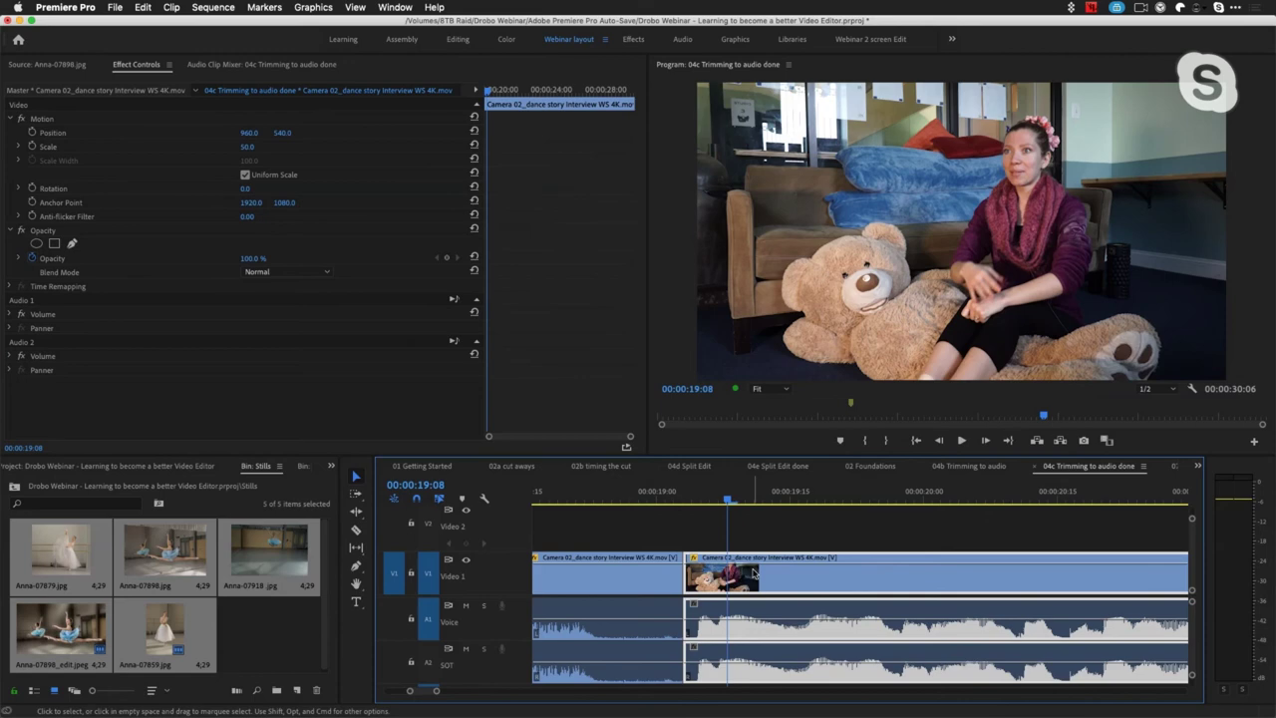
# Reframe the second interview clip as a closer shot with Scale 87 and Position 911.8, 773.8
pyautogui.press('\\')
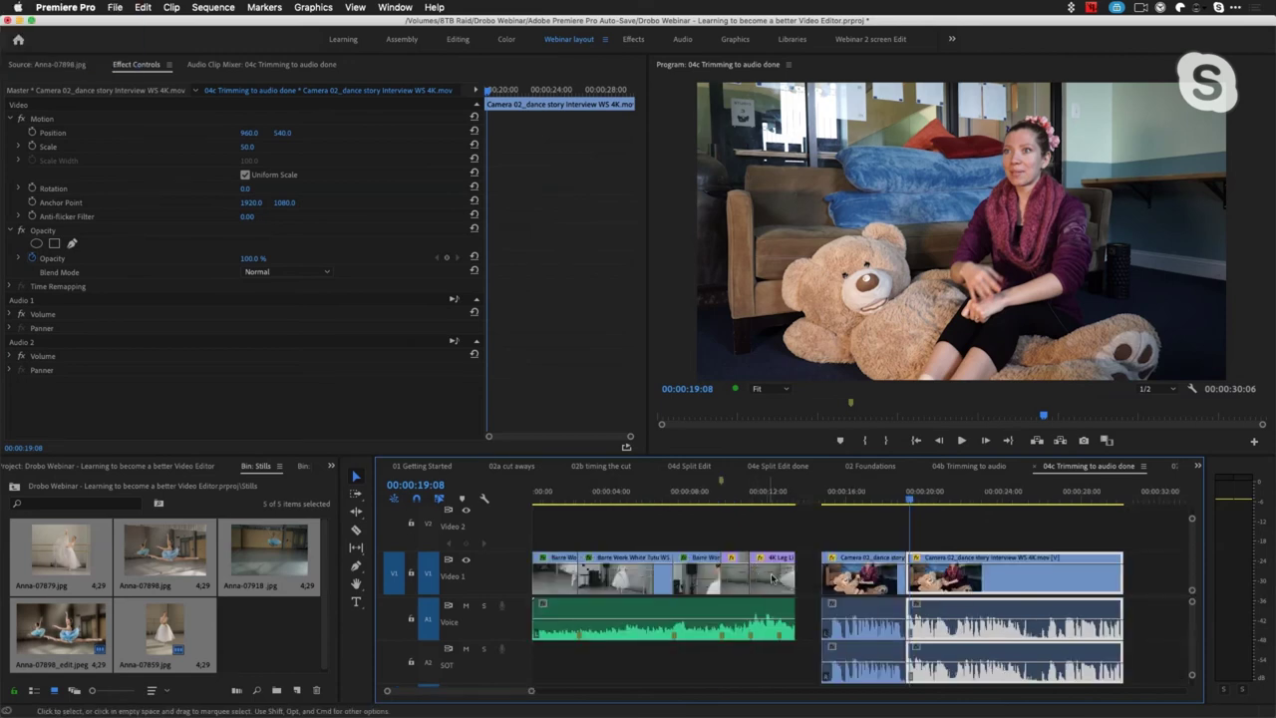
pyautogui.moveTo(890, 499); pyautogui.dragTo(939, 501)
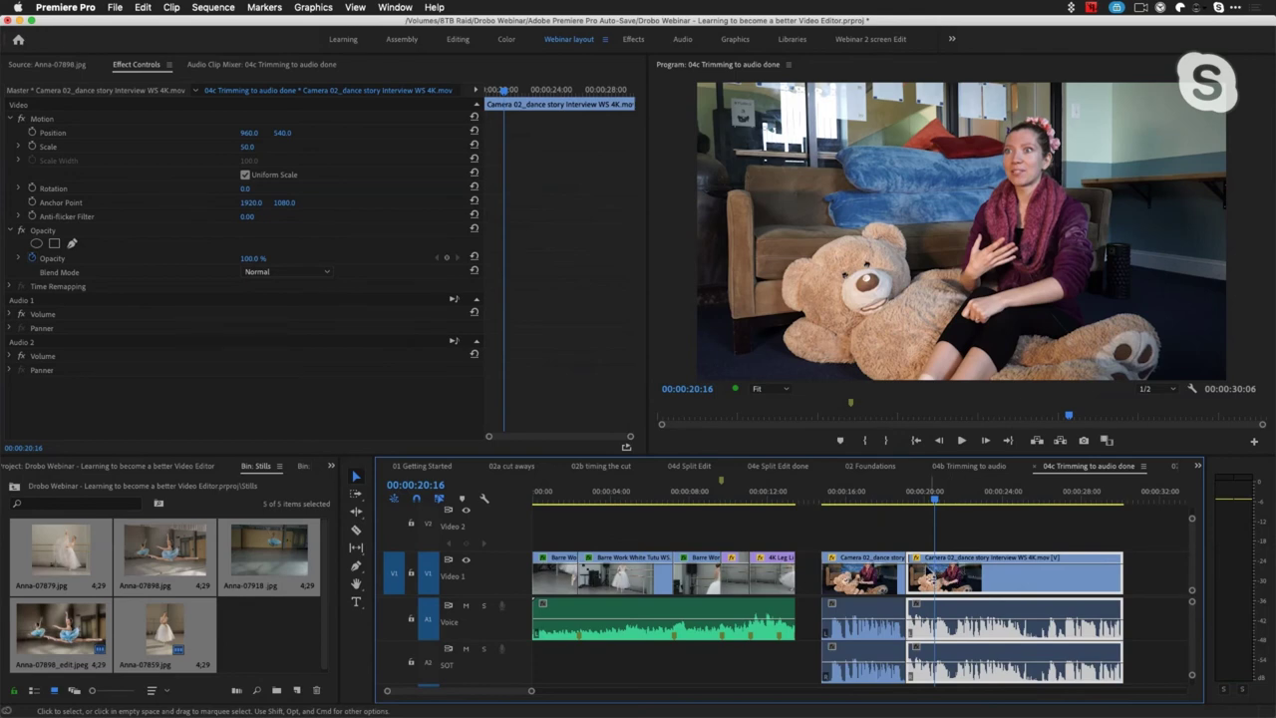
pyautogui.click(247, 149)
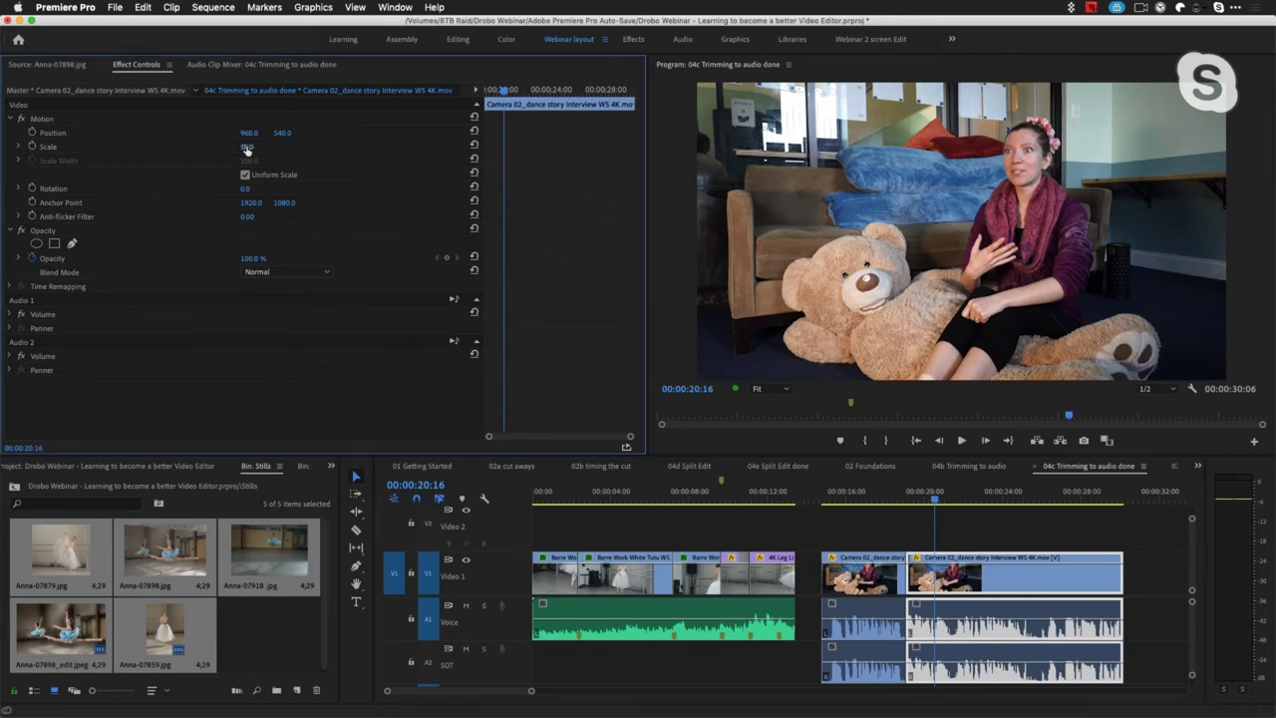
pyautogui.click(248, 147)
pyautogui.click(252, 160)
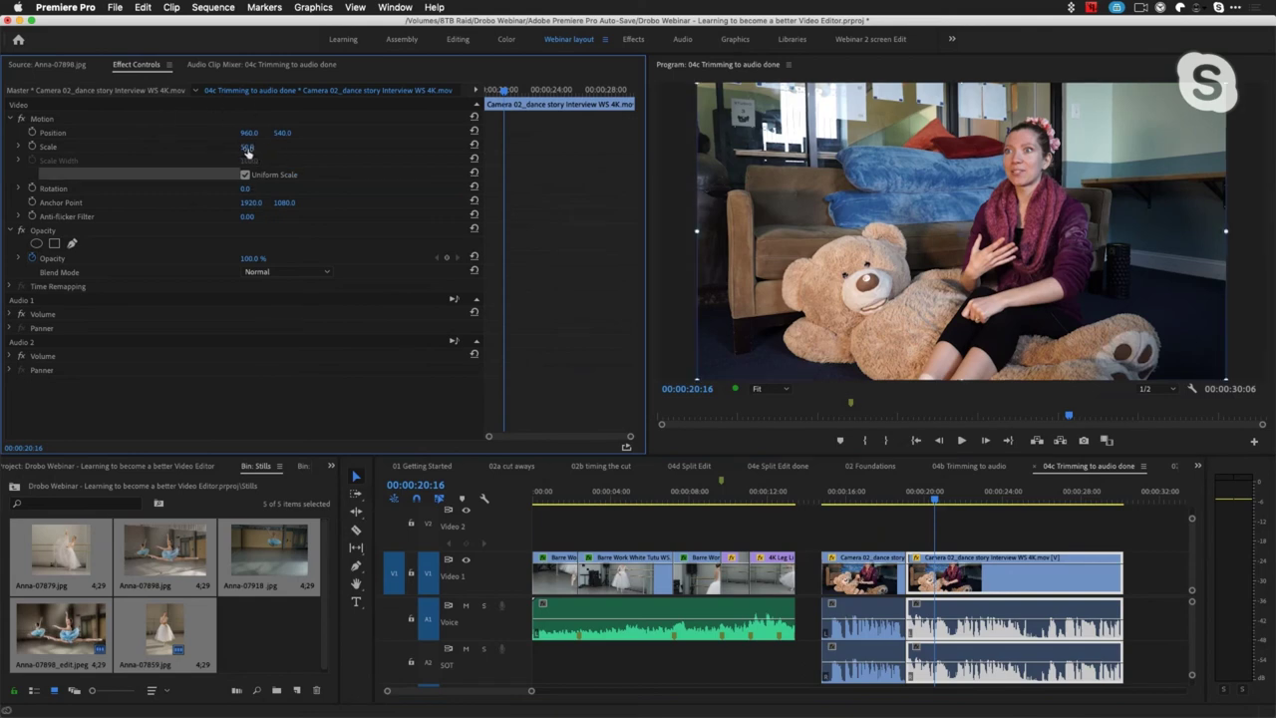
pyautogui.moveTo(247, 150); pyautogui.dragTo(247, 150)
pyautogui.moveTo(248, 149); pyautogui.dragTo(569, 155)
pyautogui.moveTo(1007, 185); pyautogui.dragTo(995, 250)
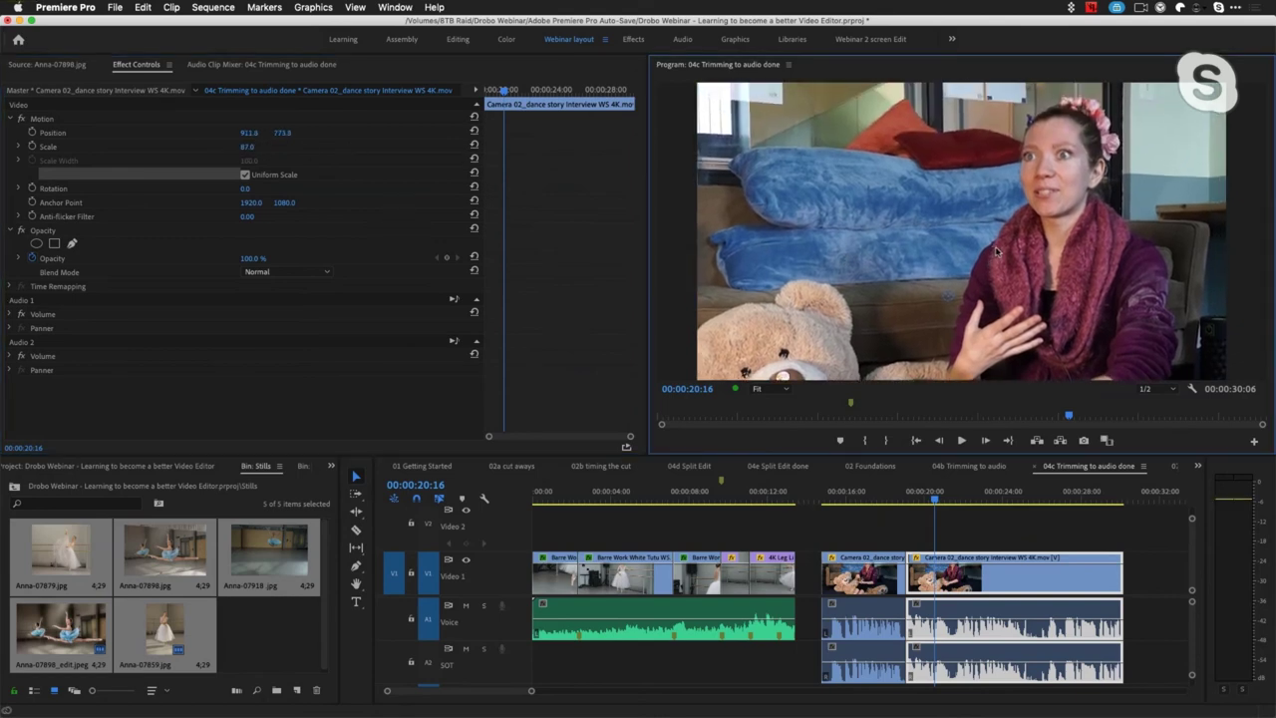
# Play from 00:00:17:20 across the interview cut to review the change from wide to close shot
pyautogui.click(879, 502)
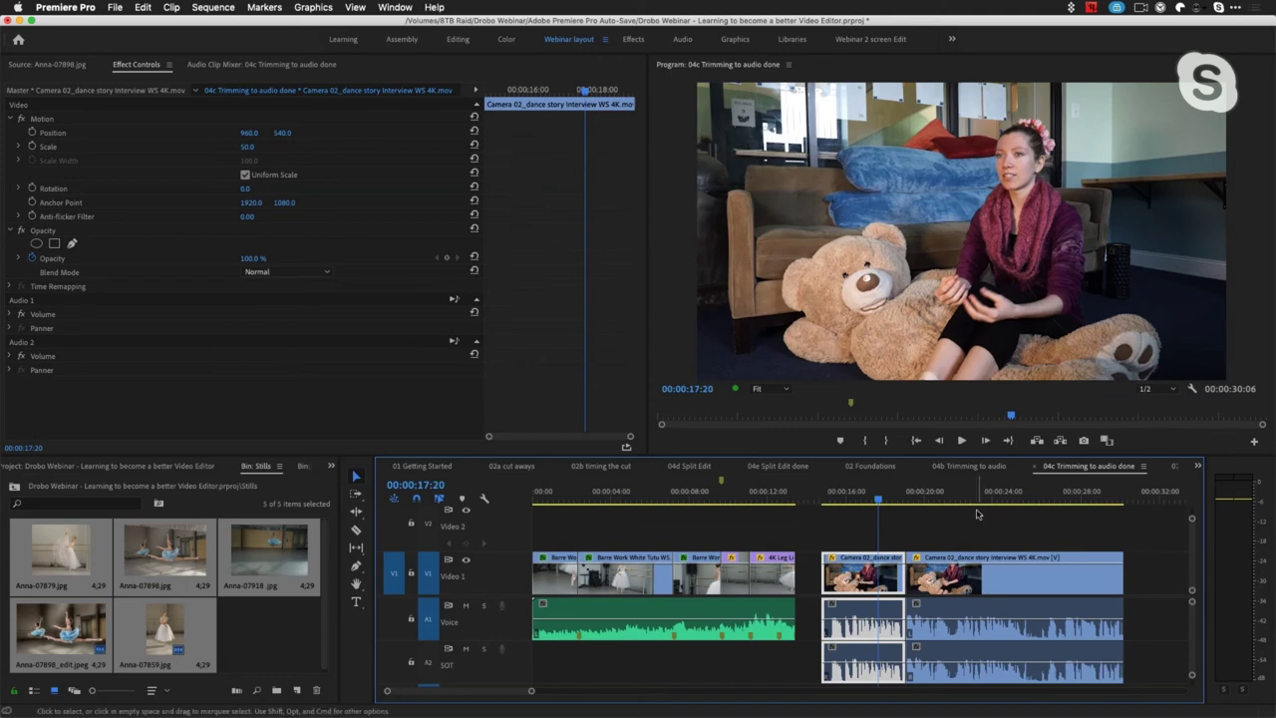
pyautogui.press('space')
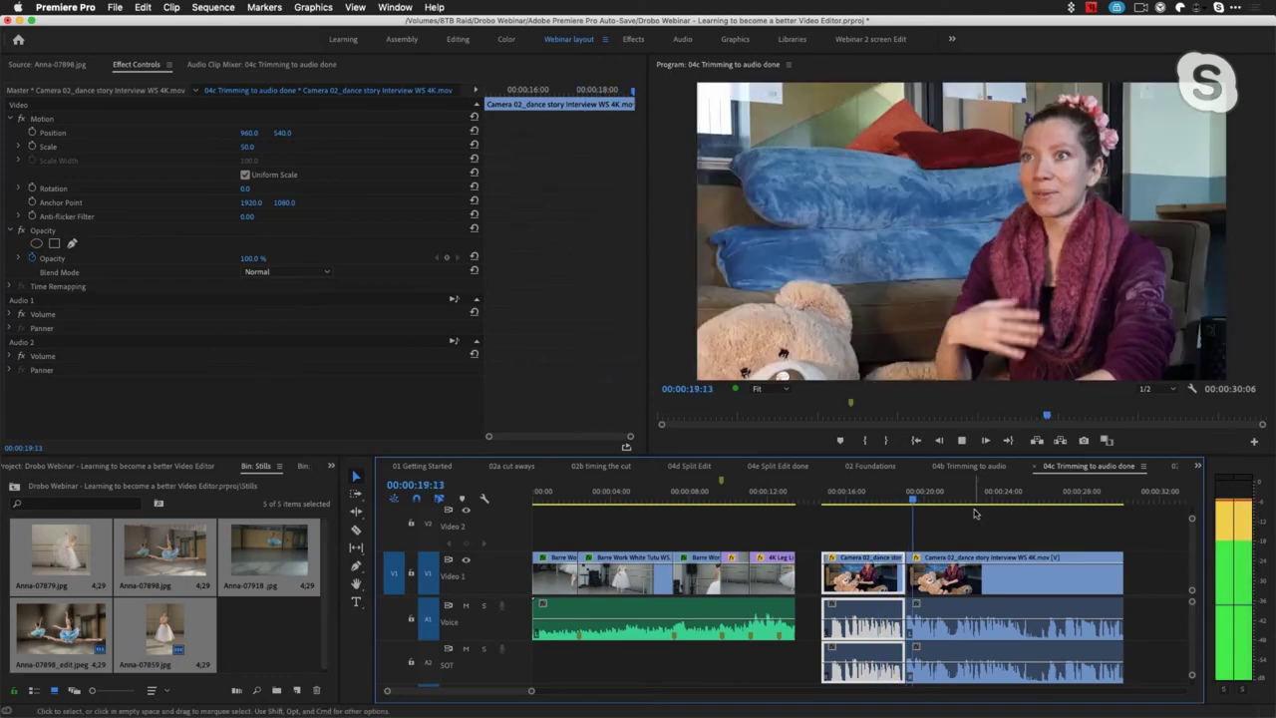
pyautogui.press('space')
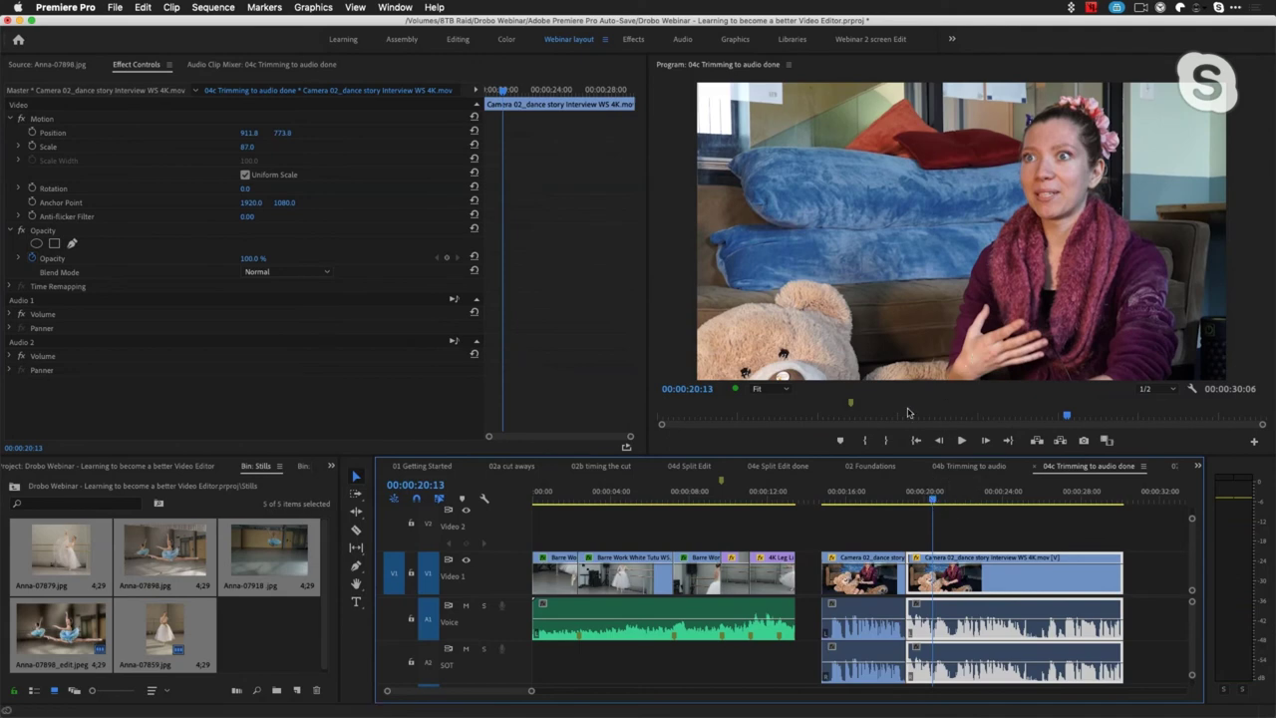
# Roll only the video cut between the interview clips about 8 frames earlier than the audio cut, and play the split edit
pyautogui.click(895, 498)
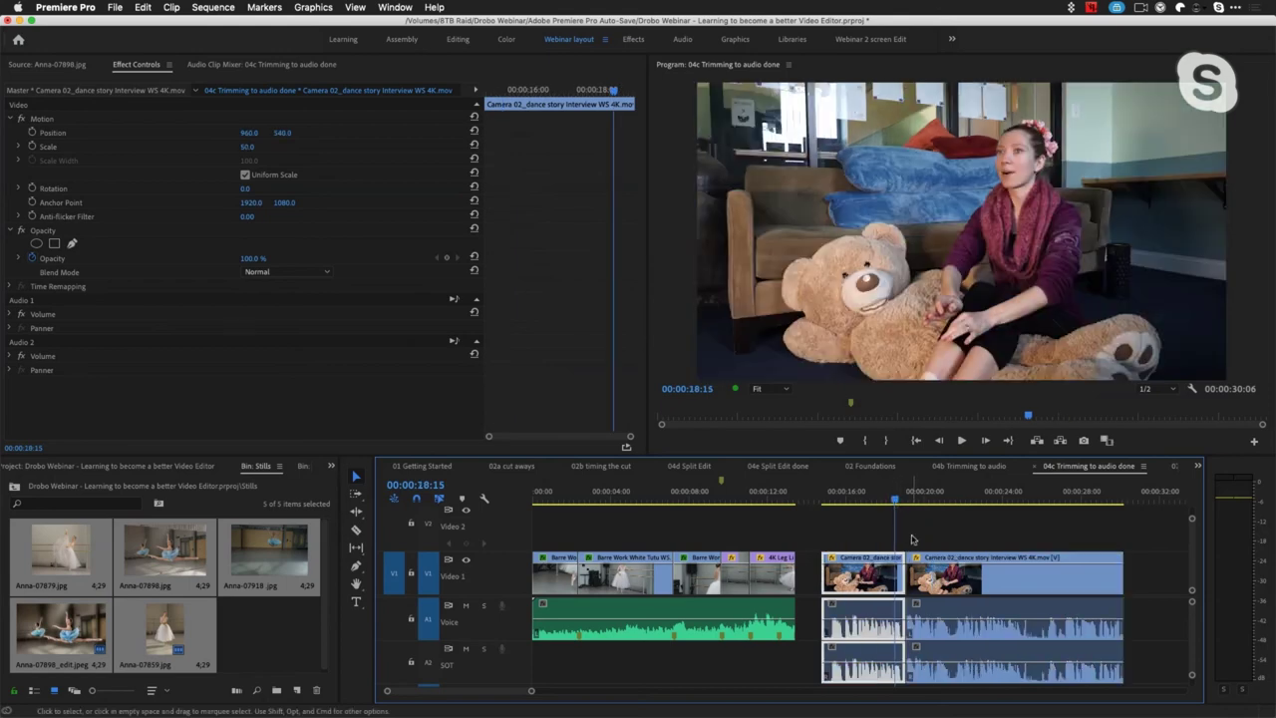
pyautogui.press('=')
pyautogui.press('=')
pyautogui.press('=')
pyautogui.press('=')
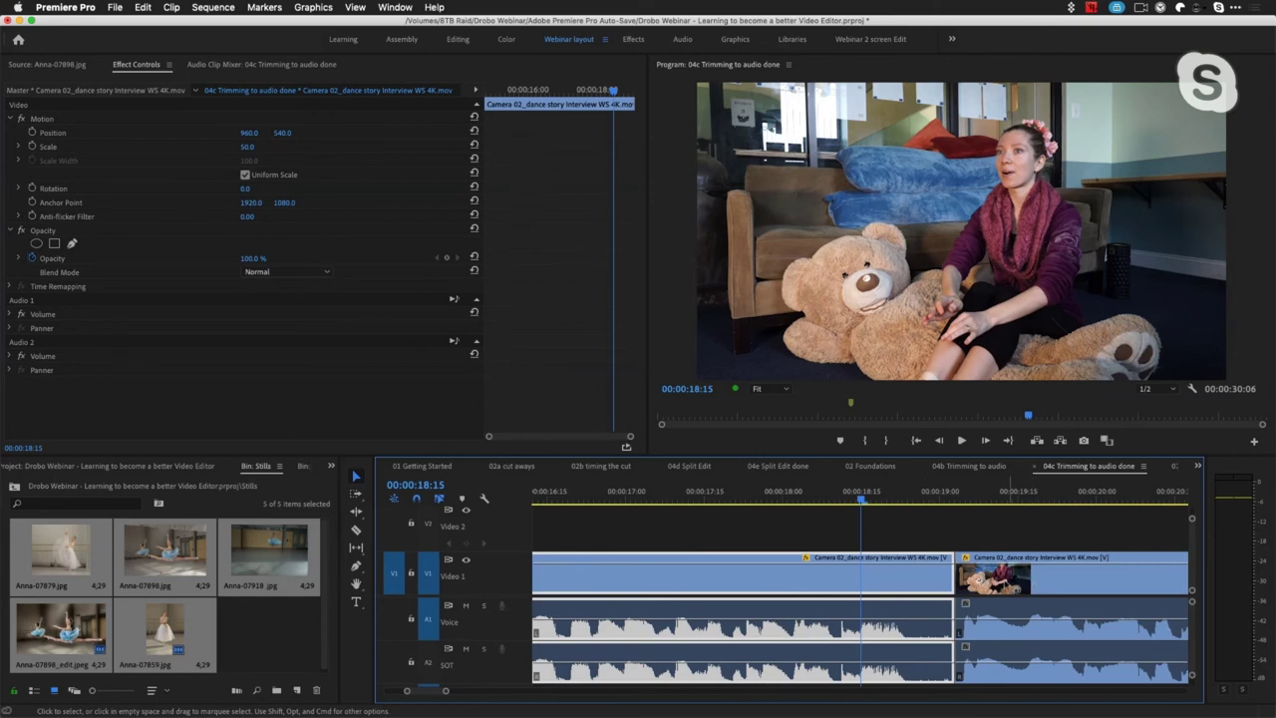
pyautogui.click(955, 576)
pyautogui.click(955, 575)
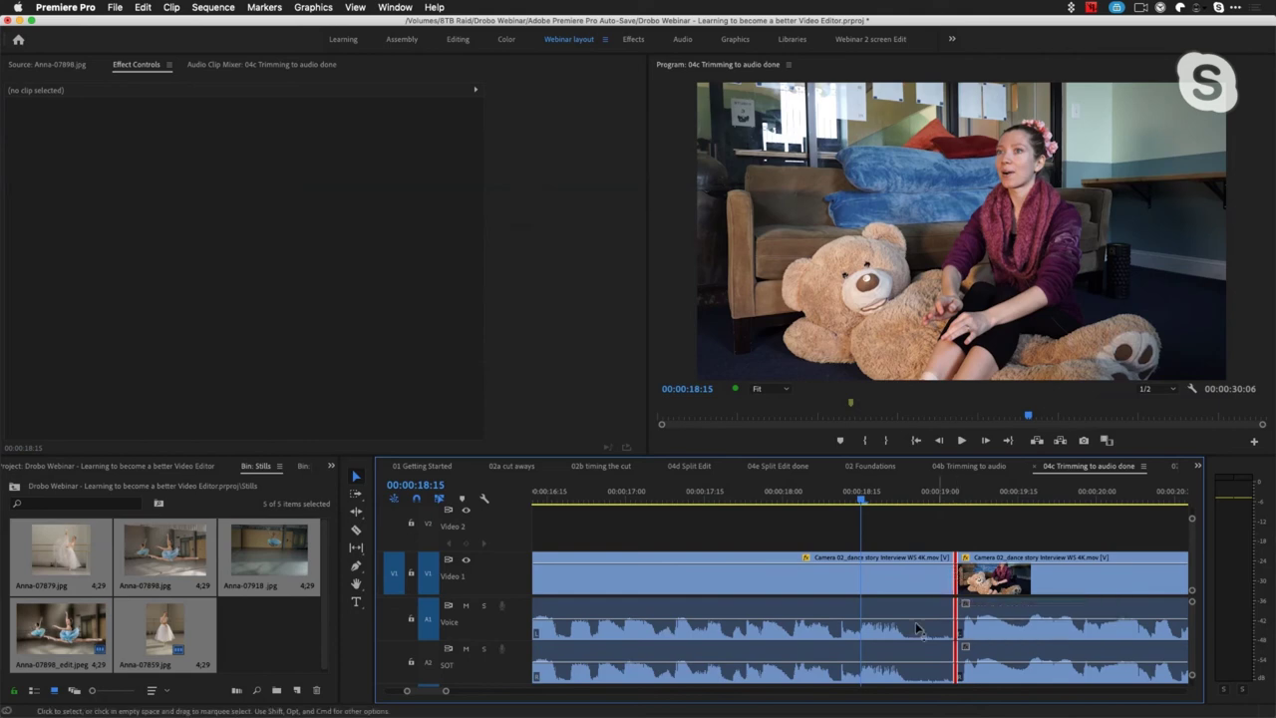
pyautogui.click(972, 503)
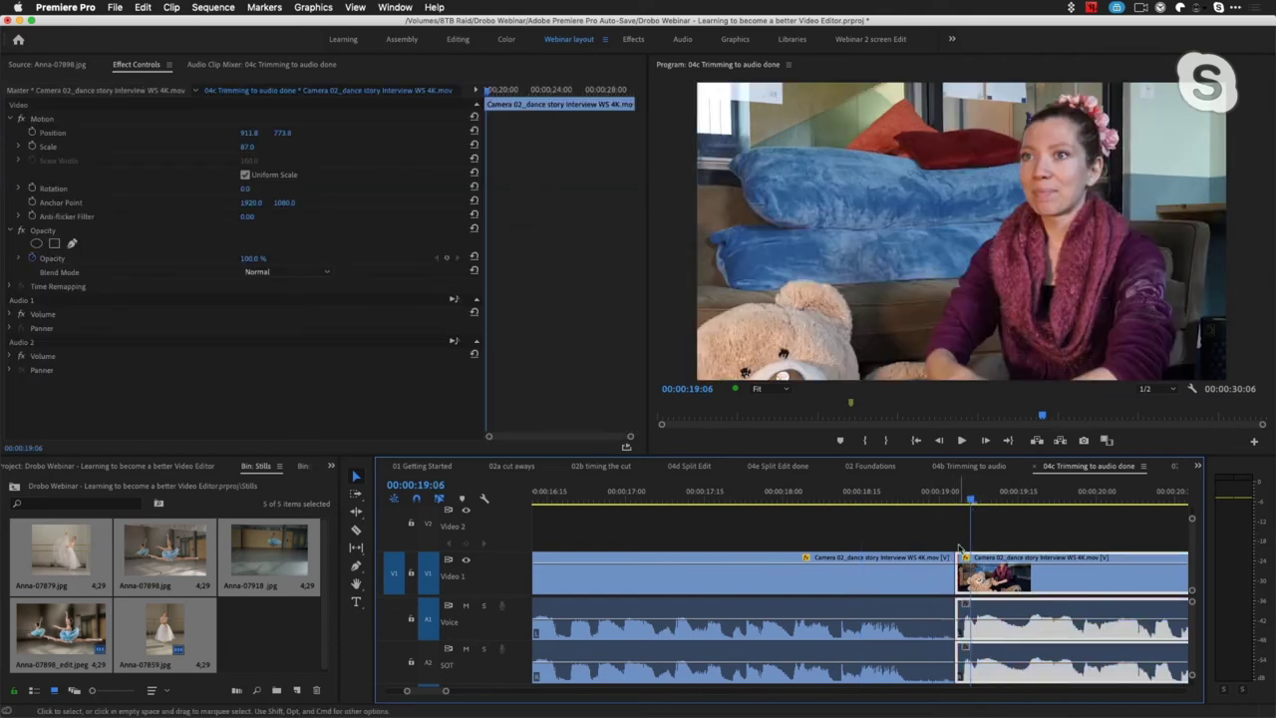
pyautogui.moveTo(954, 576); pyautogui.dragTo(915, 578)
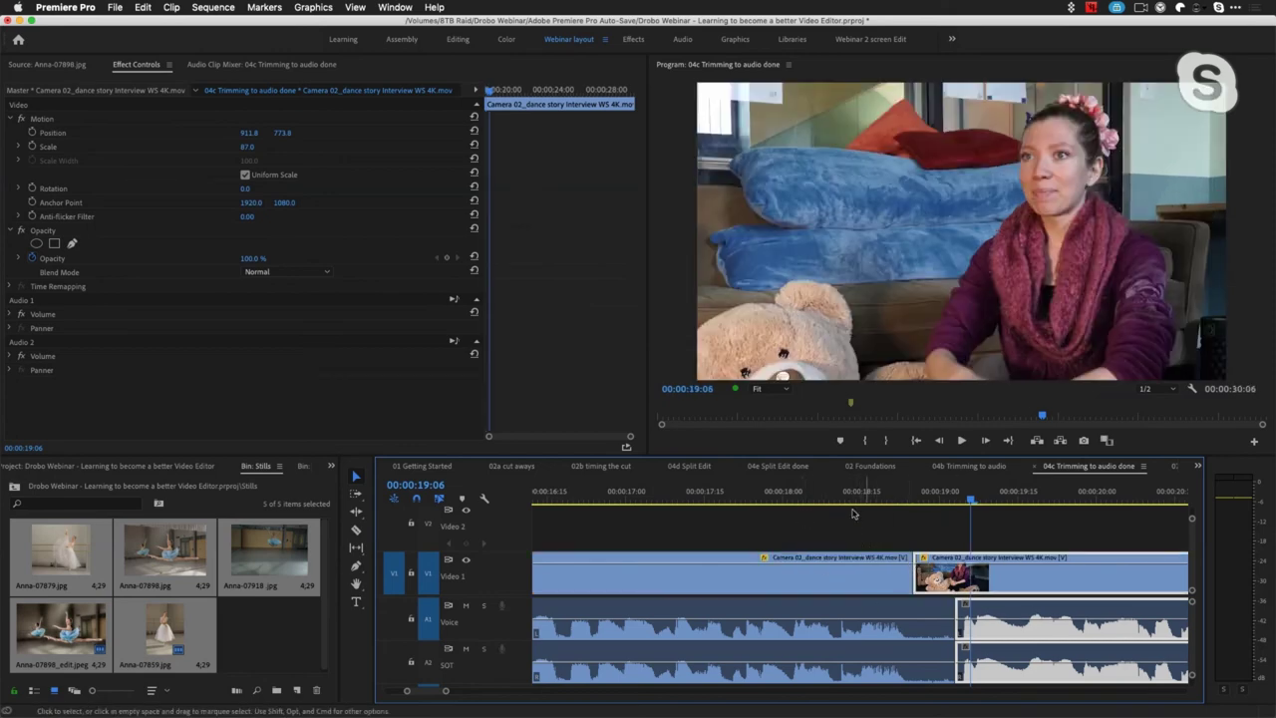
pyautogui.click(735, 498)
pyautogui.press('space')
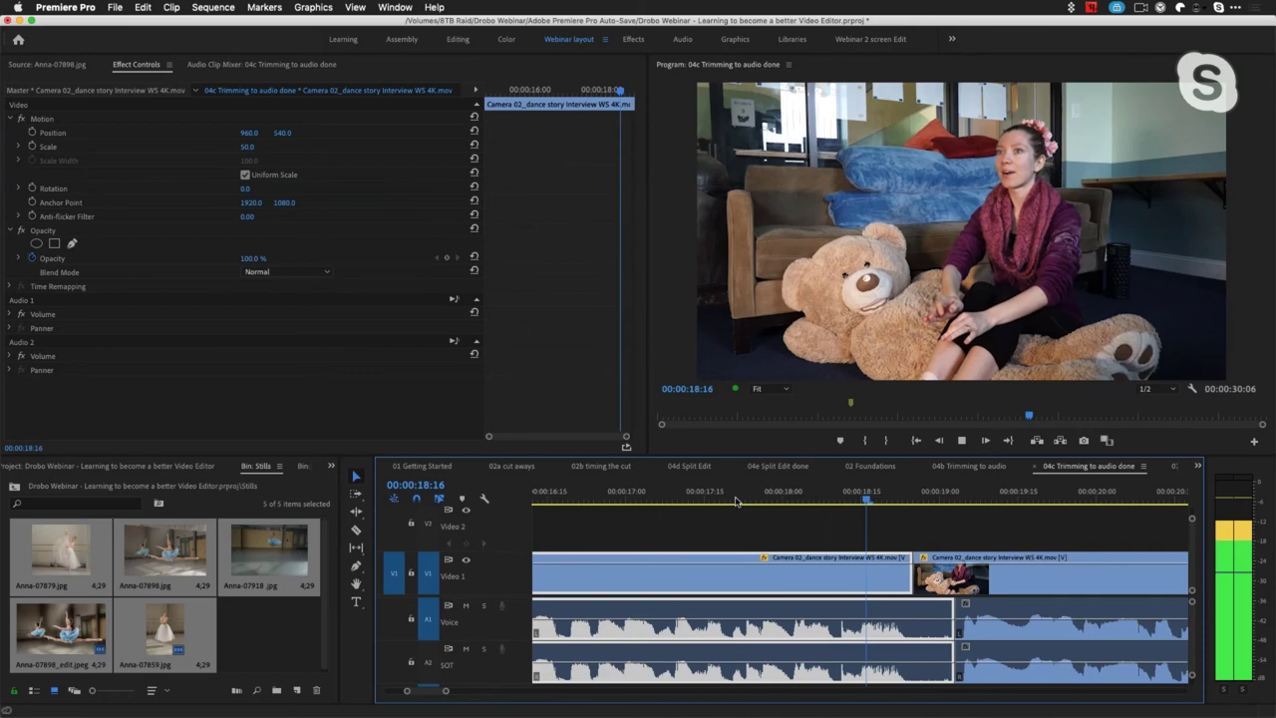
pyautogui.press('space')
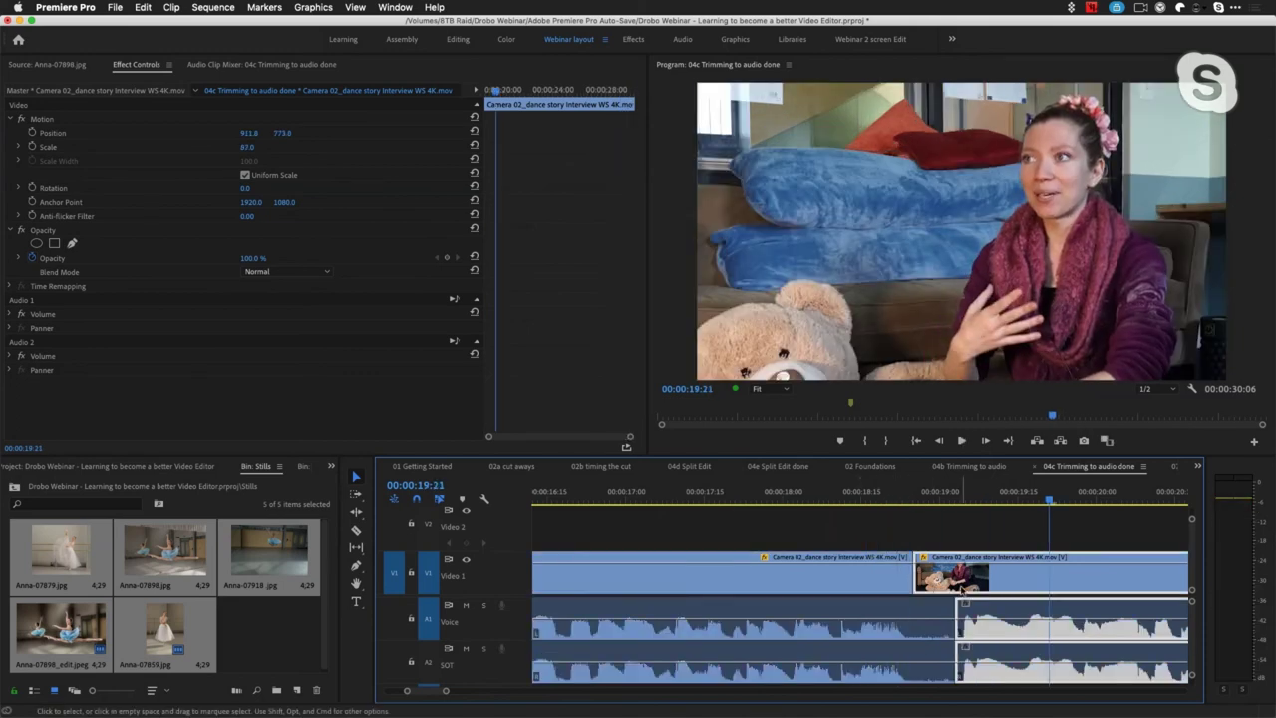
# Roll only the interview's video cut later, to about 5 frames after the audio cut, and play the result
pyautogui.moveTo(910, 576); pyautogui.dragTo(982, 580)
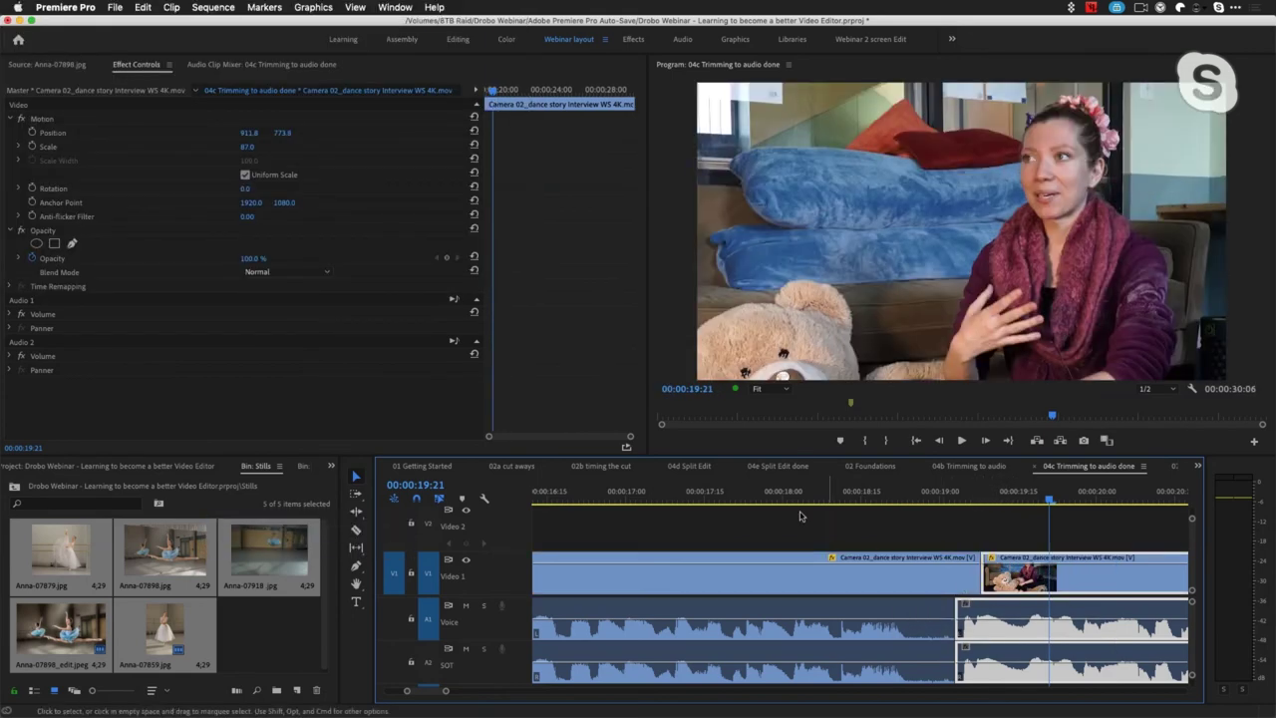
pyautogui.click(767, 494)
pyautogui.press('space')
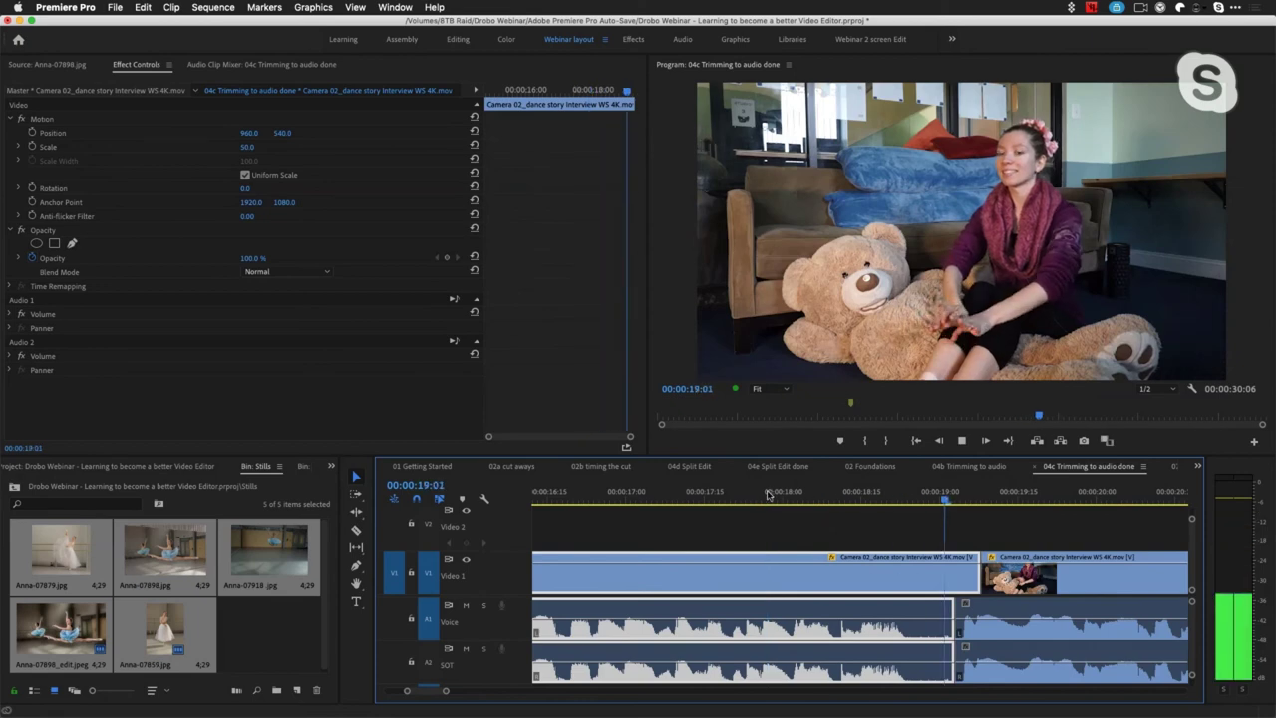
pyautogui.press('space')
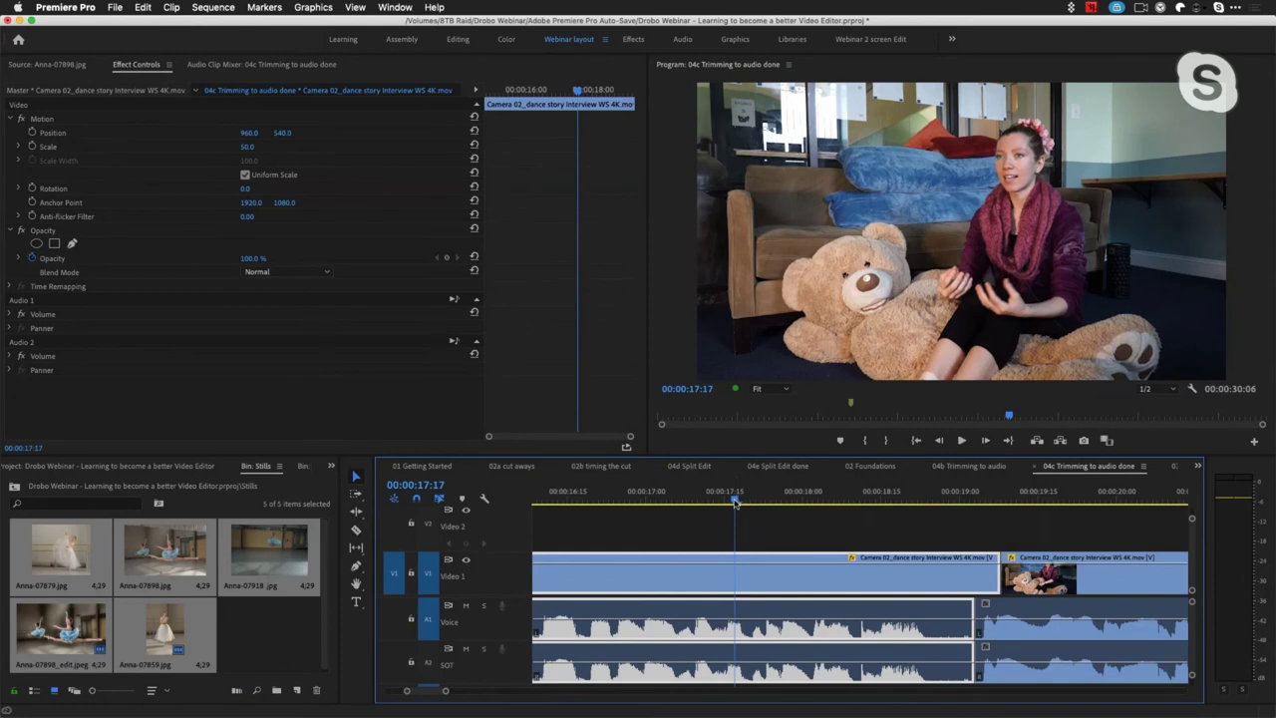
# Go to the beginning of the first interview clip and set its Scale to 58
pyautogui.press('Up')
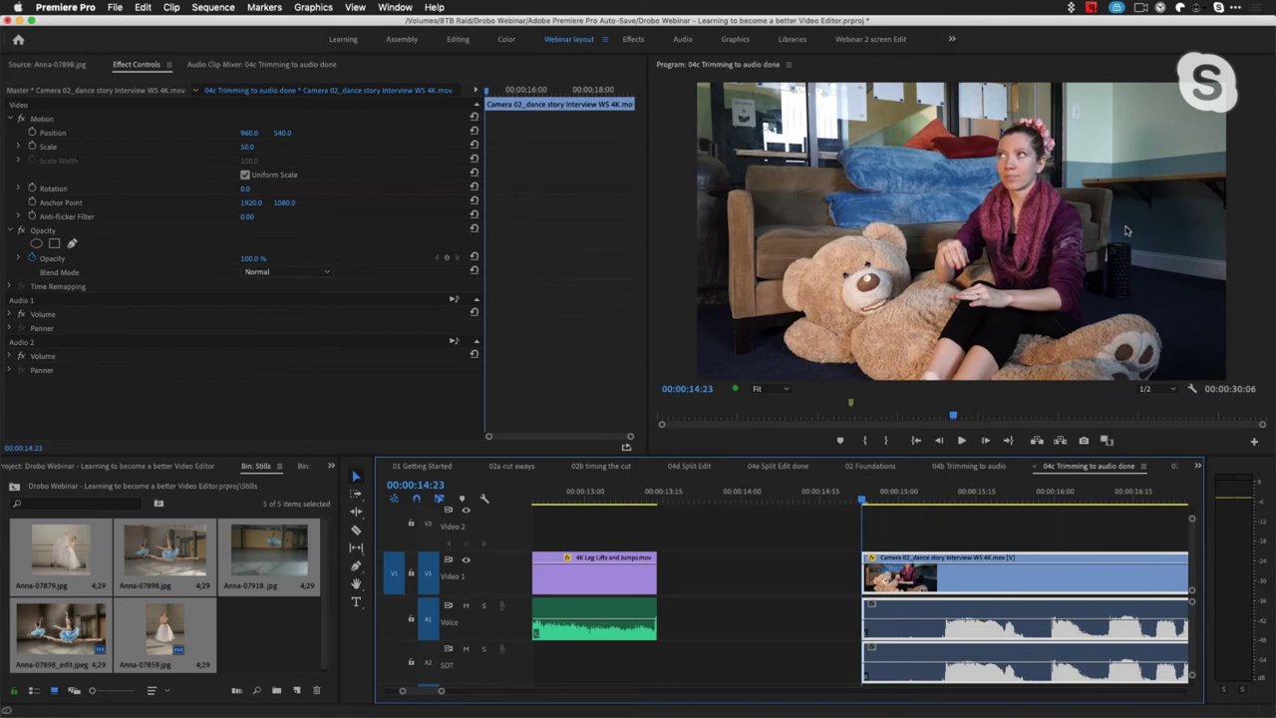
pyautogui.press('space')
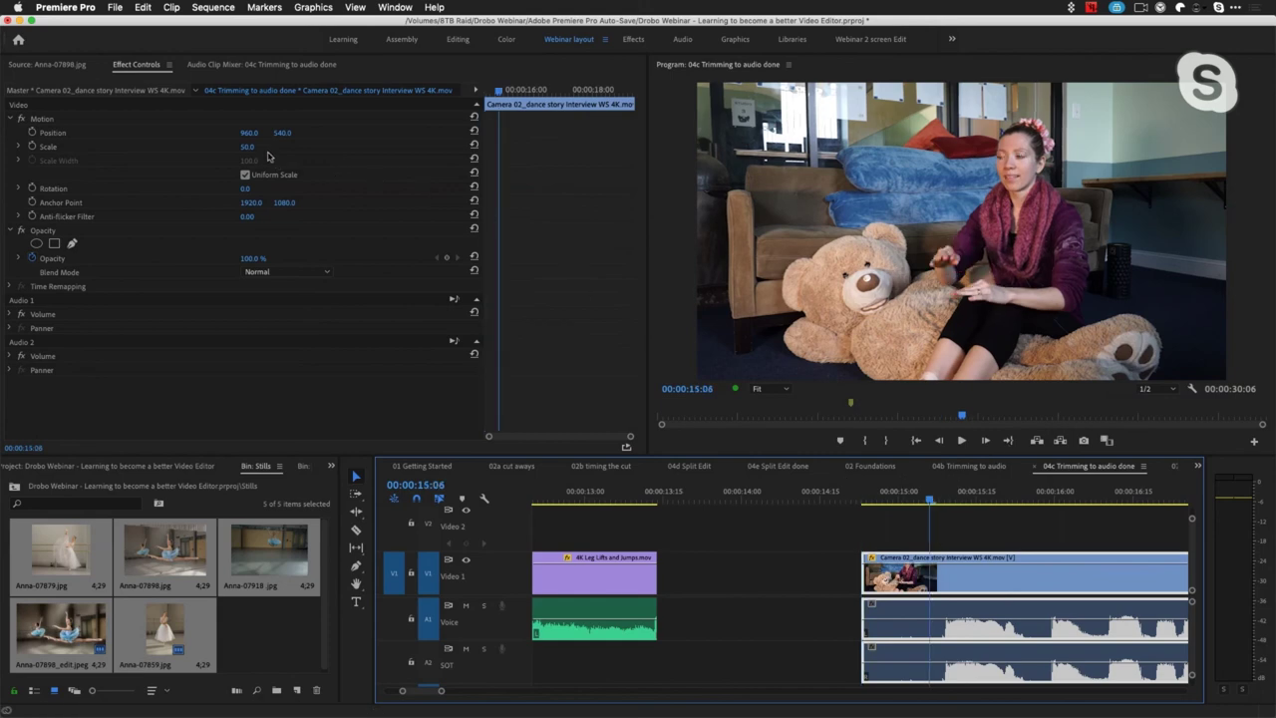
pyautogui.moveTo(245, 147); pyautogui.dragTo(245, 149)
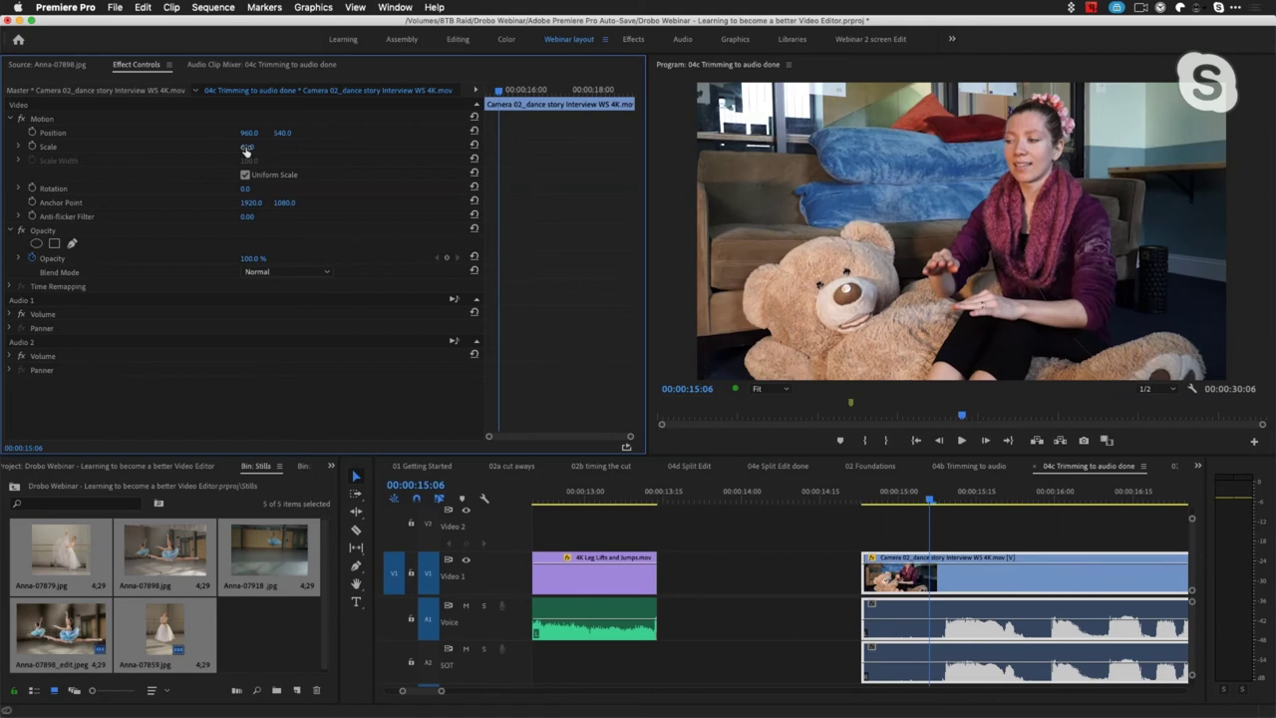
pyautogui.moveTo(245, 150); pyautogui.dragTo(257, 146)
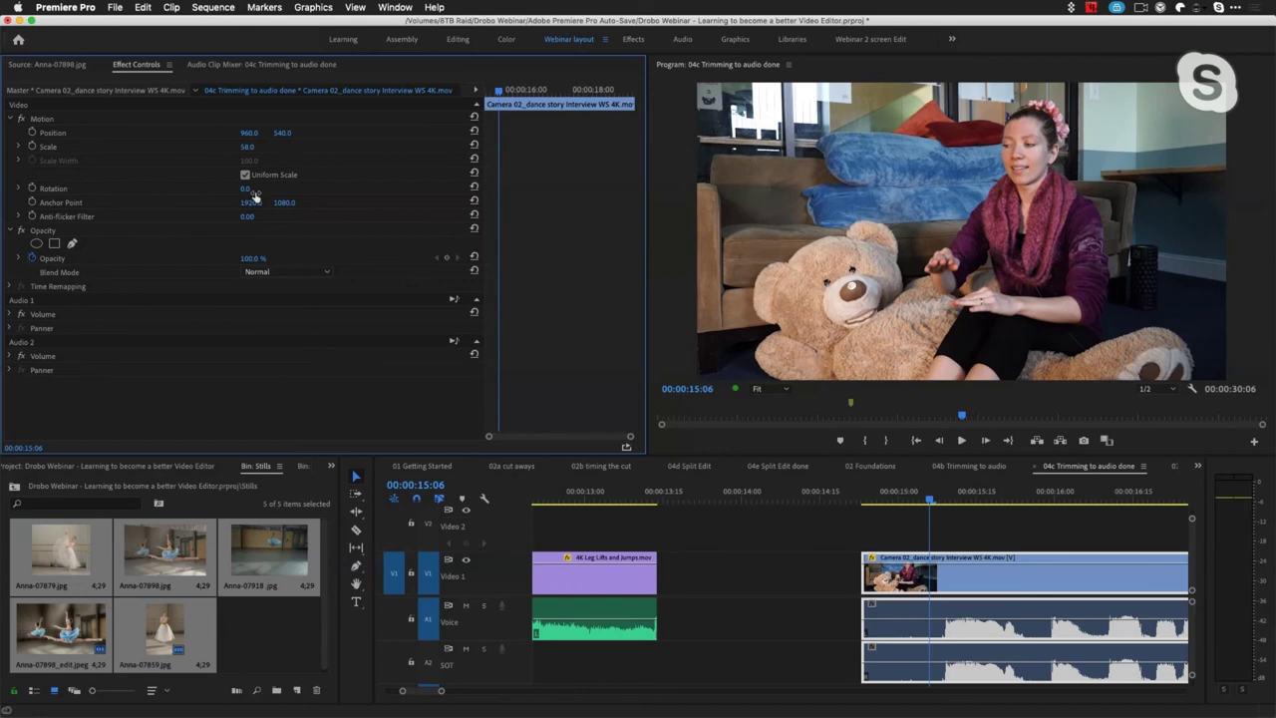
# Turn on keyframing for Scale and Position on the first interview clip at 00:00:15:06
pyautogui.click(32, 147)
pyautogui.click(32, 132)
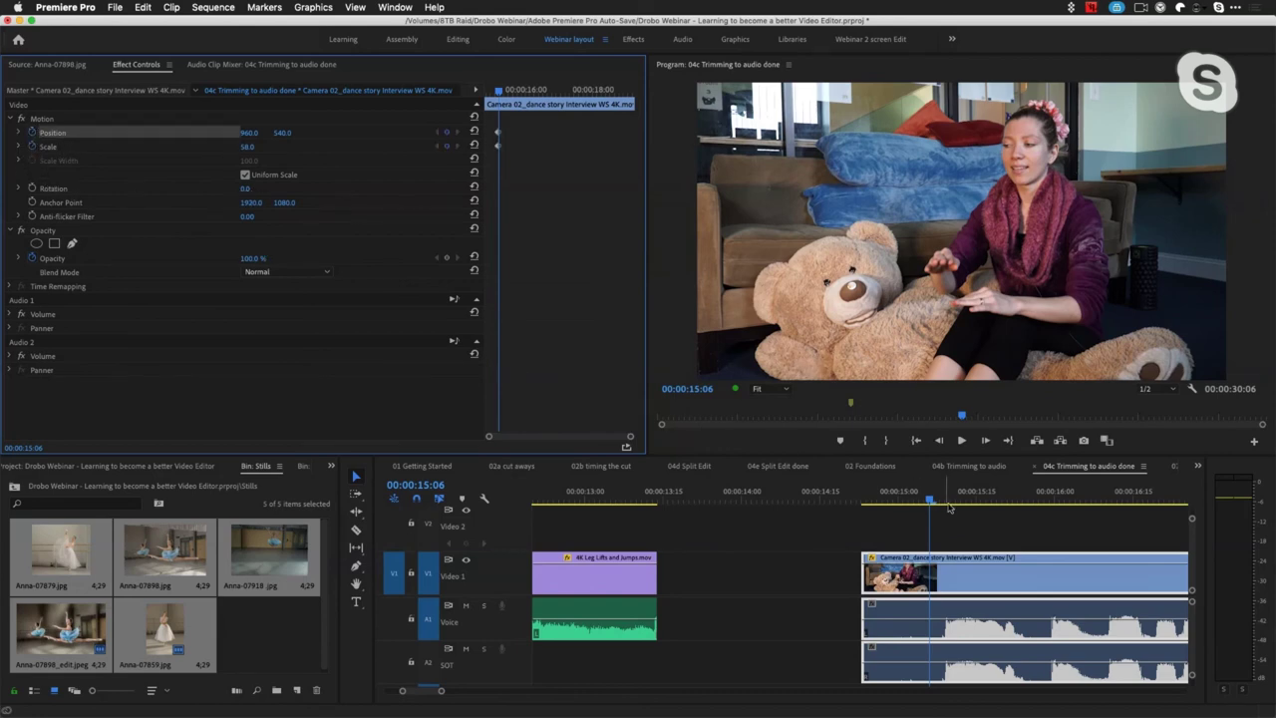
# At 00:00:17:17, set the first interview clip's Scale to 99 and reframe it on the woman's face, with Position about 825, 839
pyautogui.click(1008, 496)
pyautogui.click(1055, 504)
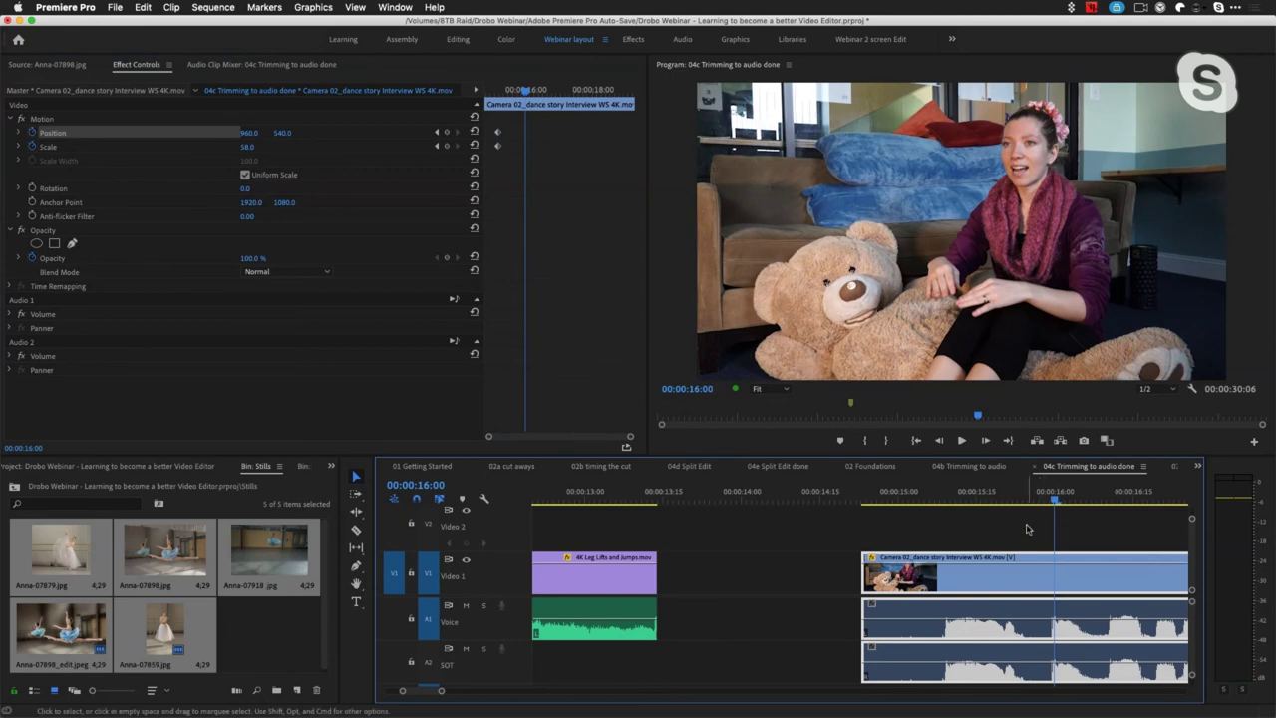
pyautogui.press('-')
pyautogui.moveTo(910, 503)
pyautogui.mouseDown()
pyautogui.moveTo(892, 503)
pyautogui.moveTo(918, 505)
pyautogui.mouseUp()
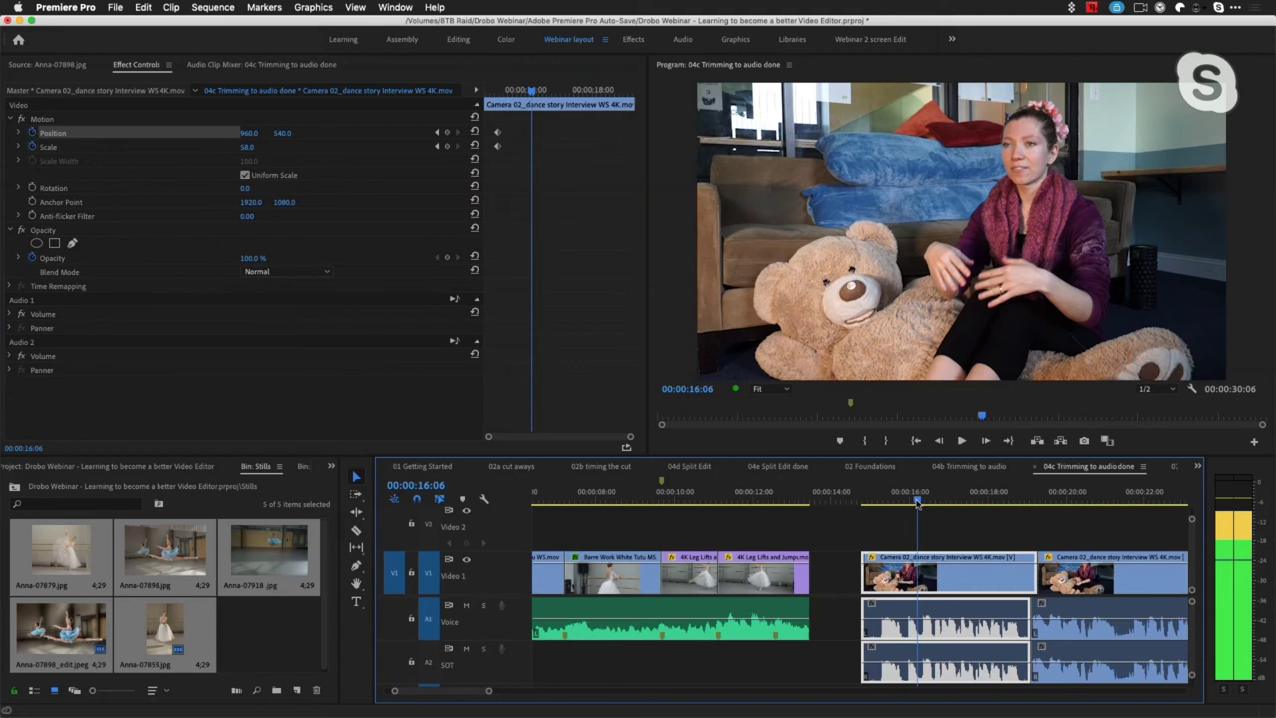
pyautogui.moveTo(918, 503); pyautogui.dragTo(917, 504)
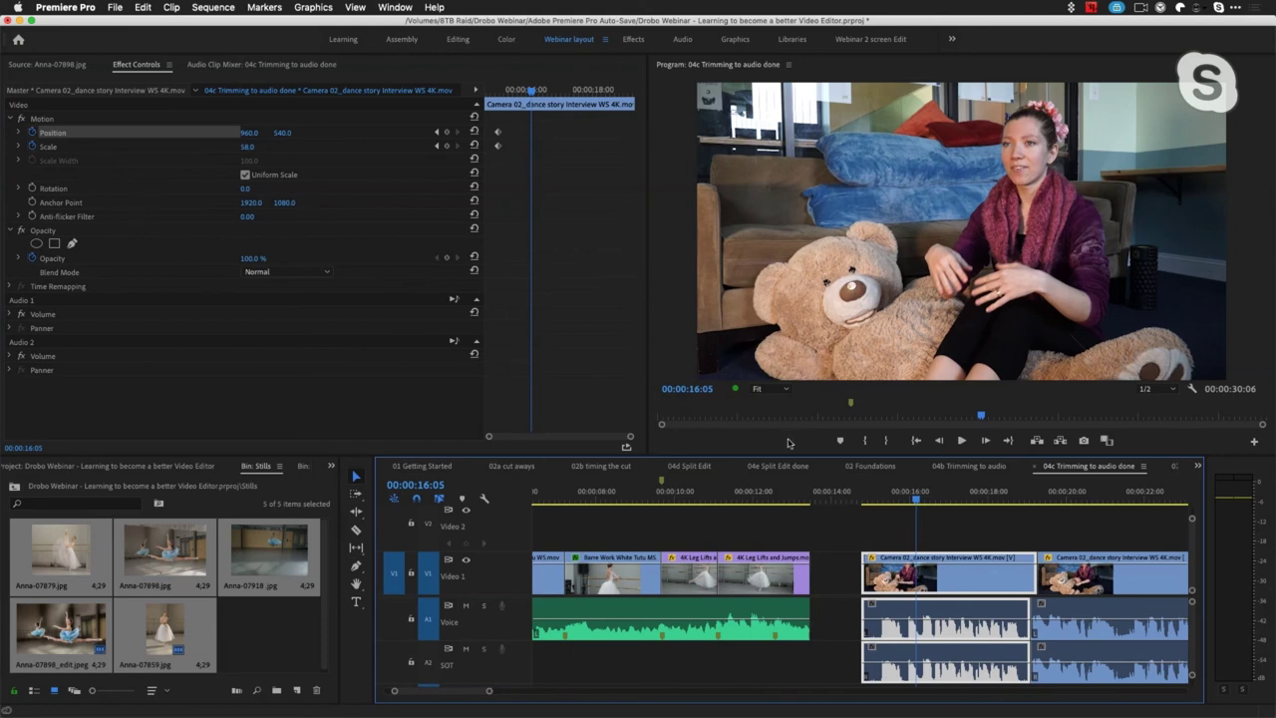
pyautogui.click(499, 138)
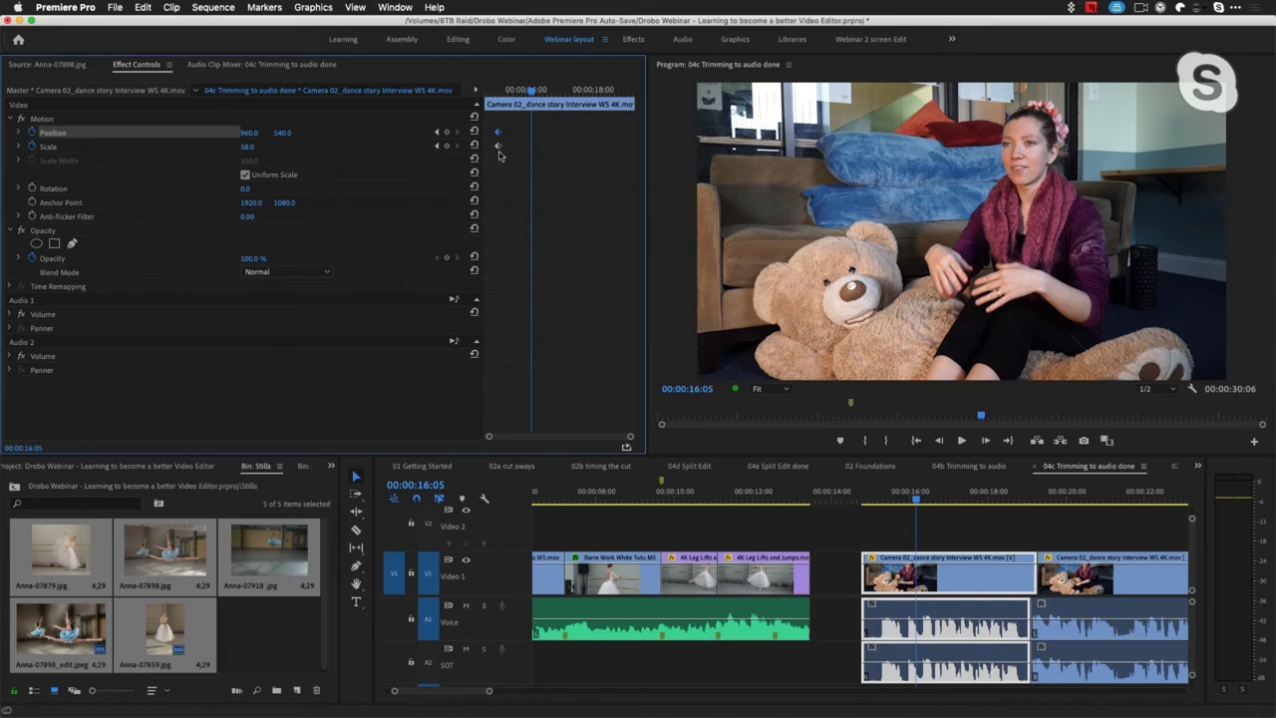
pyautogui.click(972, 501)
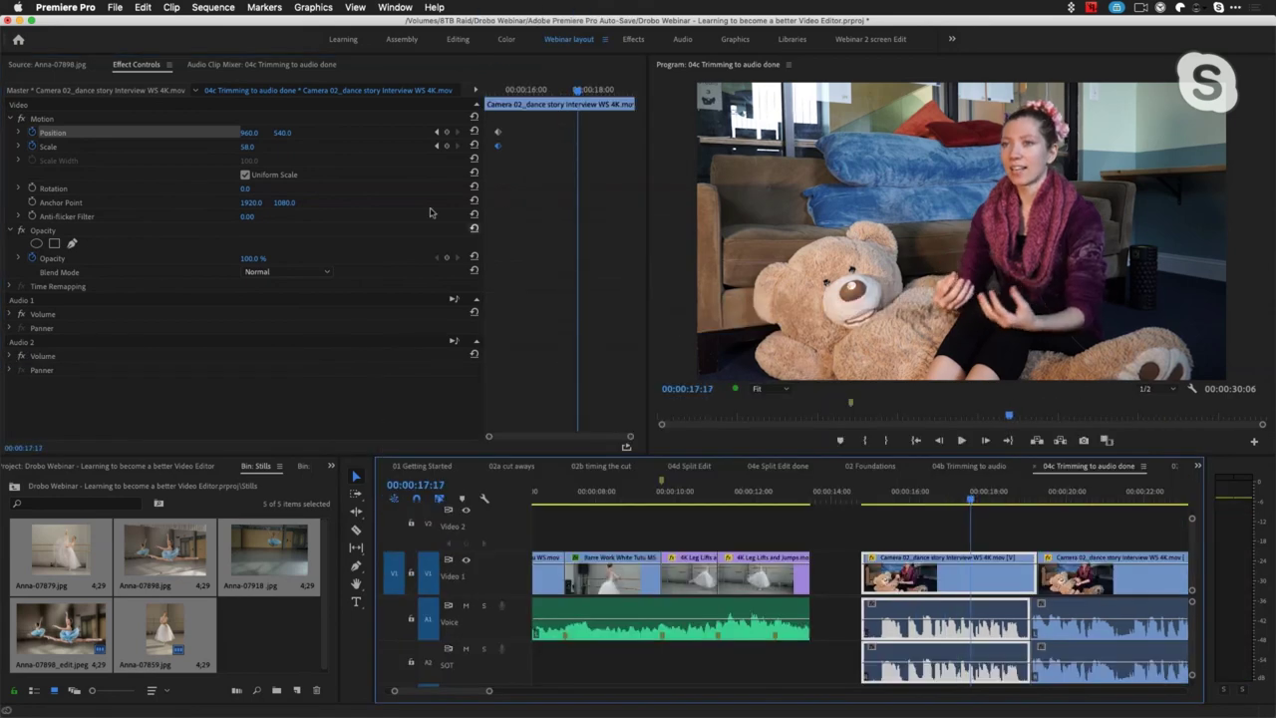
pyautogui.moveTo(249, 150); pyautogui.dragTo(266, 148)
pyautogui.click(957, 218)
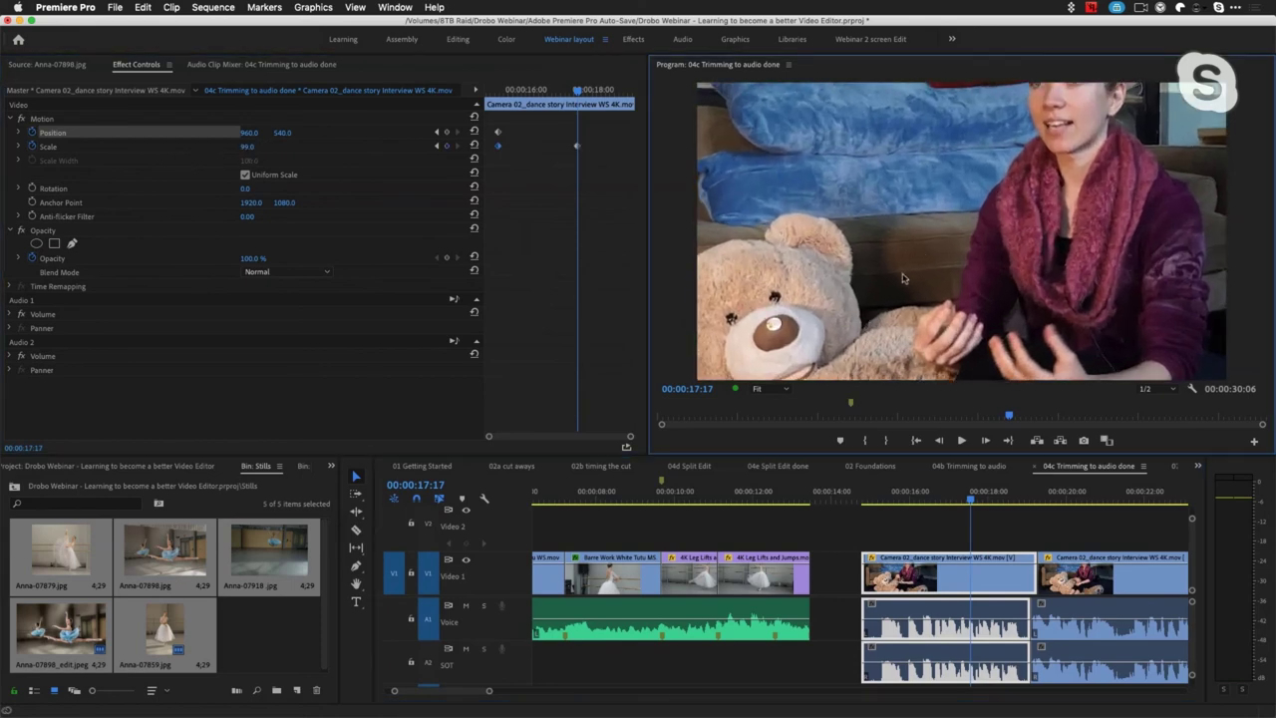
pyautogui.moveTo(1035, 223); pyautogui.dragTo(1011, 296)
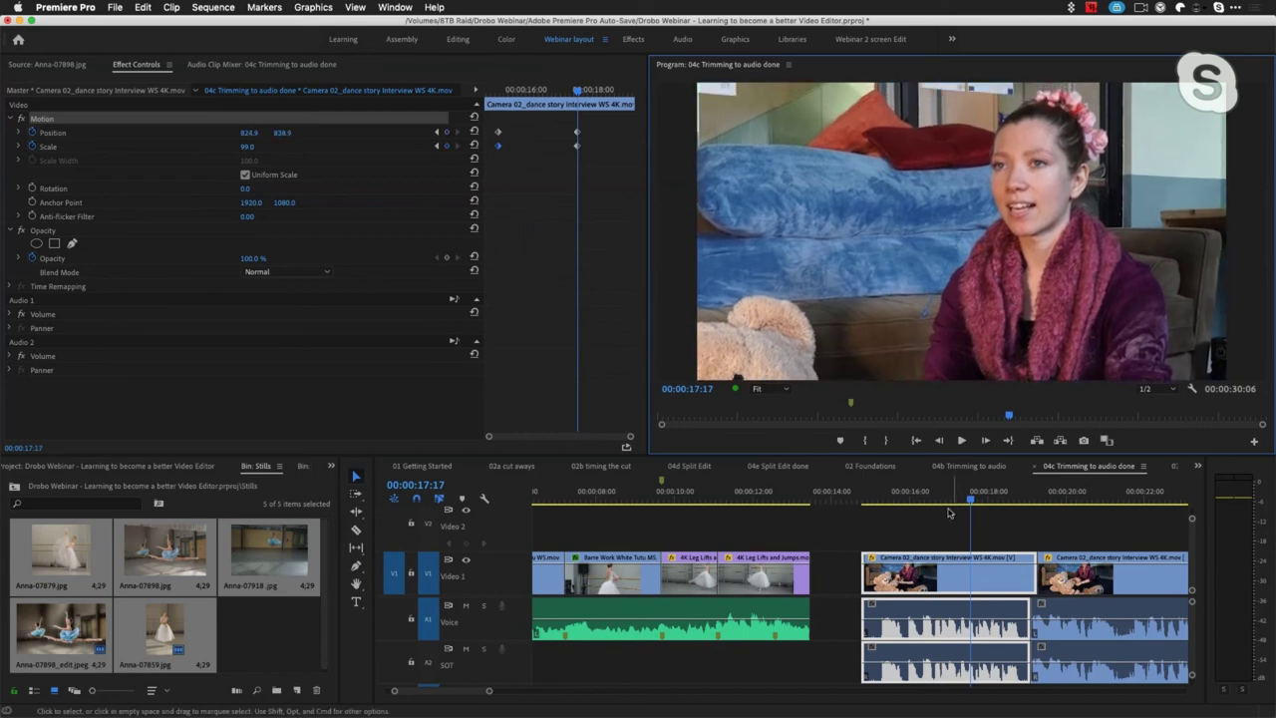
# Play the first interview clip twice from near its start to review the animated push-in
pyautogui.click(905, 503)
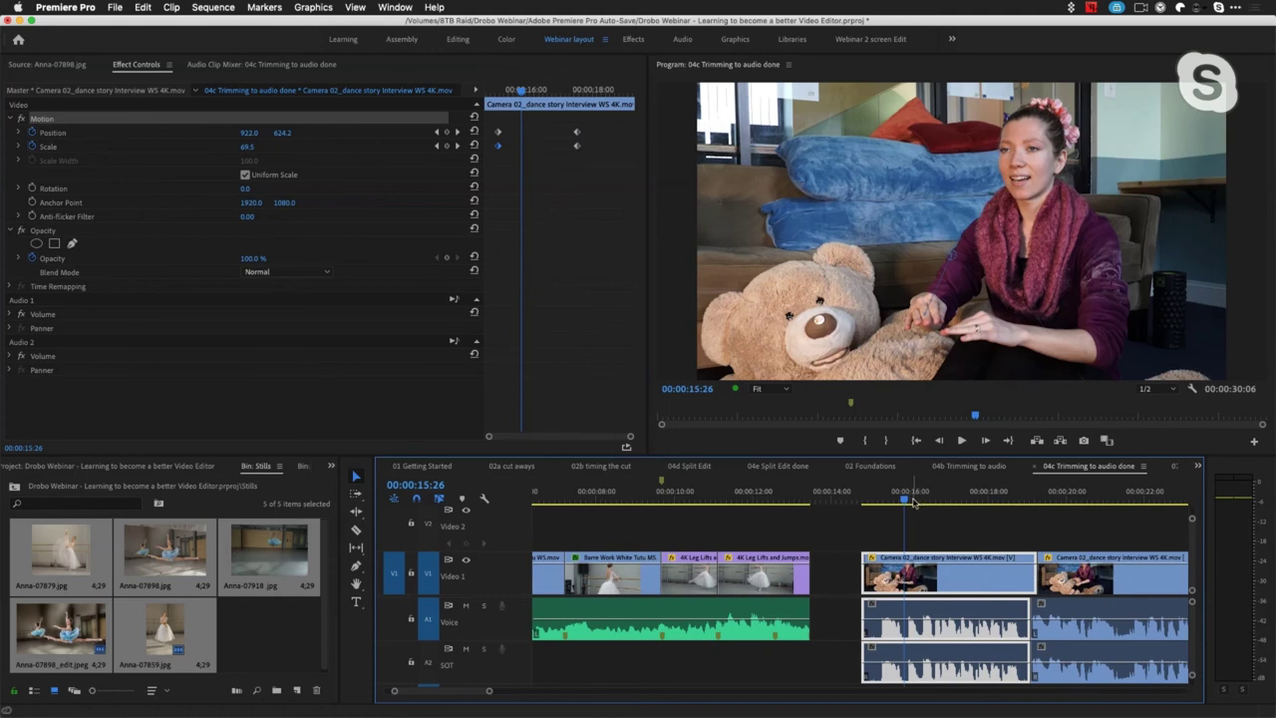
pyautogui.press('space')
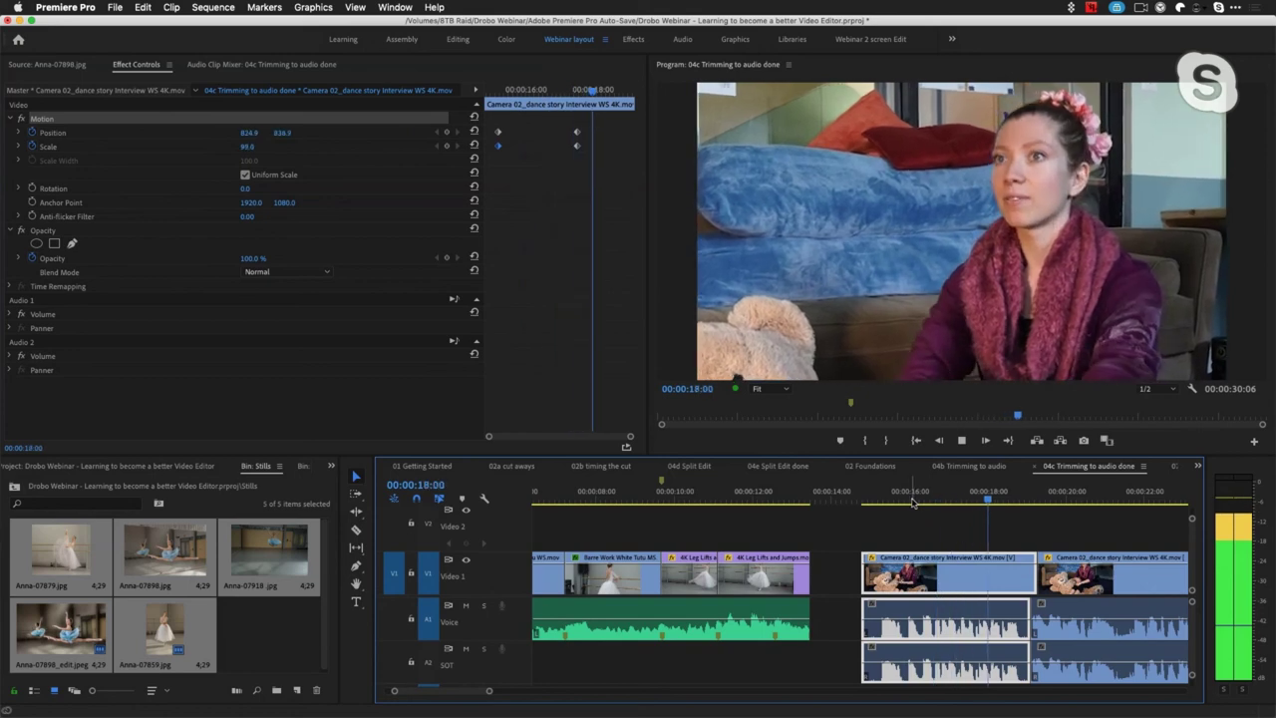
pyautogui.click(876, 500)
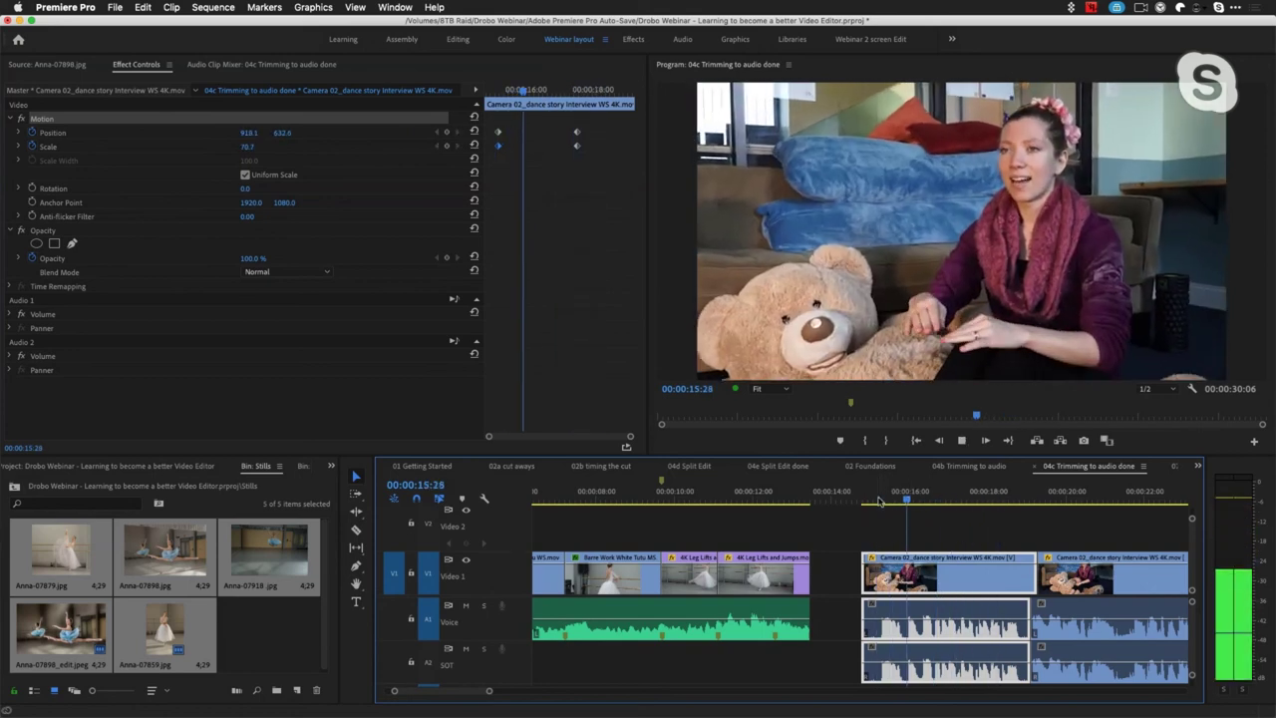
pyautogui.press('space')
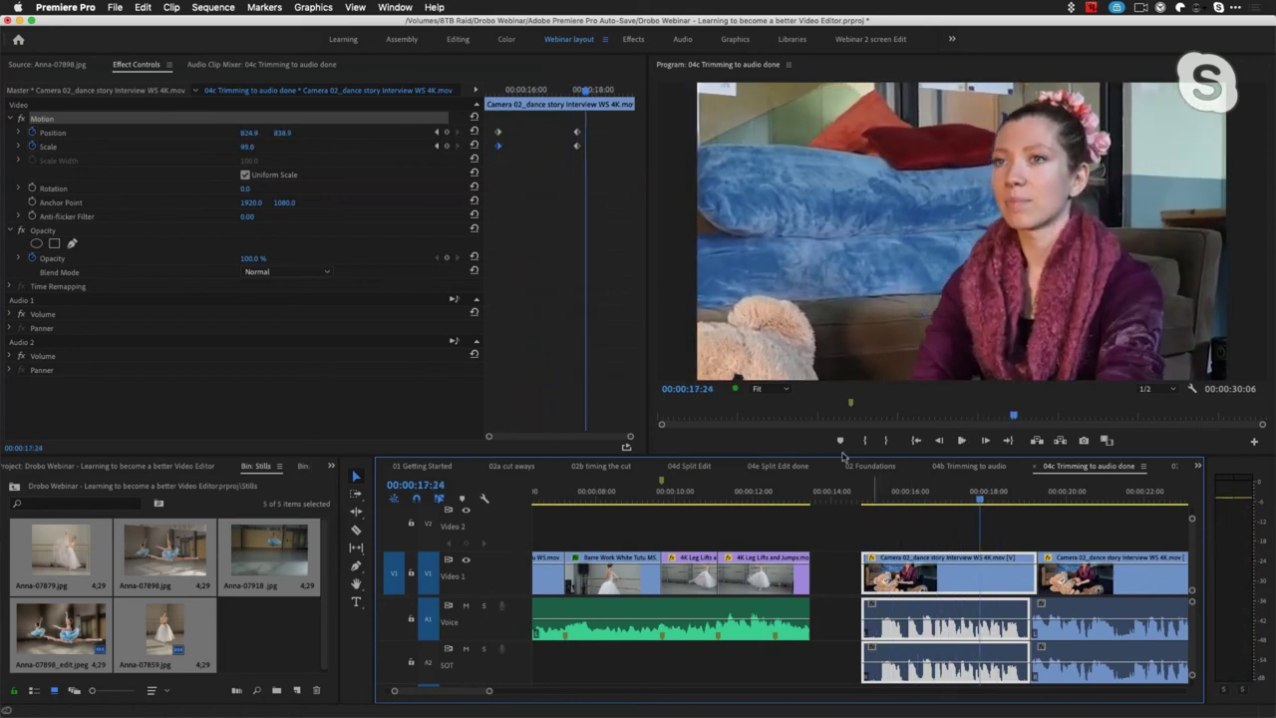
# Move the ending Position and Scale keyframes later, close to the end of the first interview clip, and play the slower push-in
pyautogui.moveTo(578, 133); pyautogui.dragTo(632, 156)
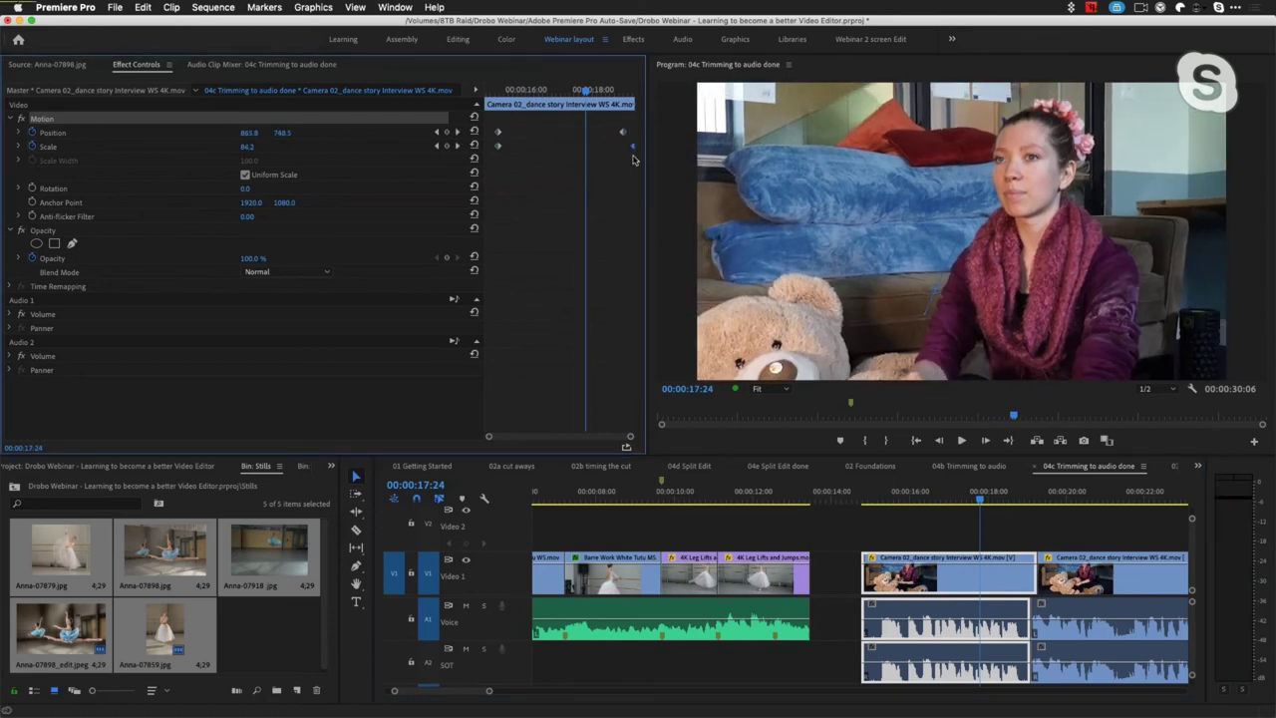
pyautogui.click(916, 501)
pyautogui.press('space')
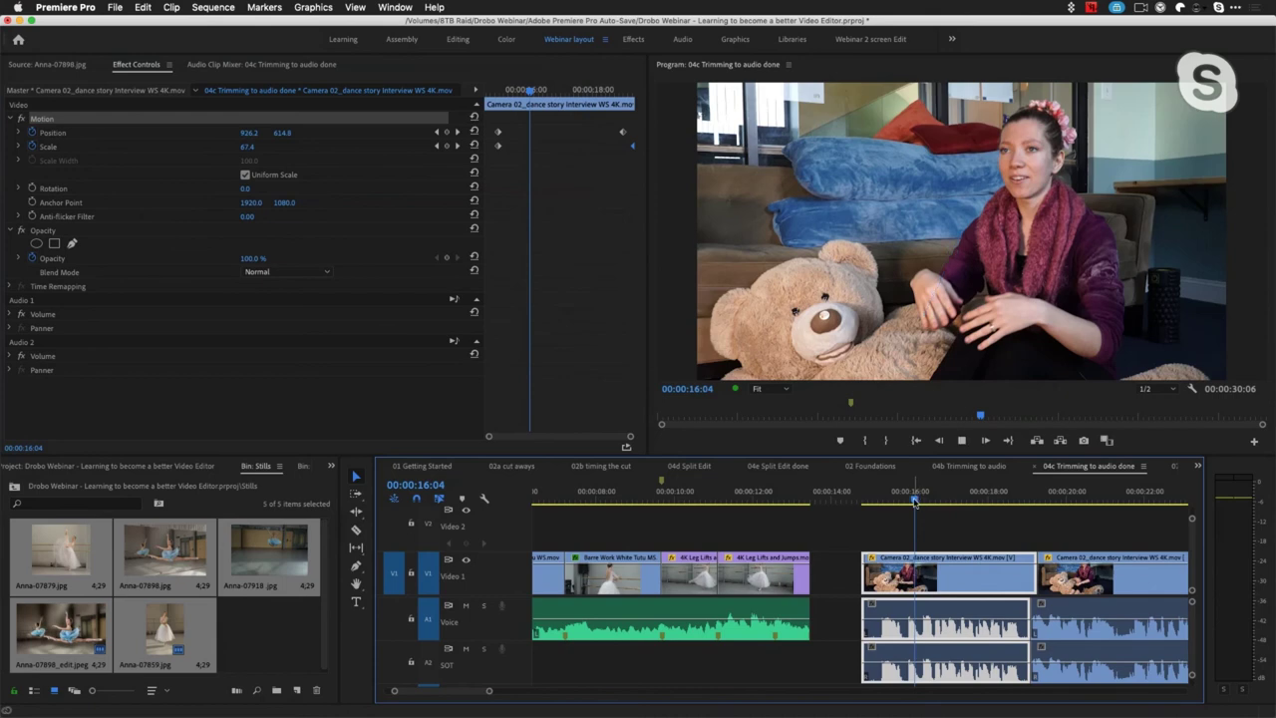